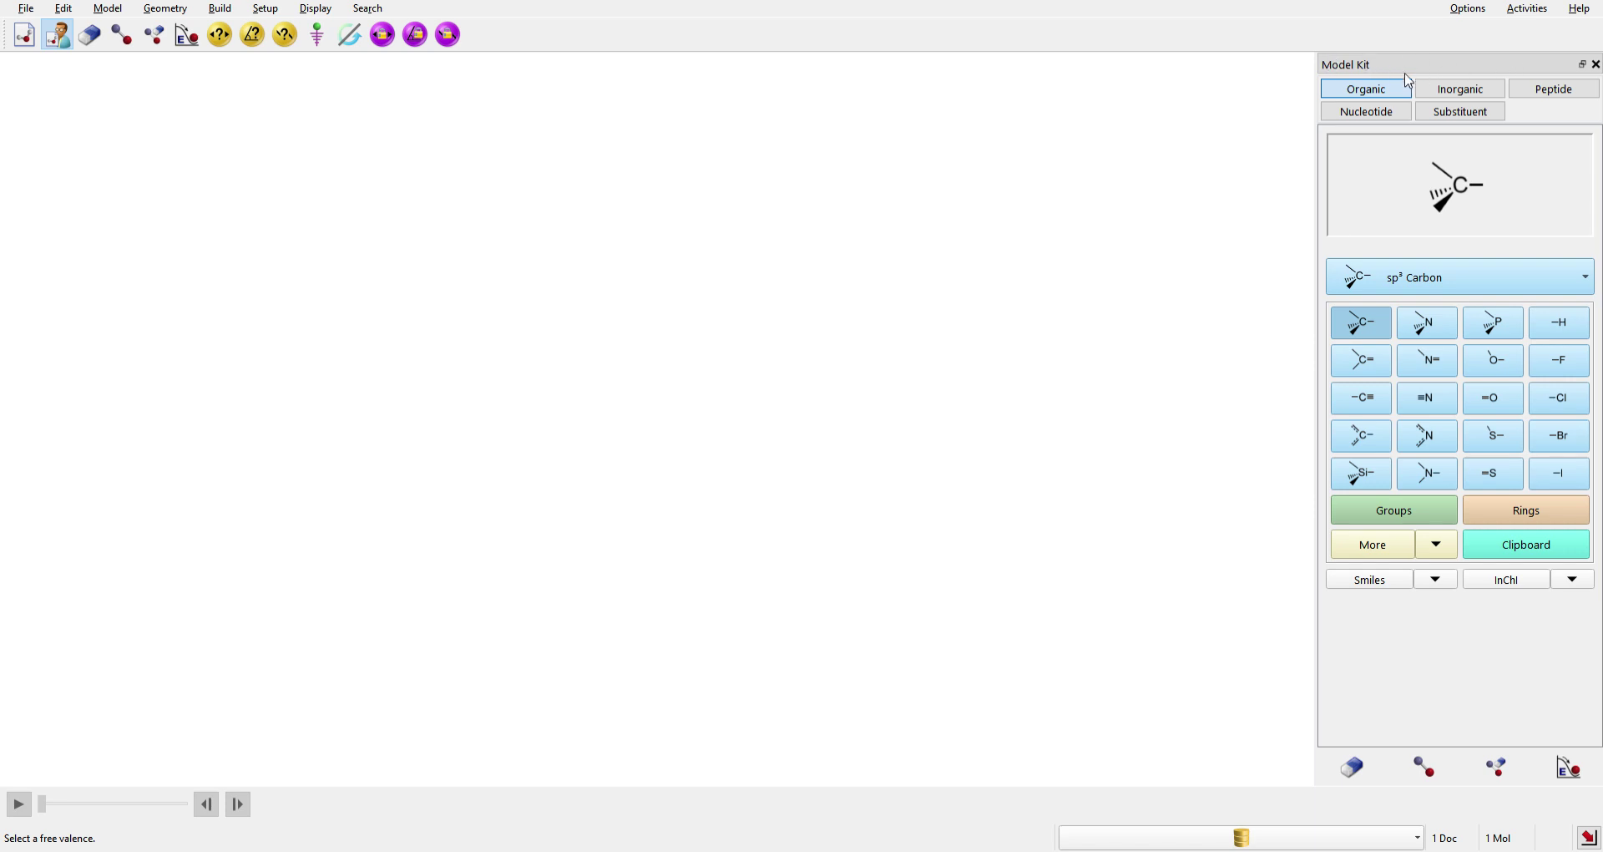
left_click(1469, 94)
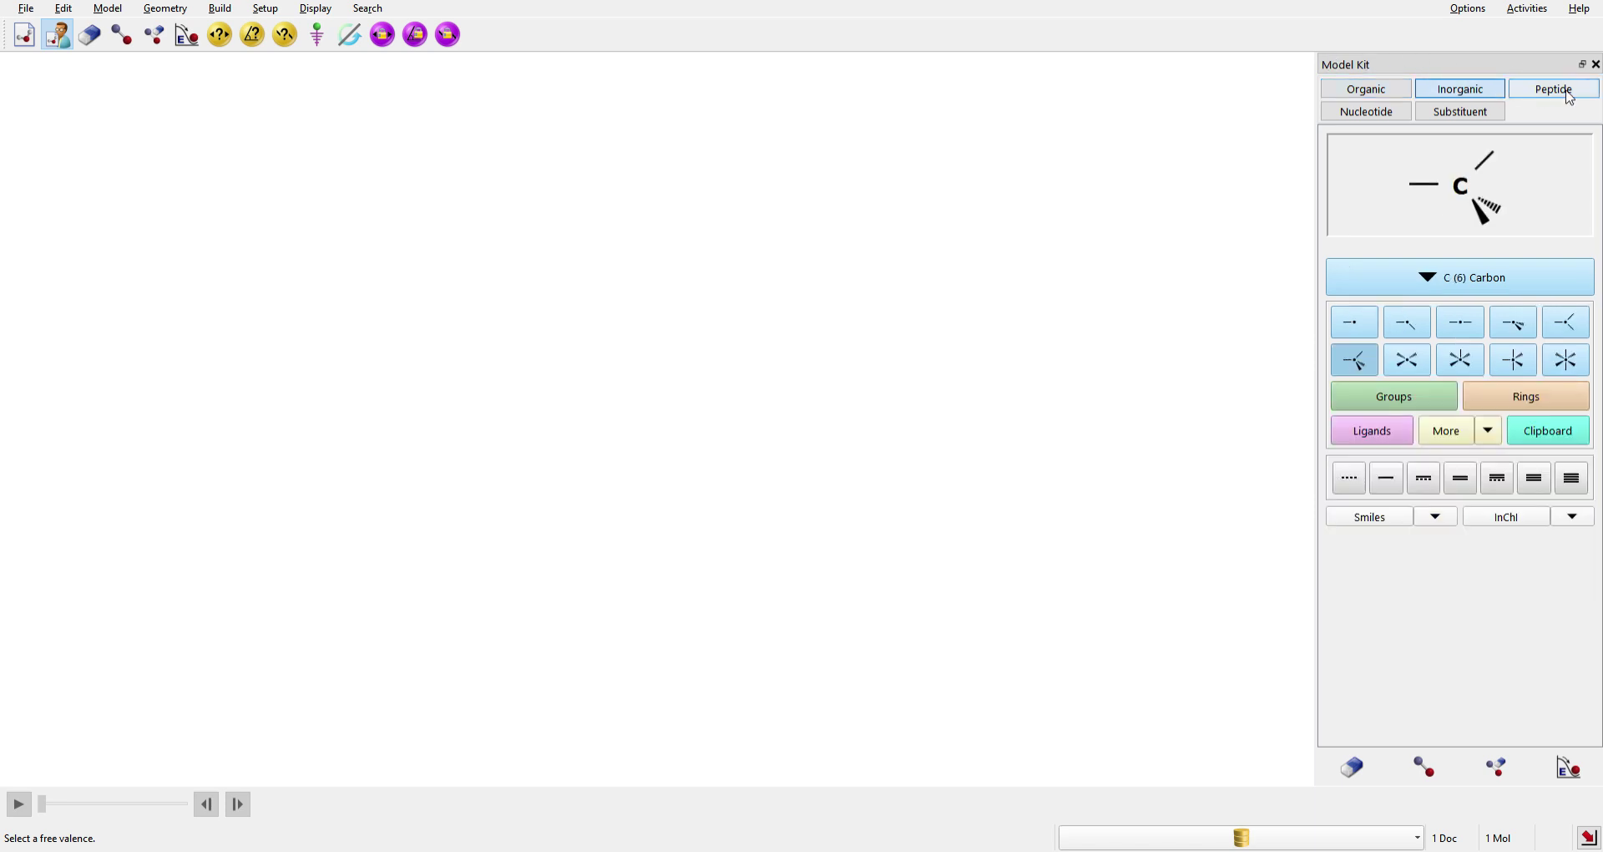
left_click(1557, 90)
left_click(1366, 112)
left_click(1467, 121)
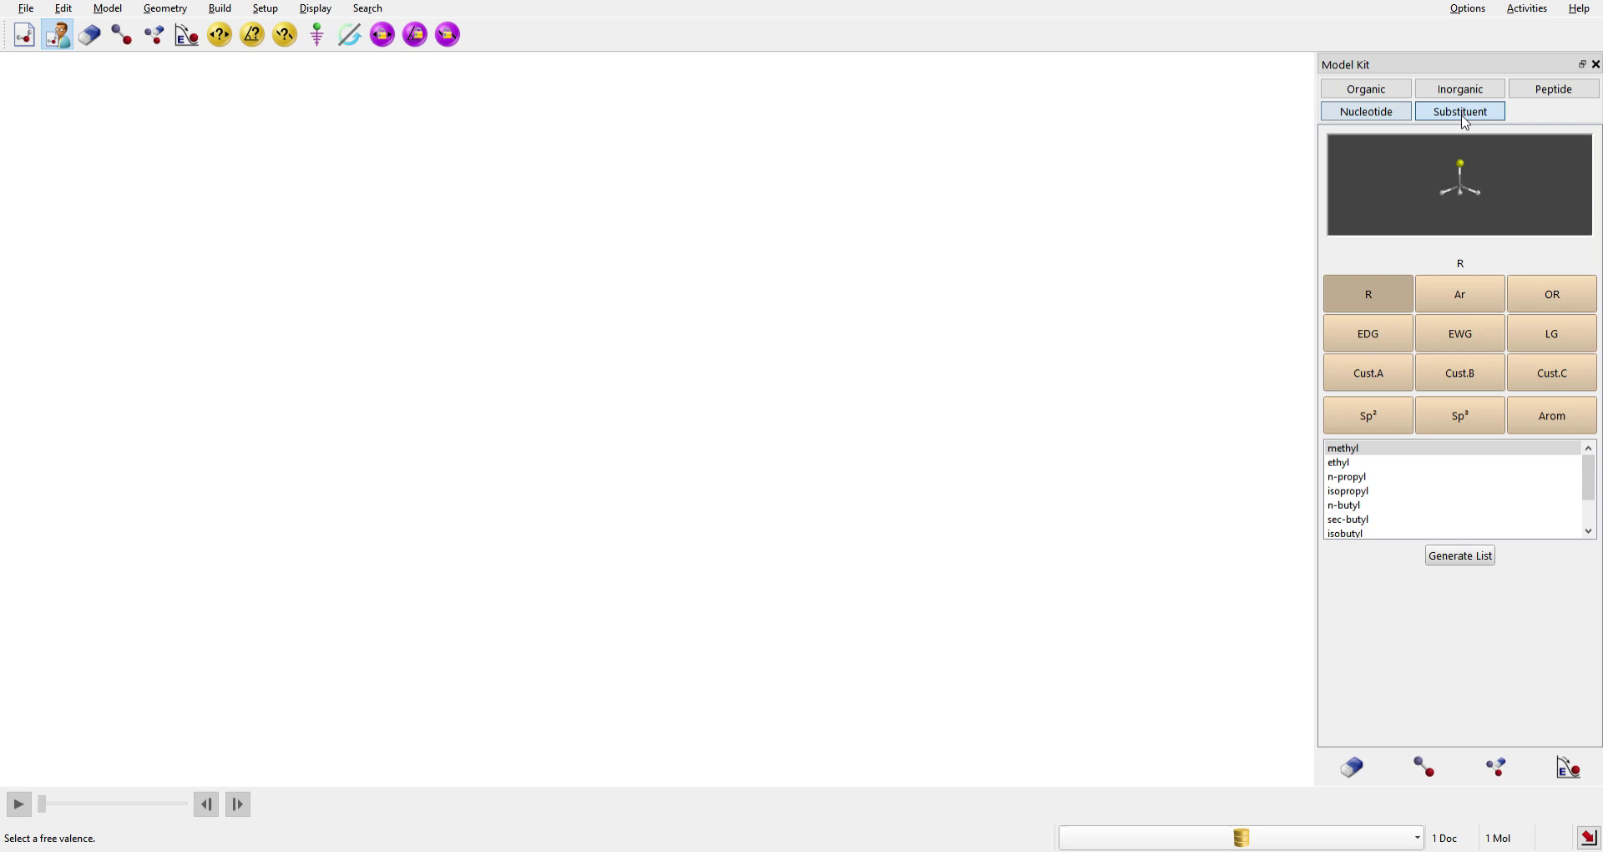
left_click(1379, 93)
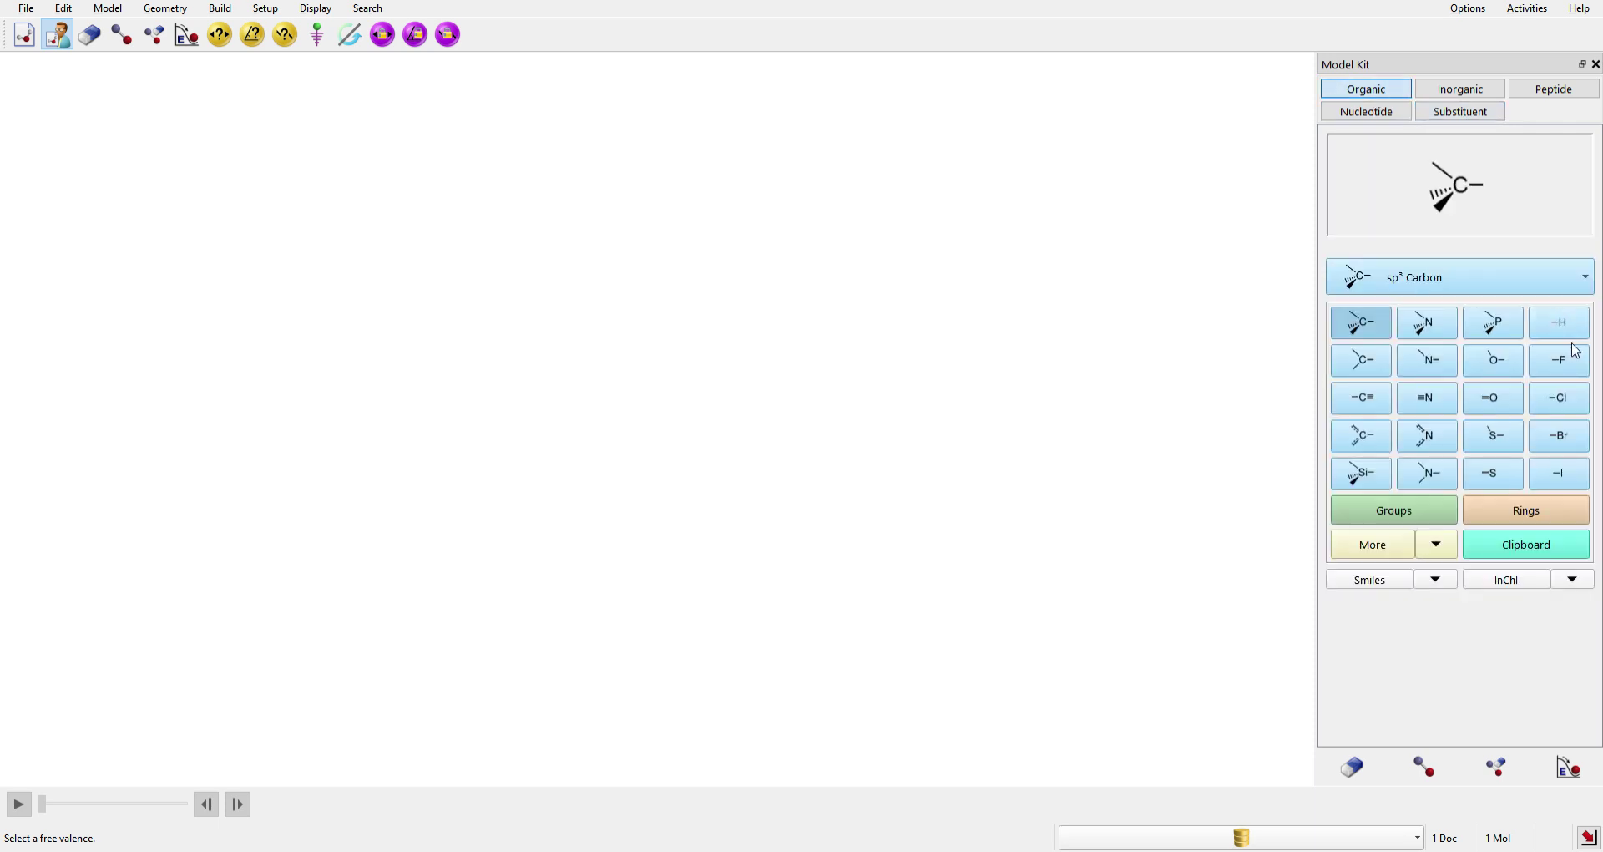
Place a benzene ring in the empty workspace and attach an sp² carbon to the free valence at the ring's upper vertex.
left_click(1538, 522)
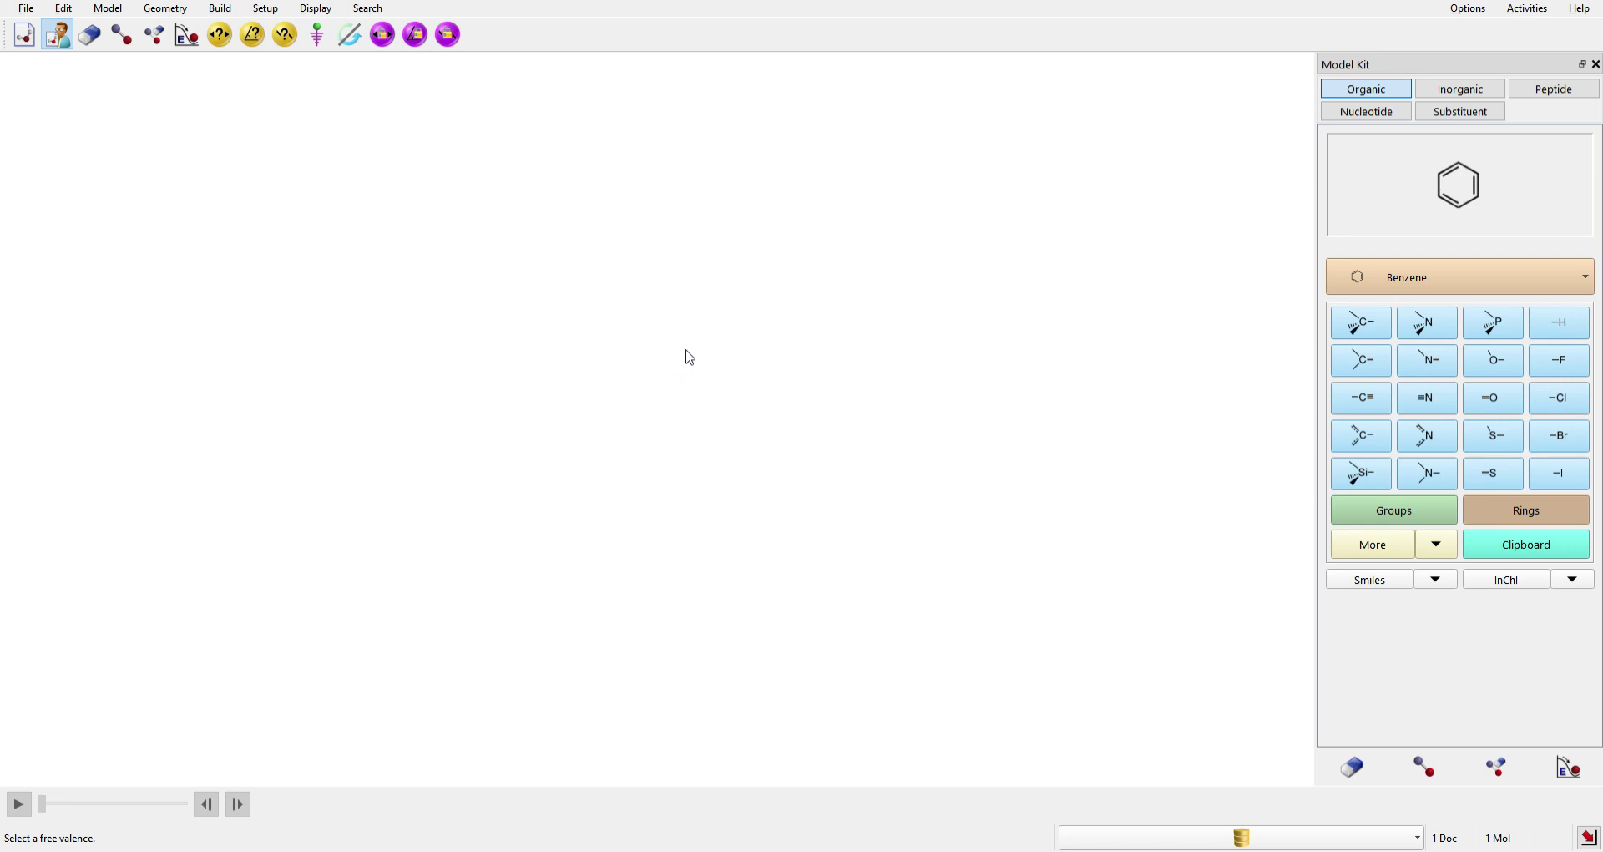
left_click(674, 392)
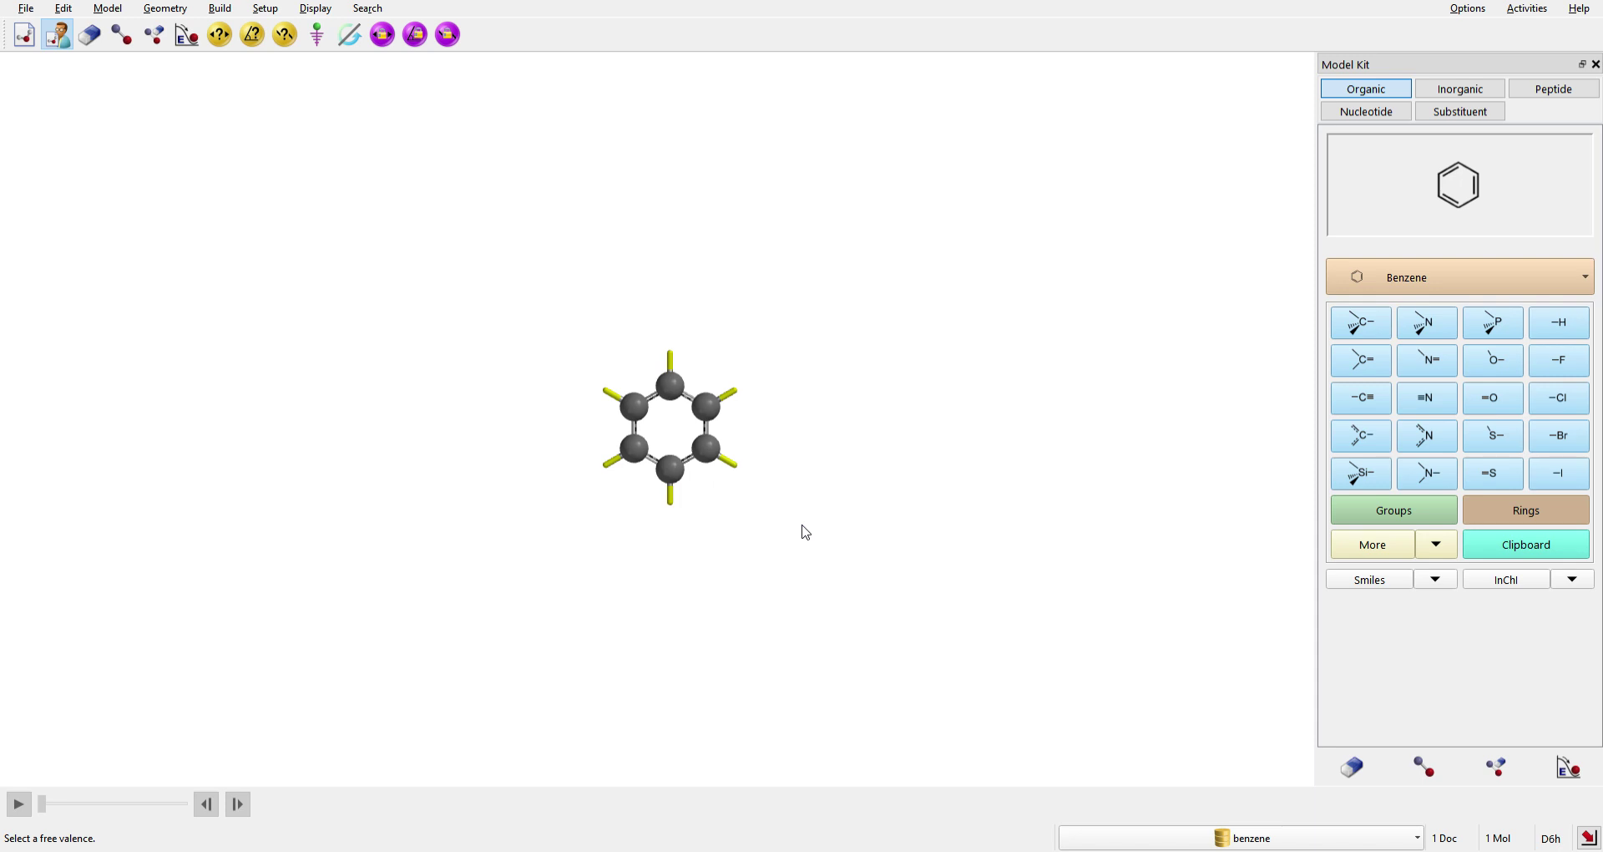
left_click_drag(809, 526, 640, 562)
right_click_drag(771, 432, 806, 344)
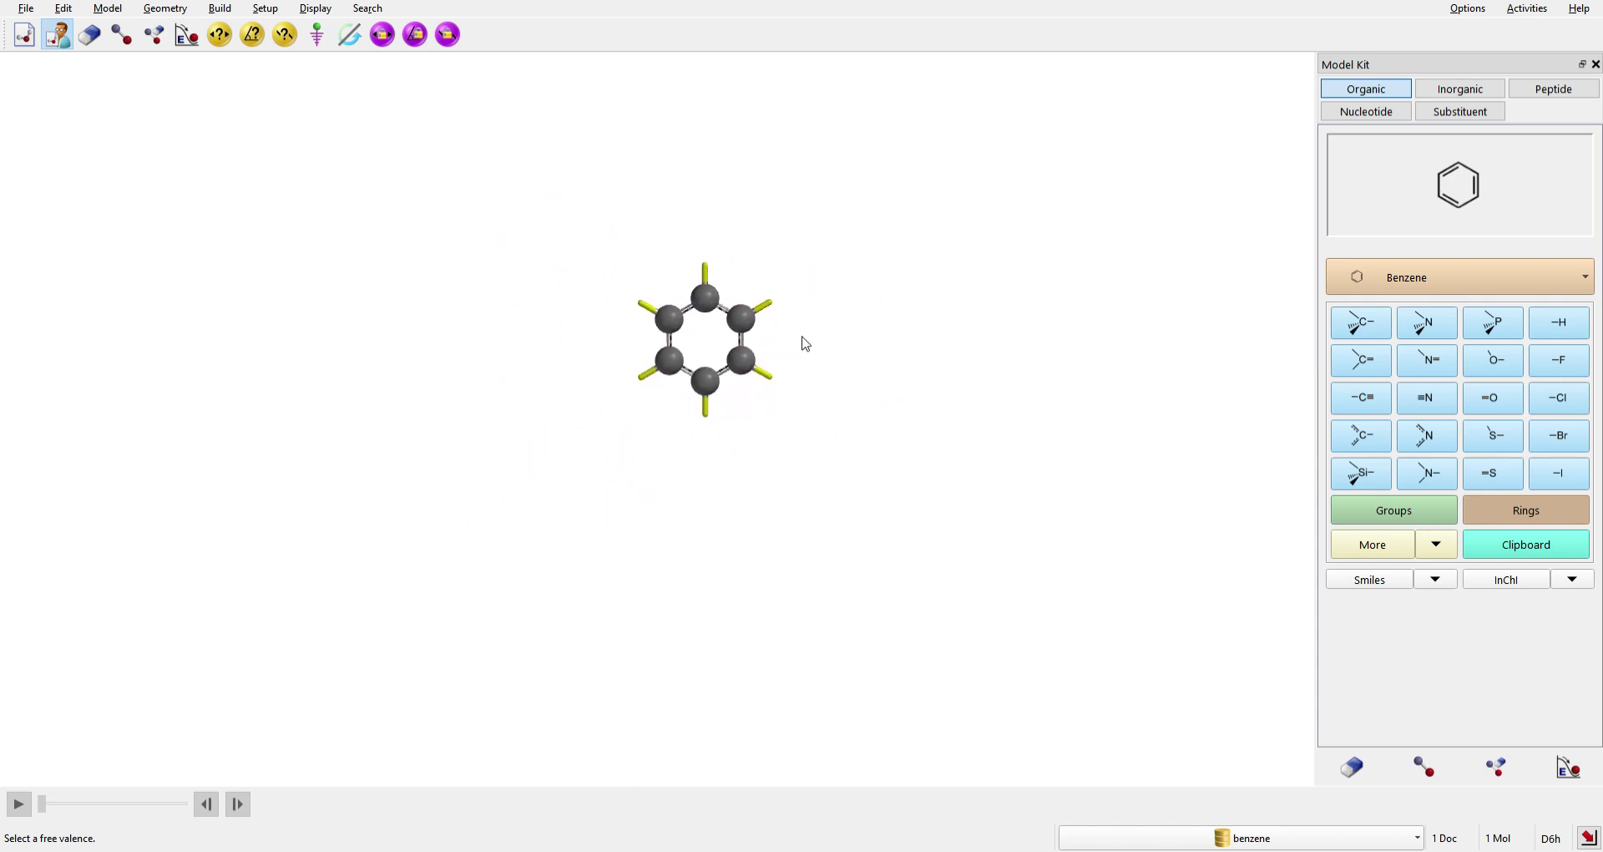
scroll(877, 398, "up", 3)
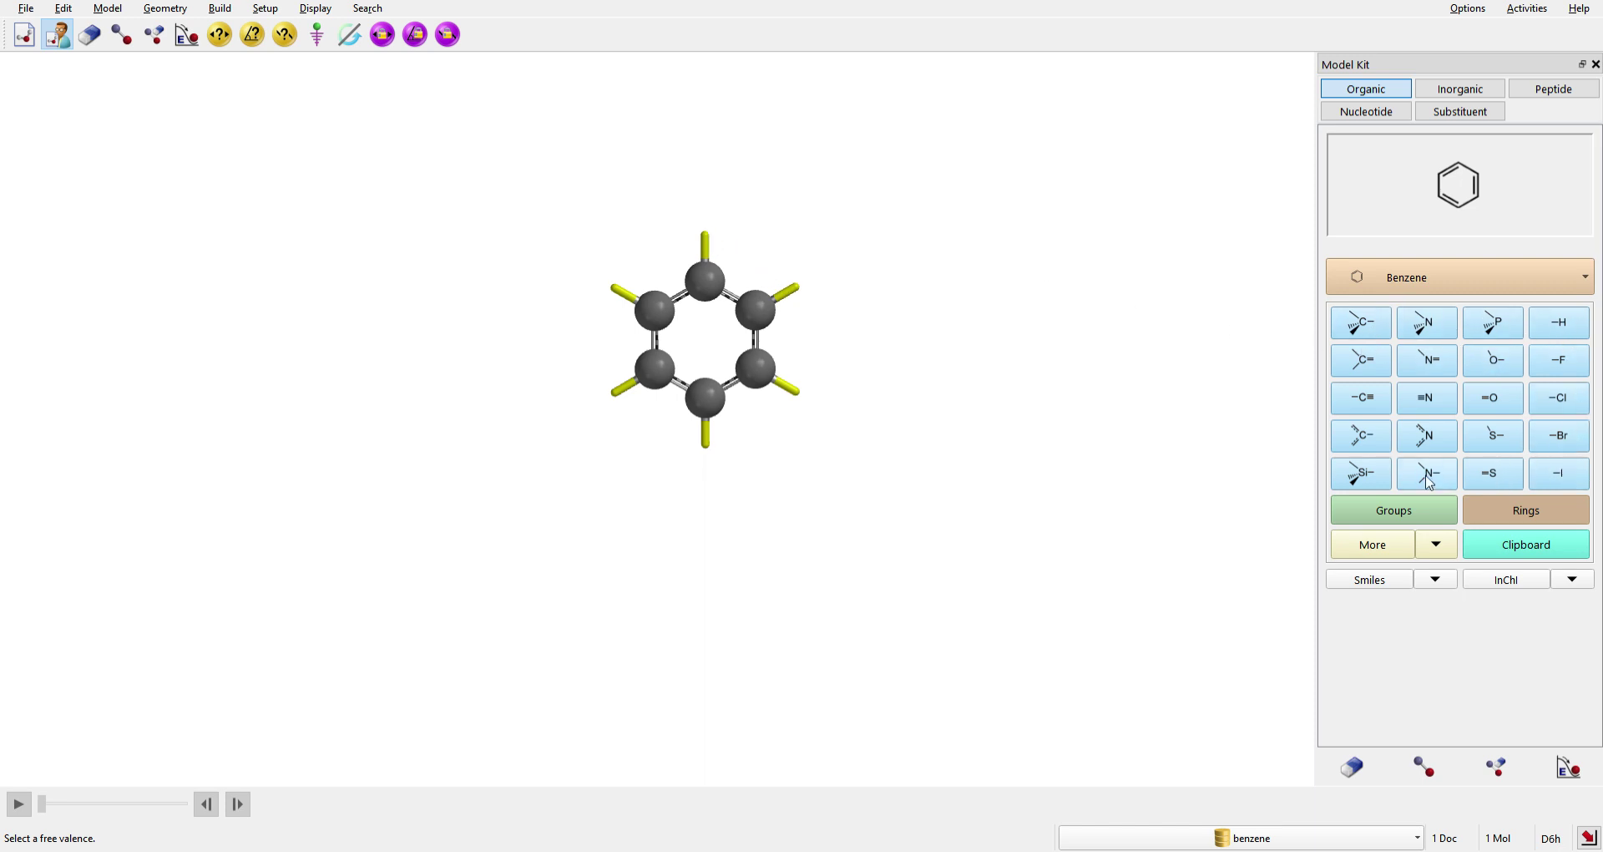
left_click(1367, 370)
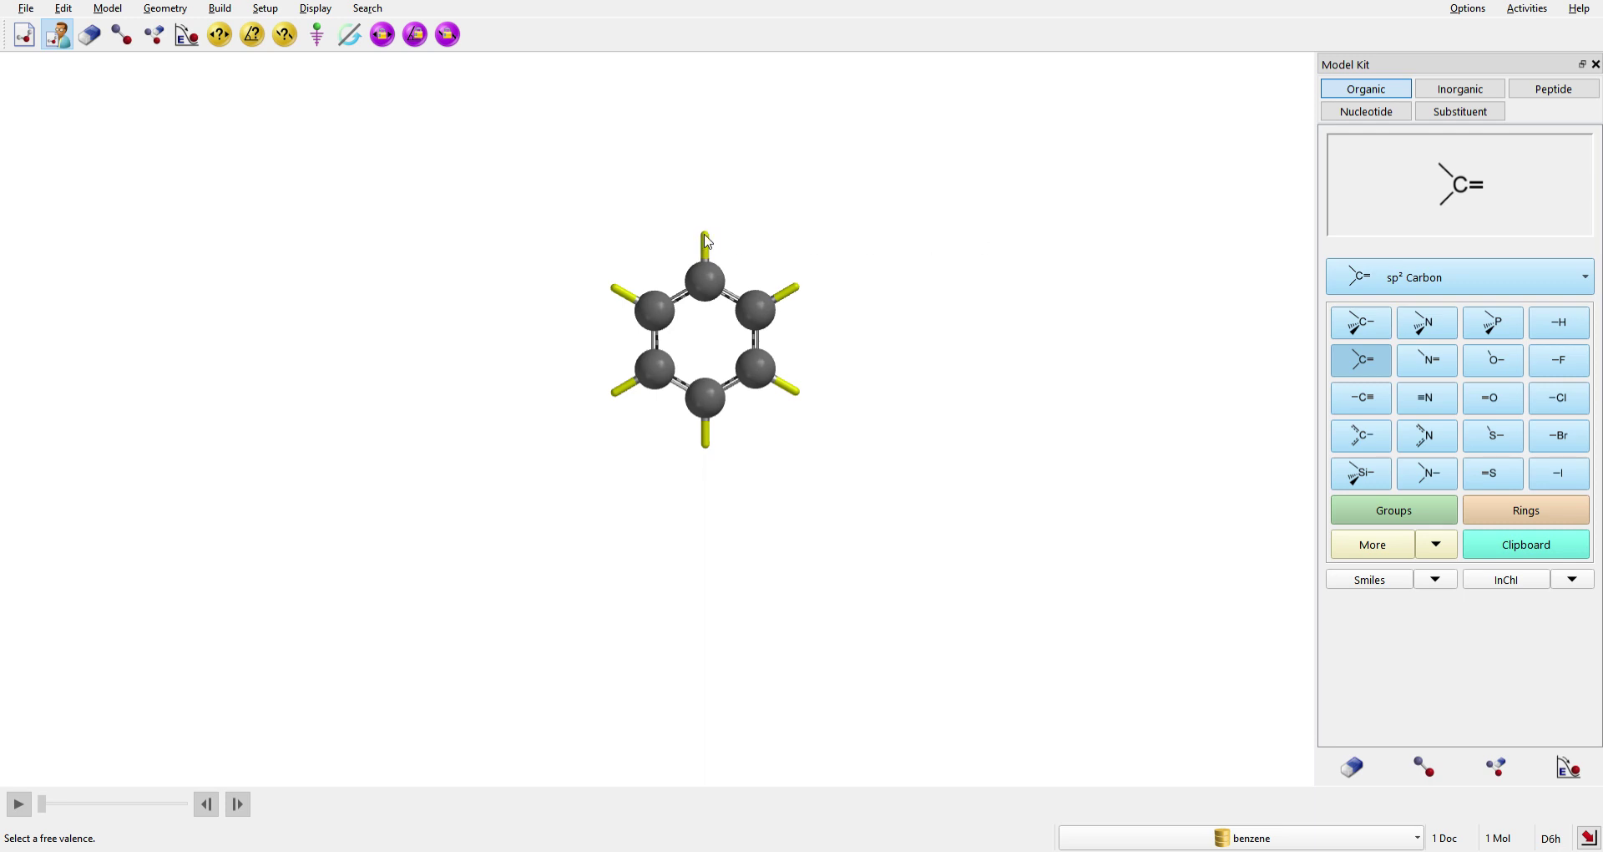
left_click(706, 243)
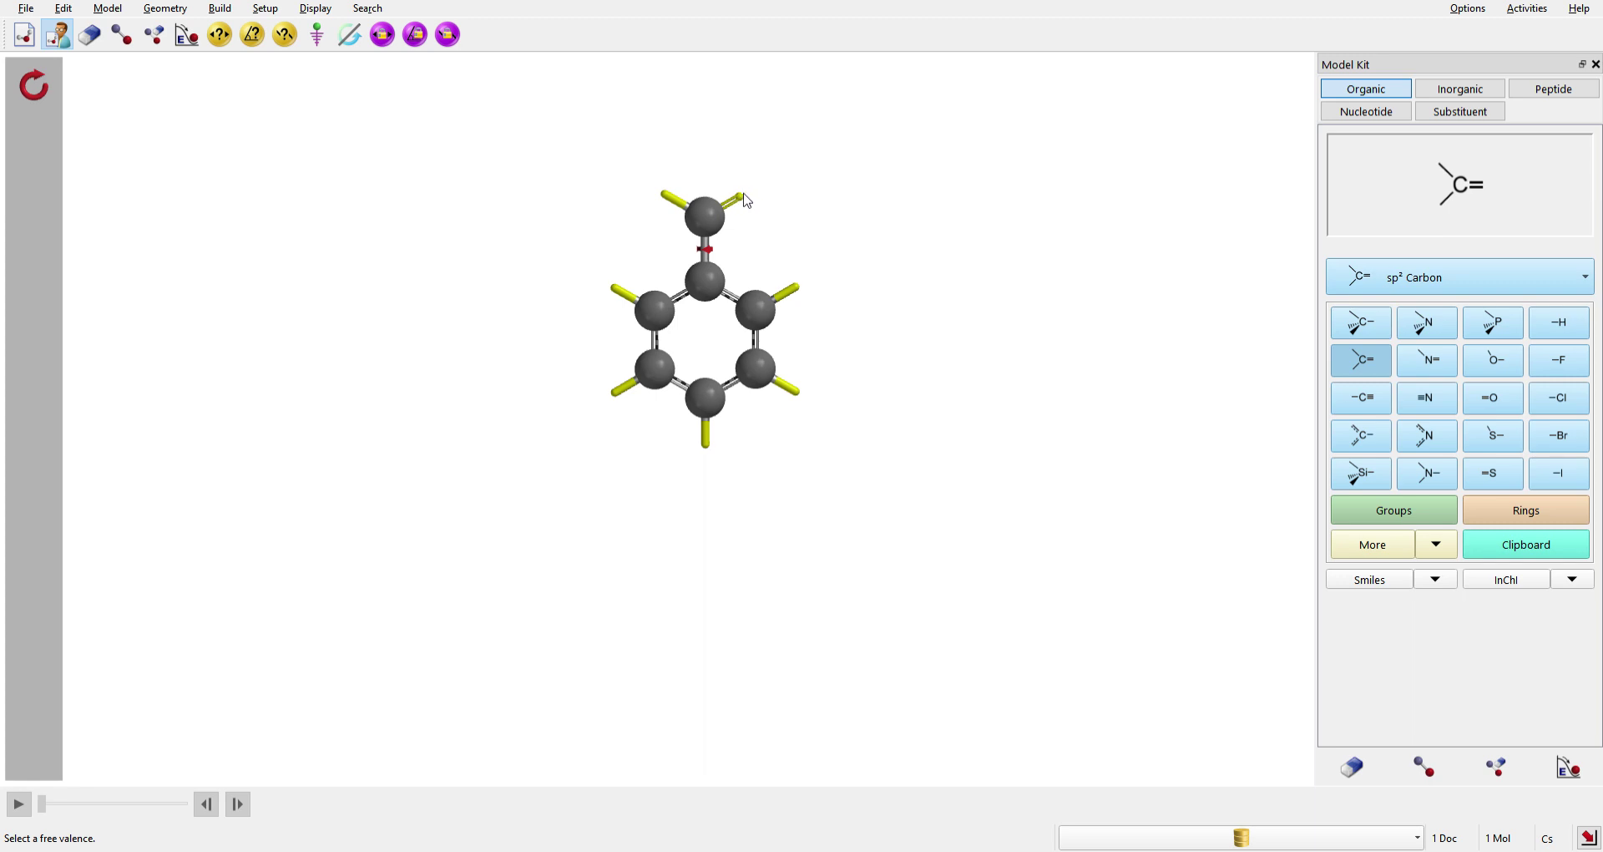
left_click(1502, 407)
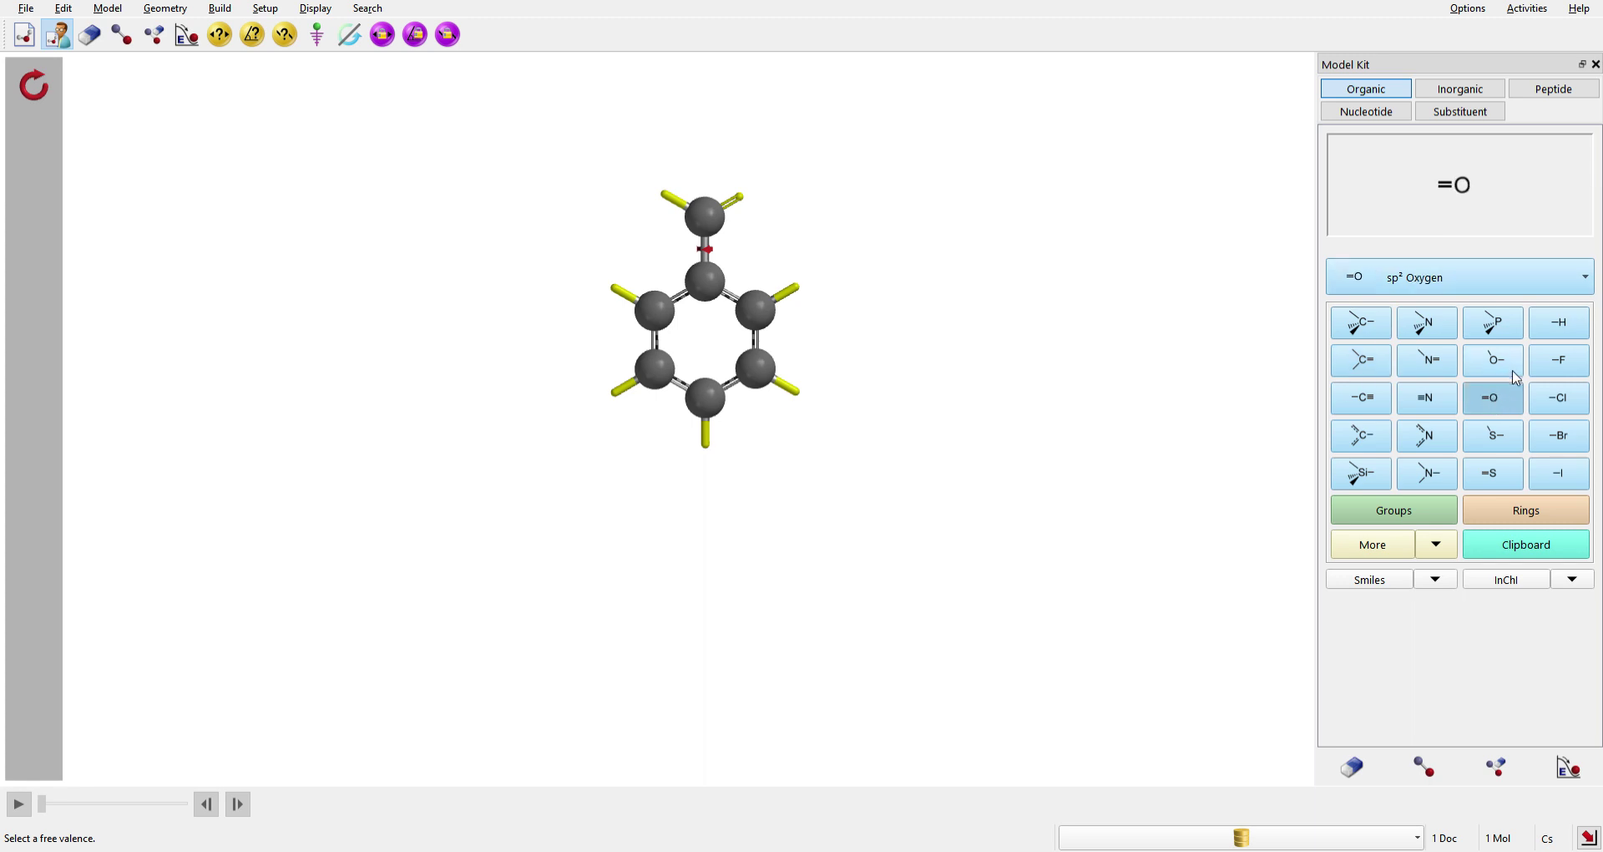
left_click(742, 202)
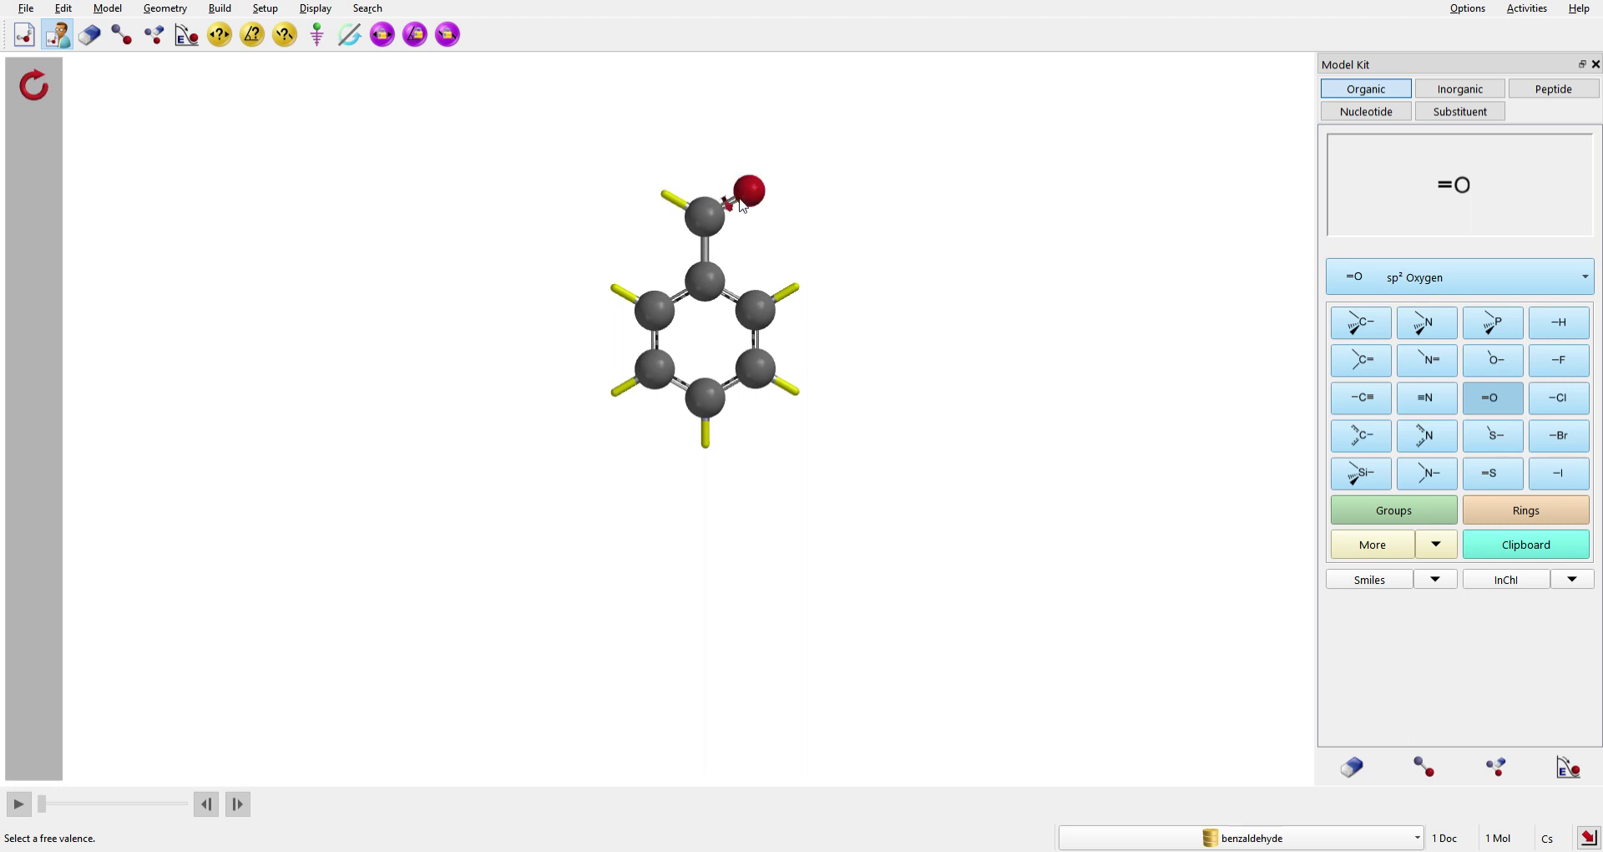
left_click(753, 192)
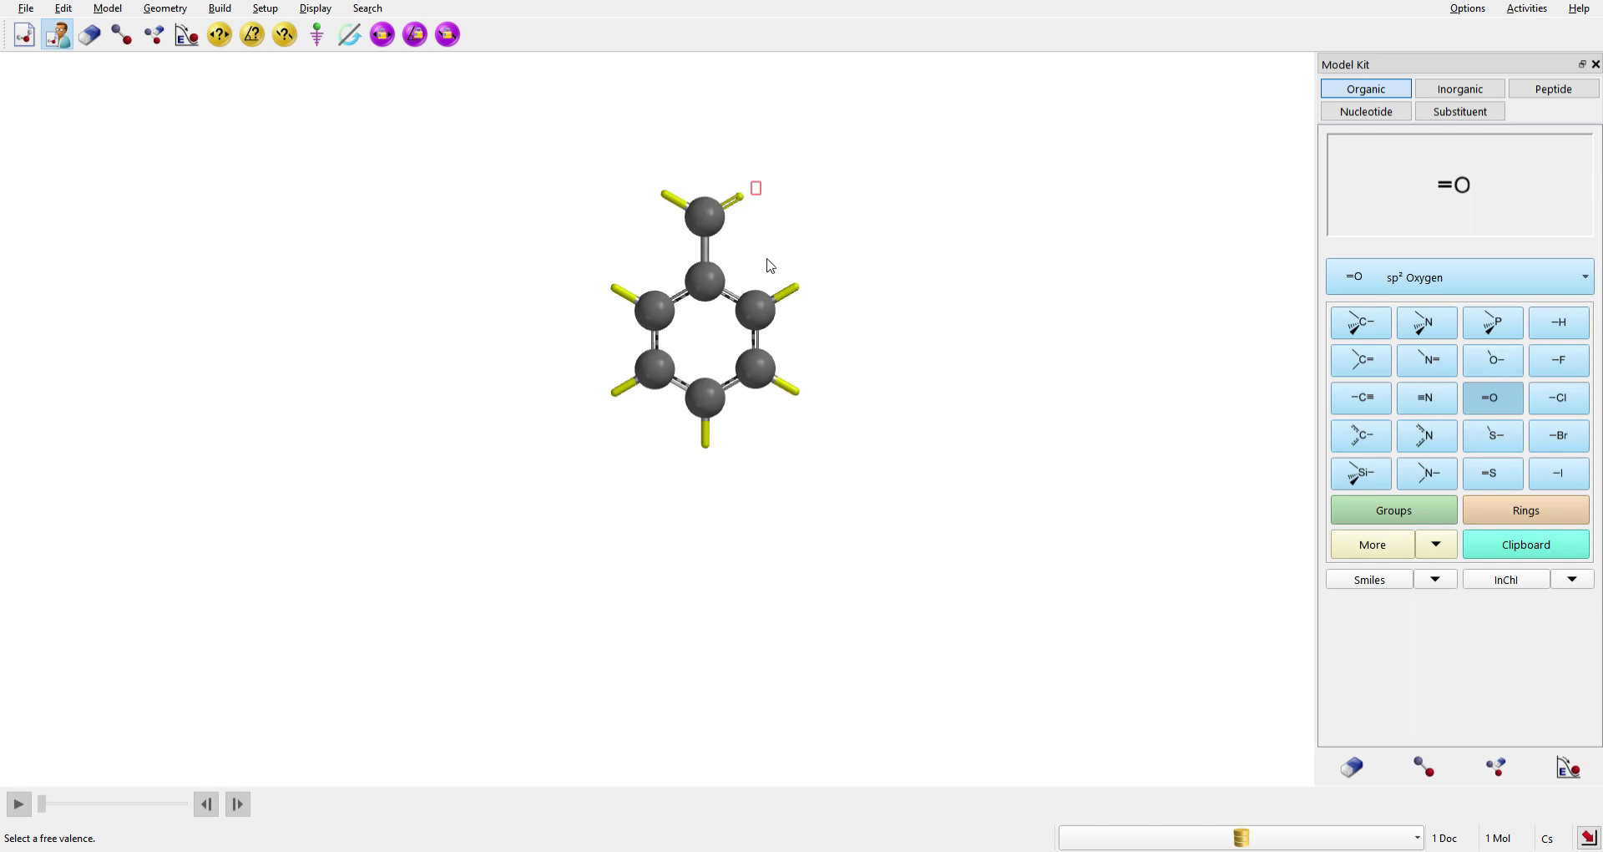
left_click(1508, 364)
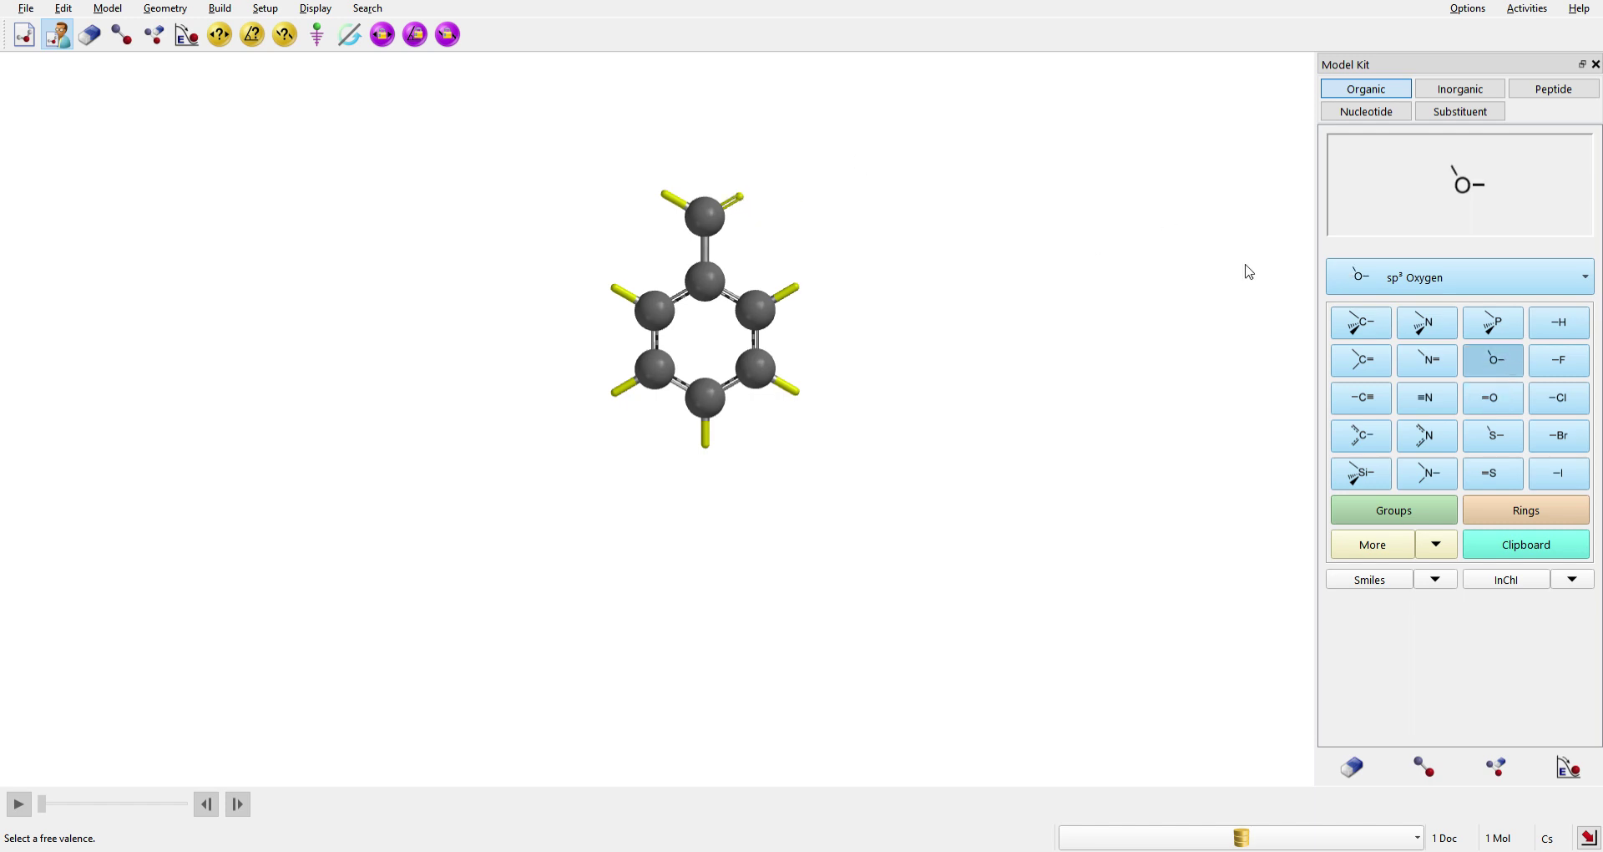
Attach an sp² oxygen and an sp³ oxygen to the two free valences of the carbon above the ring, forming a carboxylic acid group.
left_click(1495, 399)
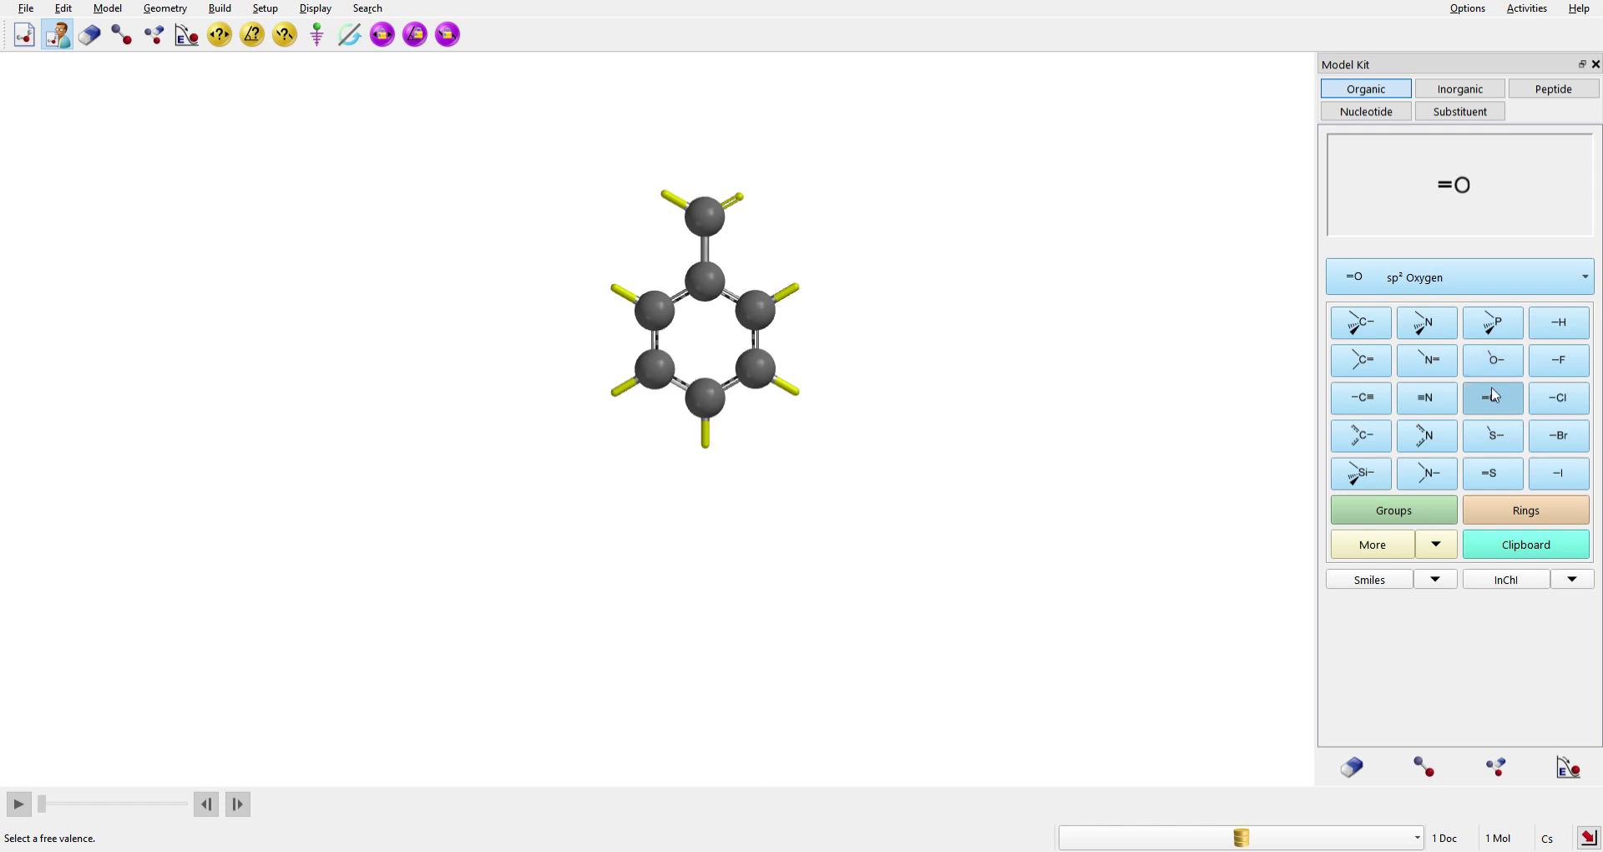
left_click(743, 198)
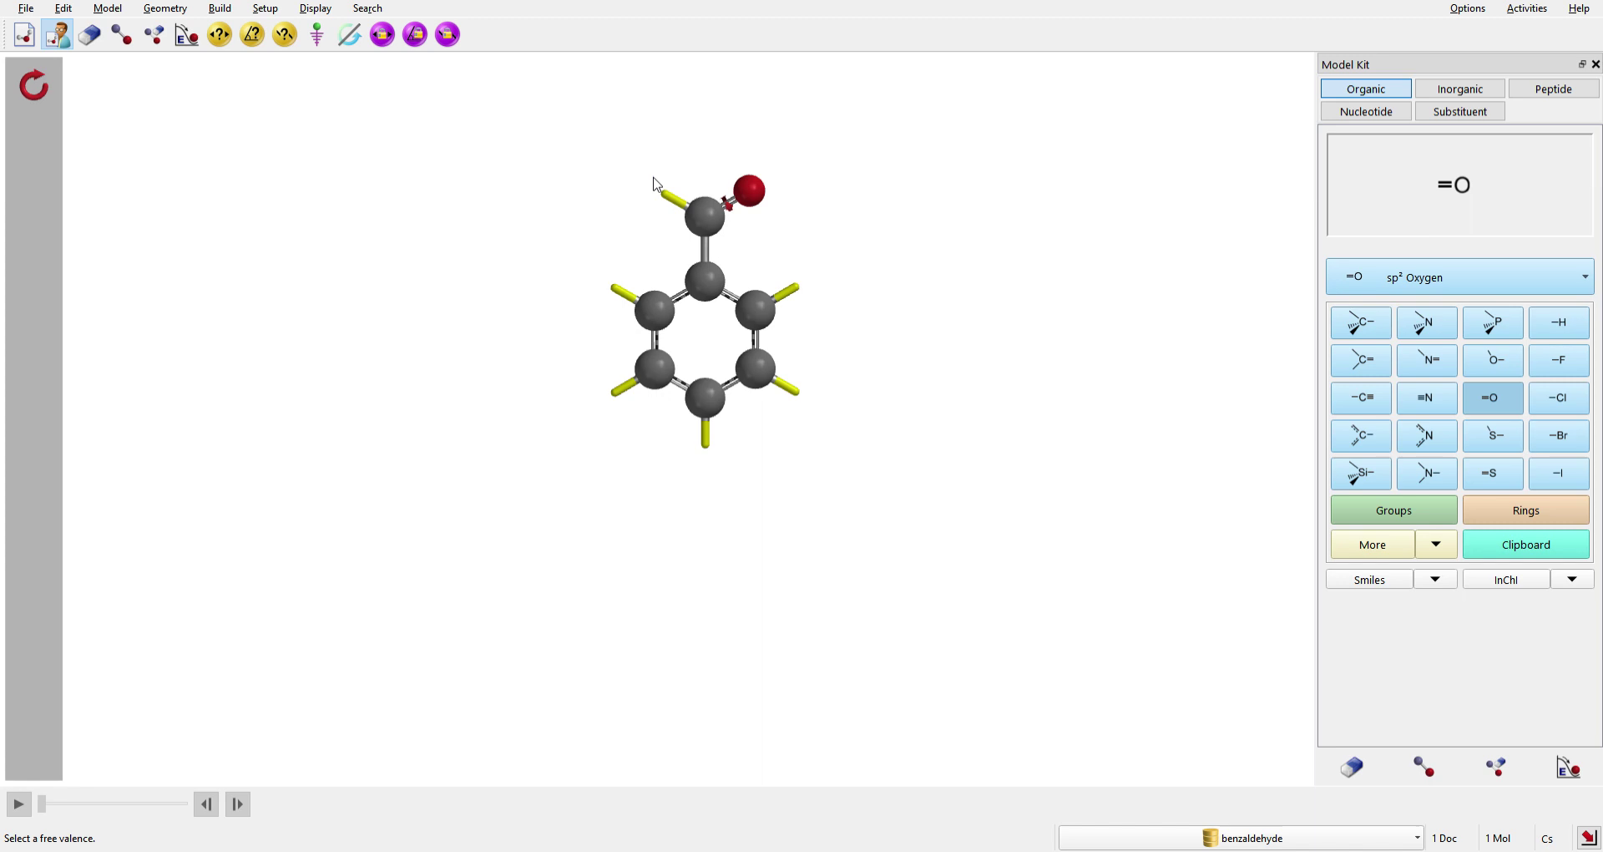
left_click(1497, 368)
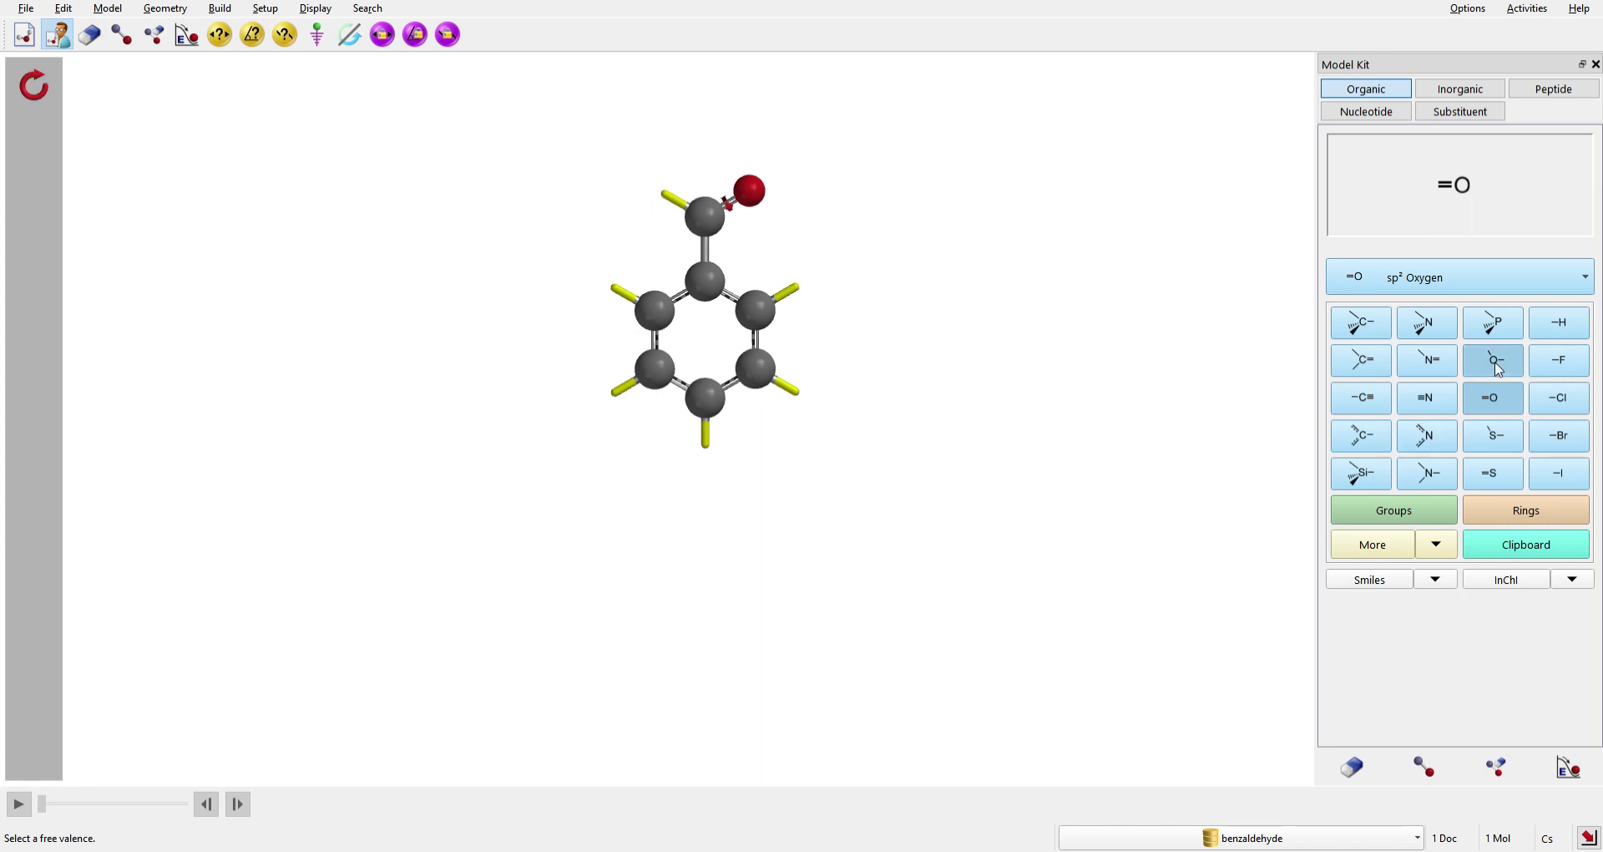
left_click(666, 198)
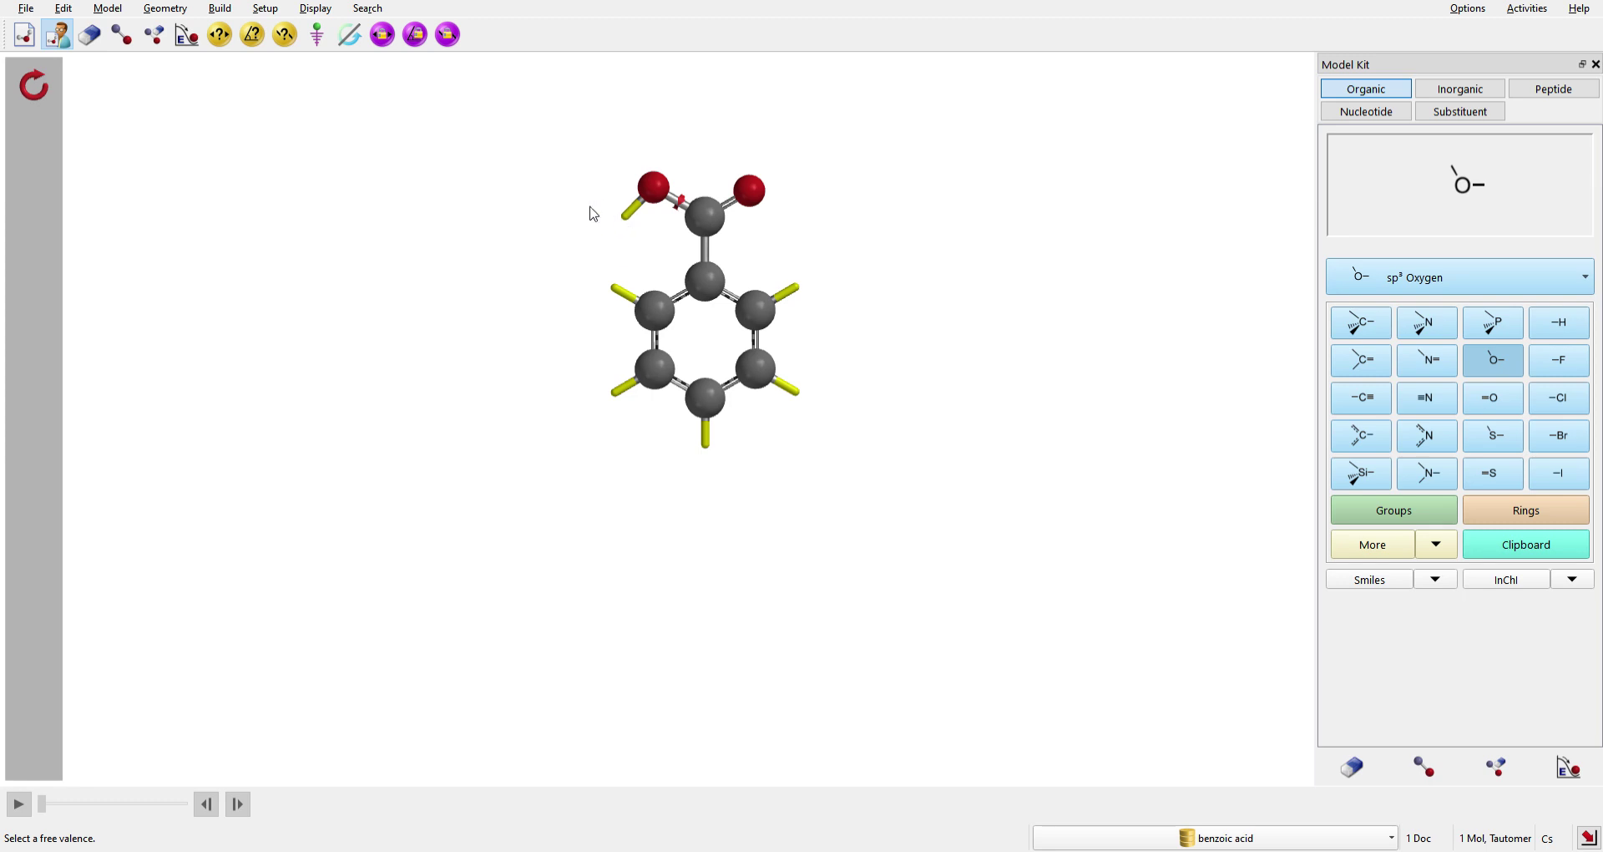
Attach an sp³ carbon to the sp³ oxygen to form the methyl ester, and minimize the molecule's energy.
left_click(1366, 333)
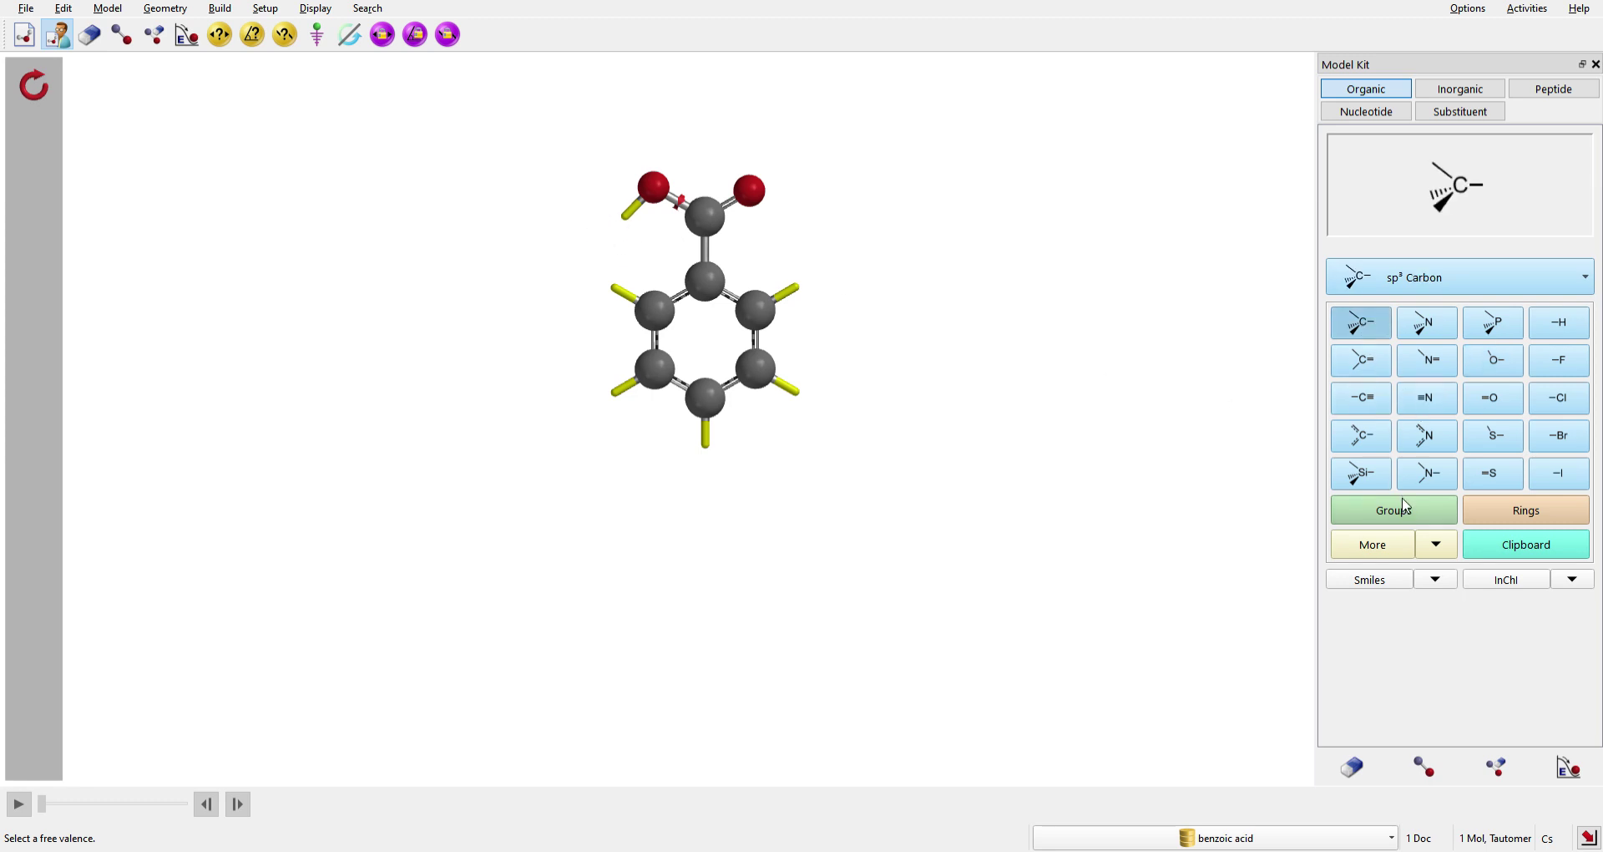
left_click(625, 221)
left_click_drag(671, 346, 680, 278)
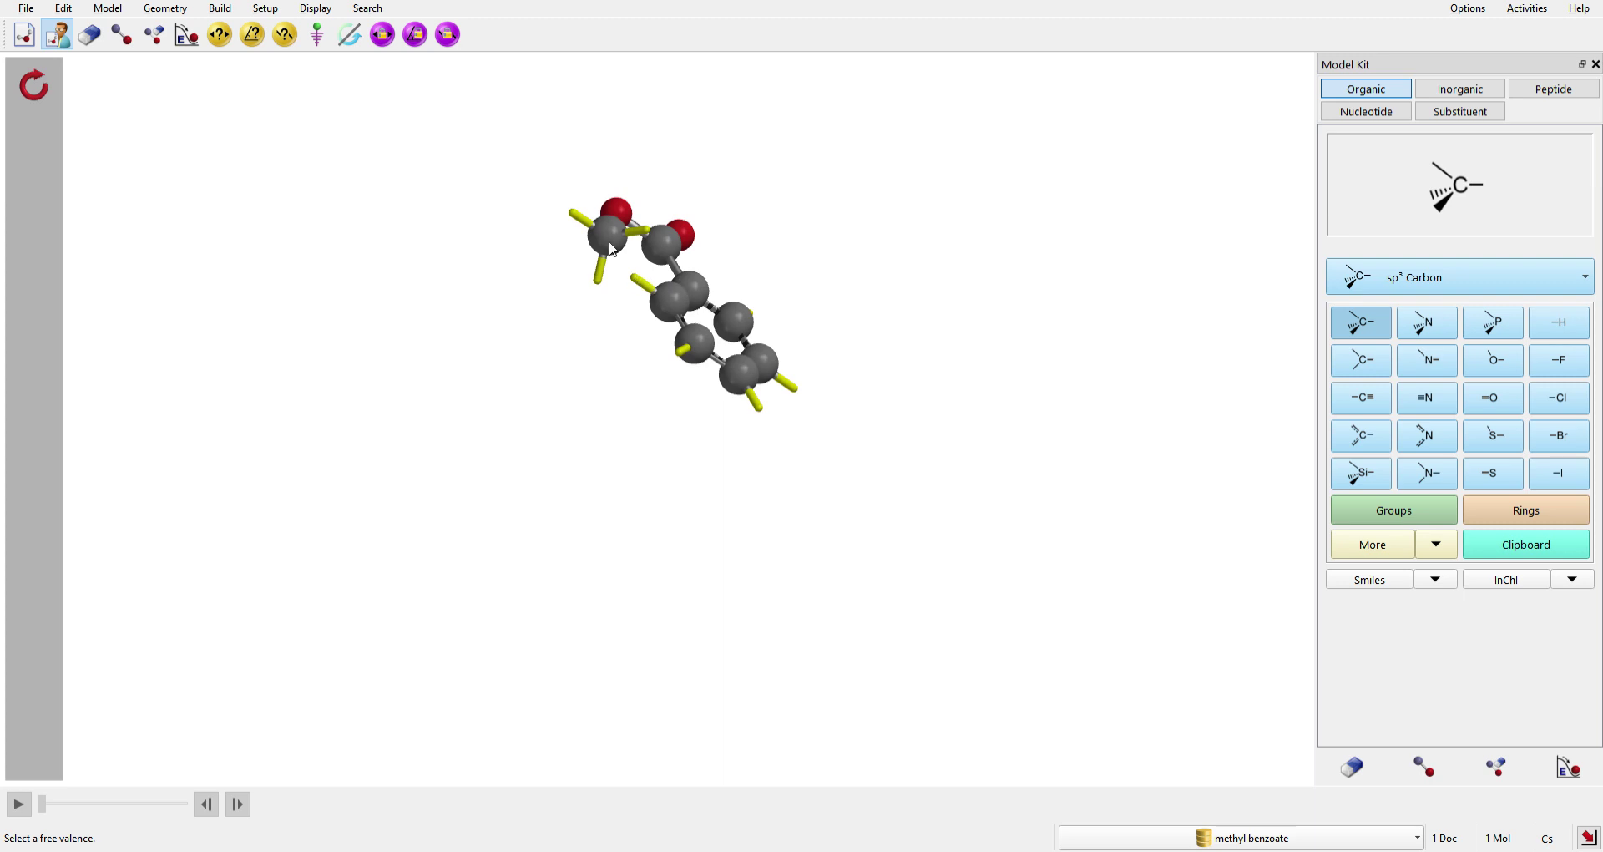
left_click_drag(830, 315, 764, 387)
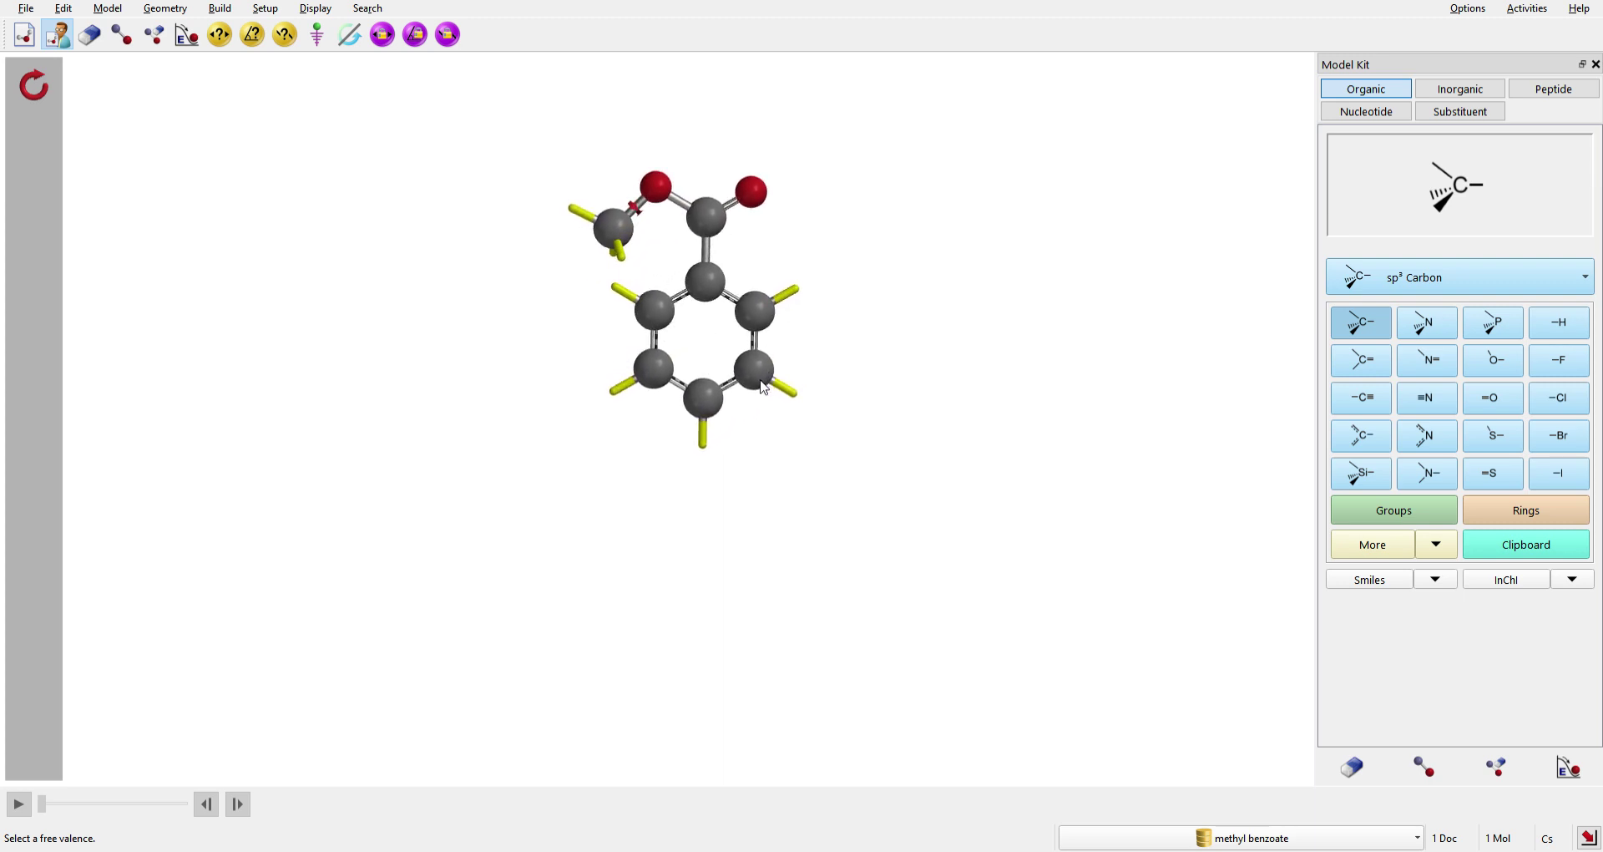
left_click(188, 37)
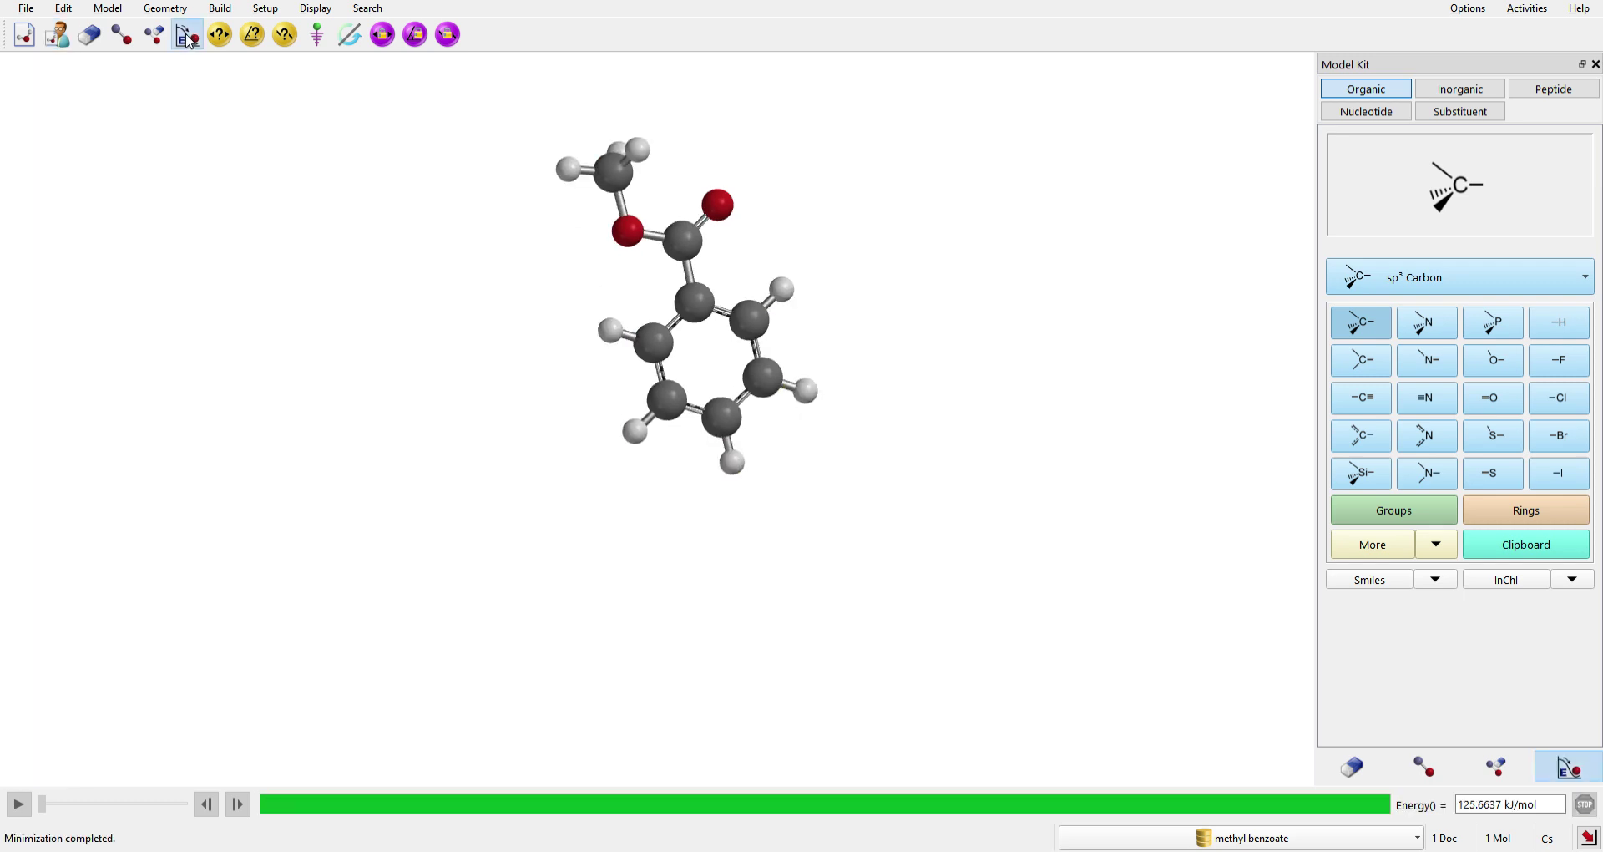
left_click_drag(770, 373, 827, 459)
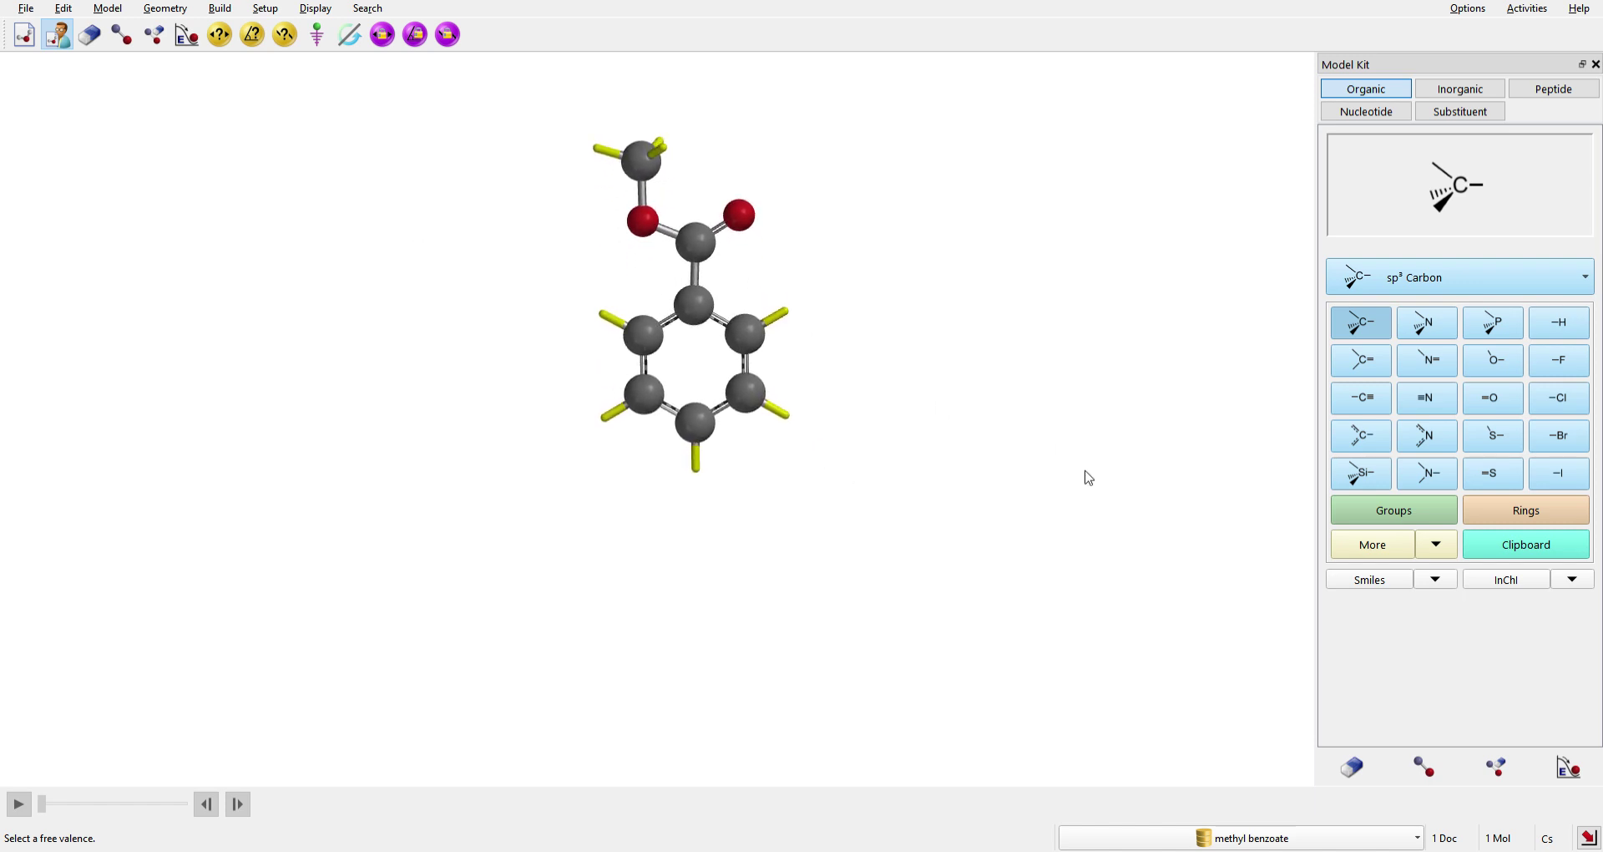
Attach two sp carbons in a row to the ring's lower-right free valence, forming an ethynyl group.
left_click(1369, 403)
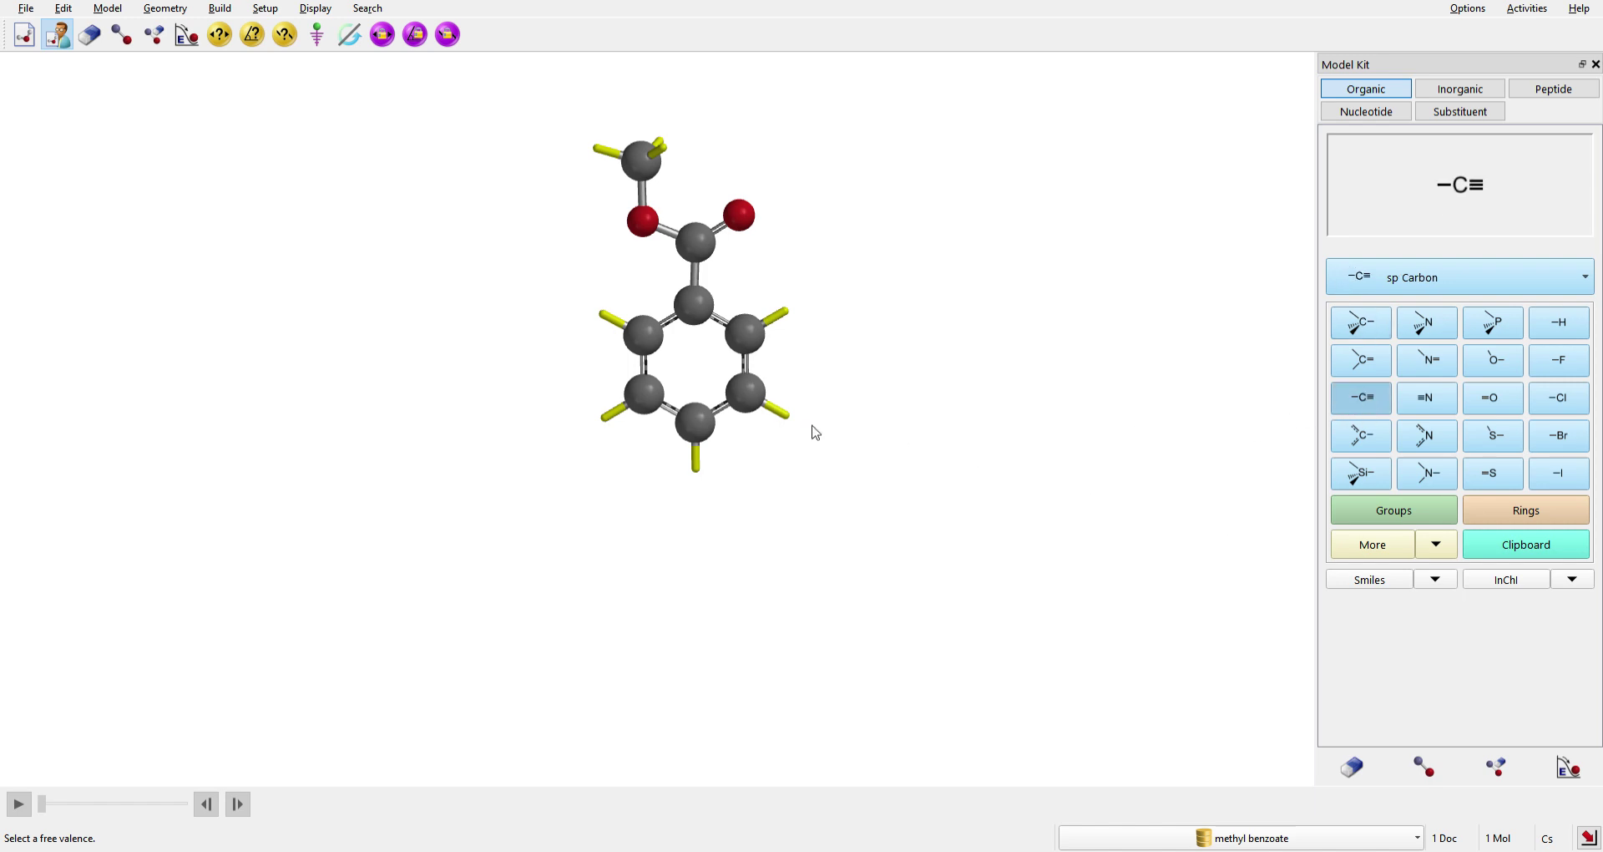
left_click(789, 422)
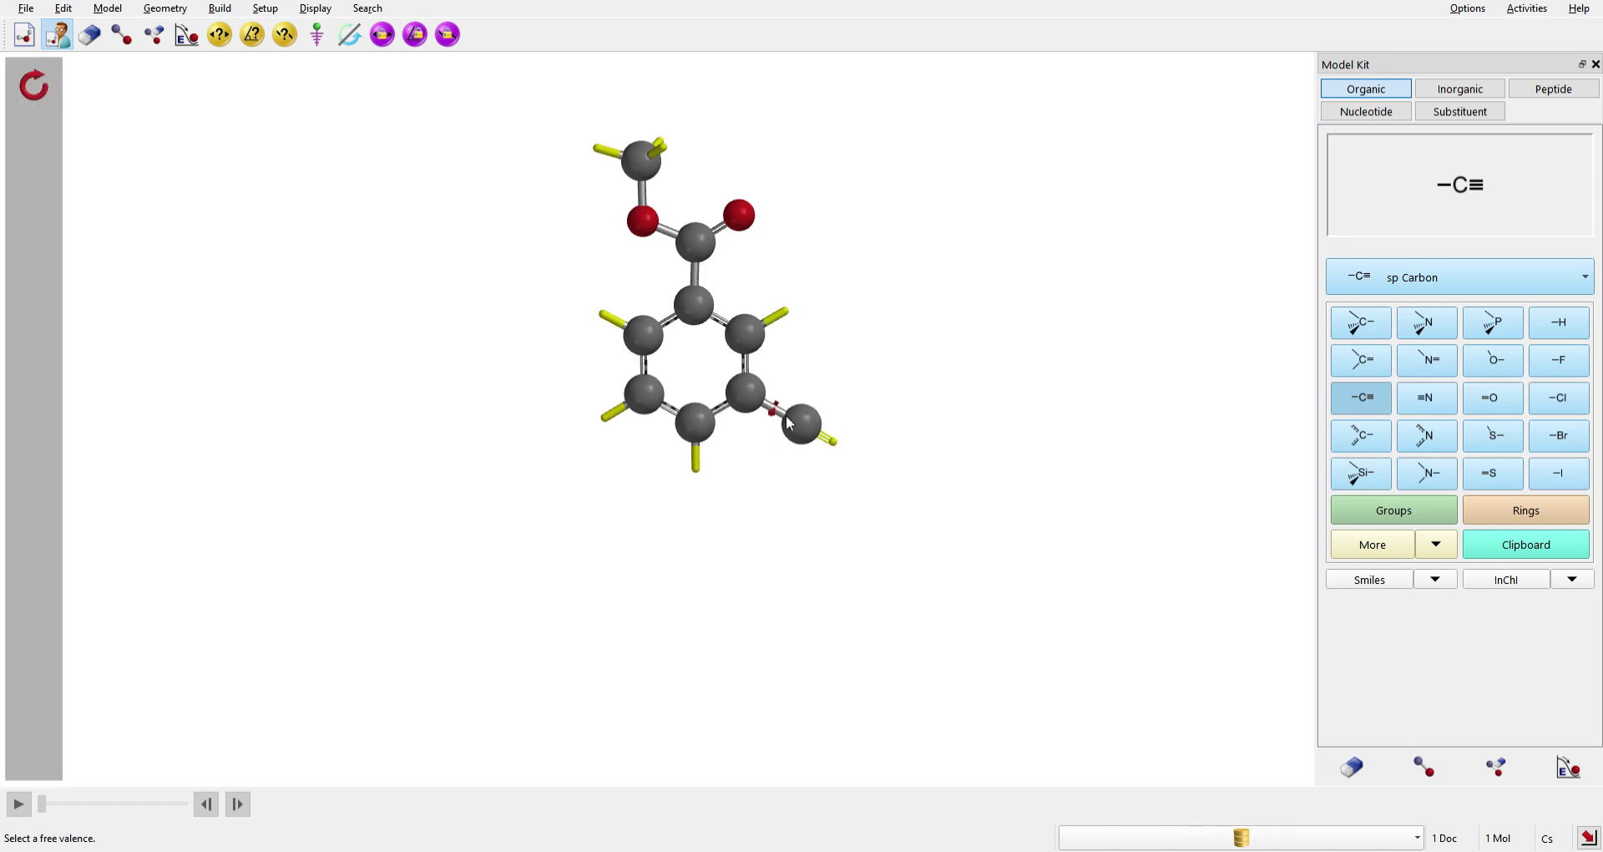
left_click(835, 445)
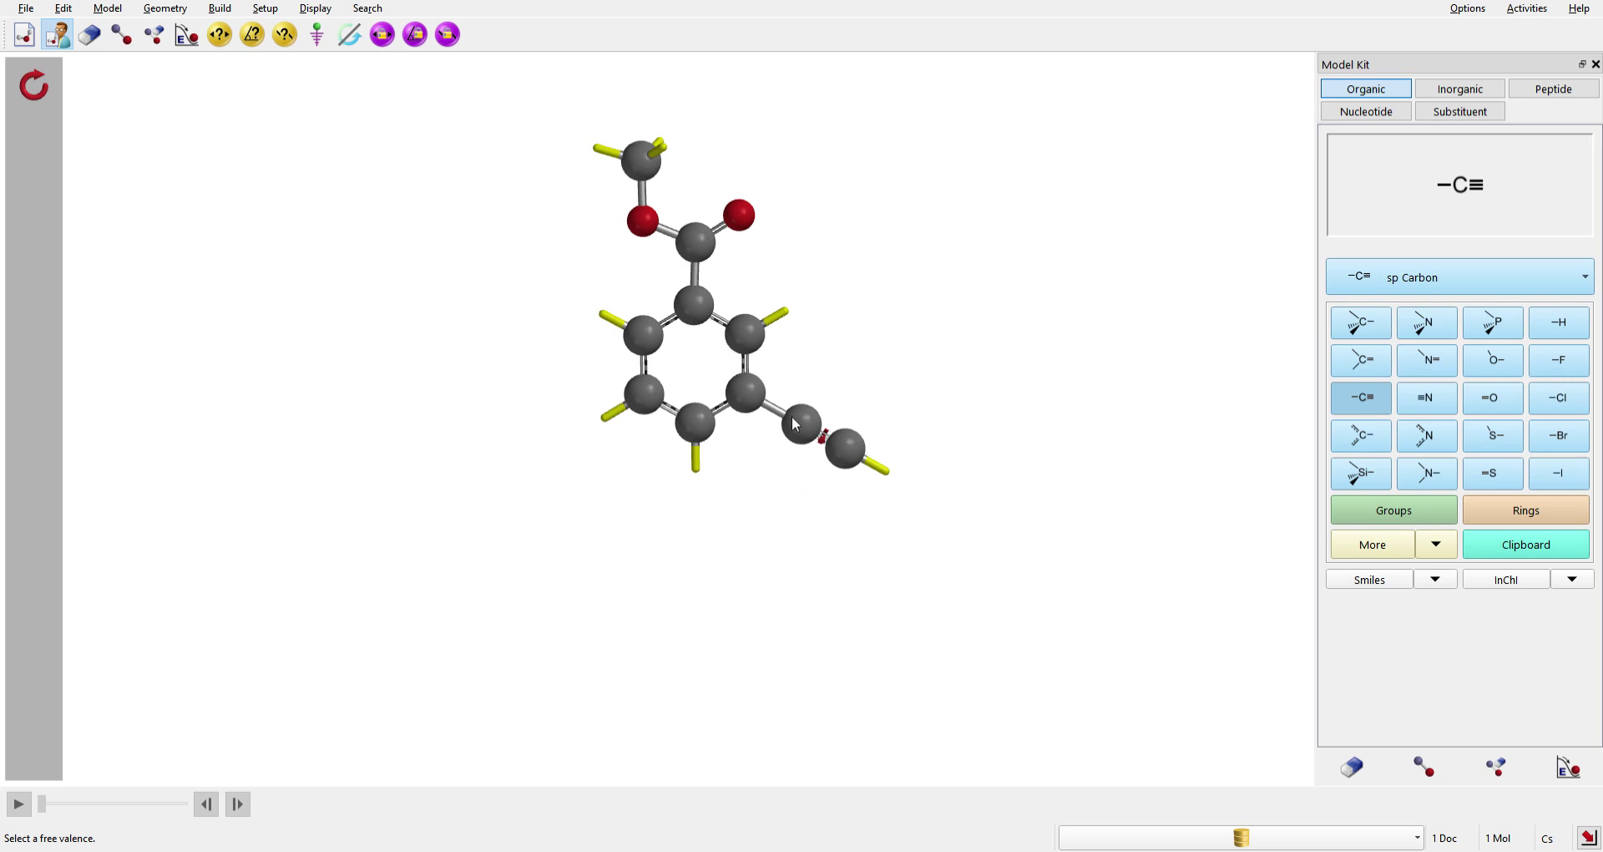
Delete the two sp carbons of the ethynyl group and undo both deletions.
left_click(90, 35)
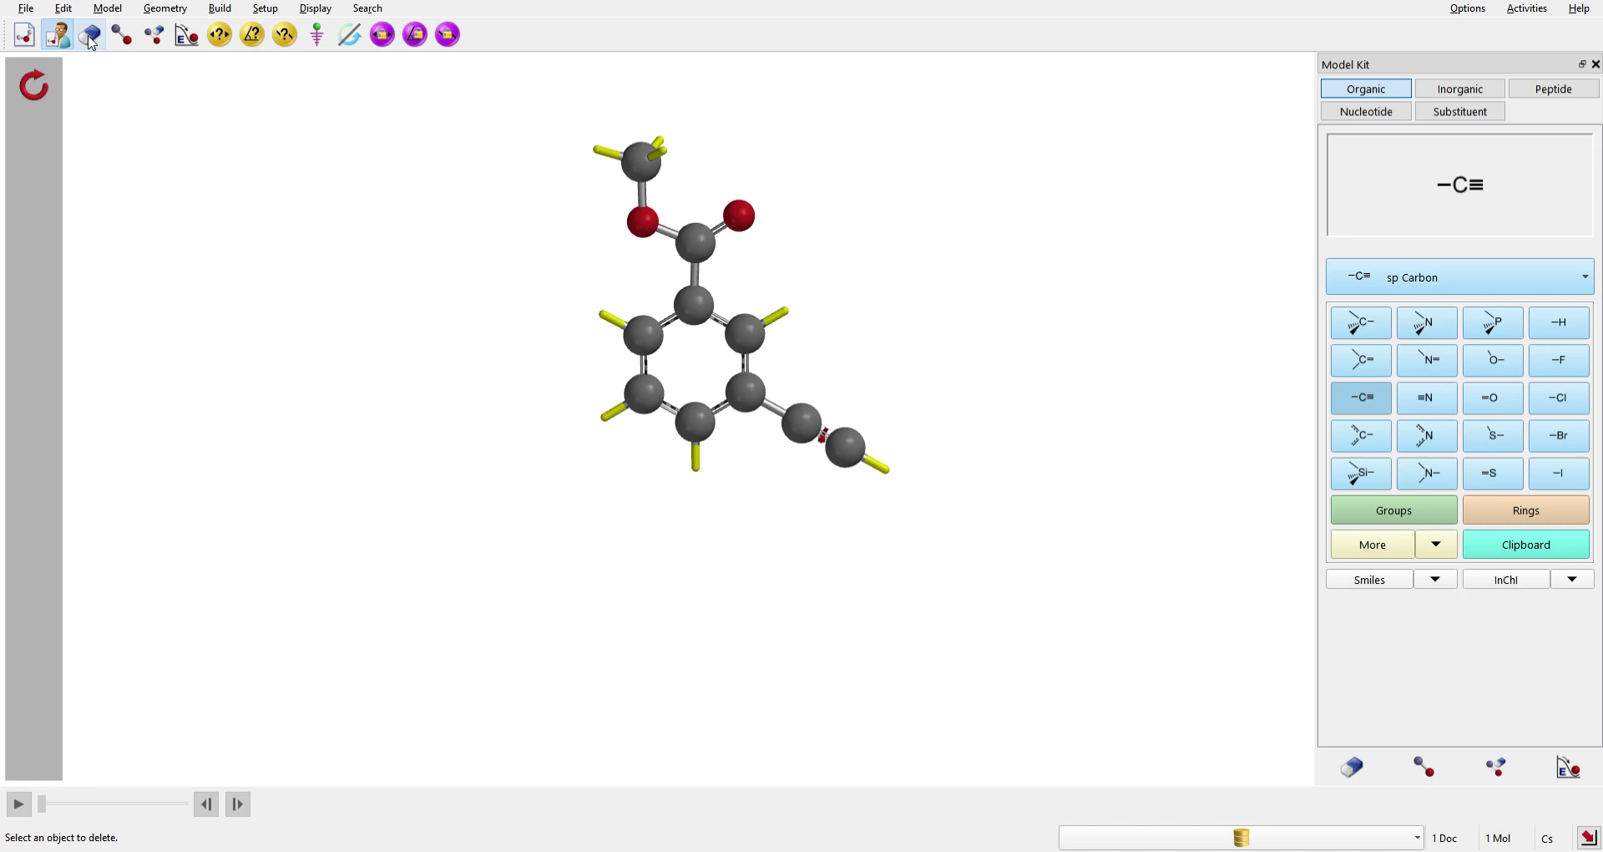
left_click(91, 38)
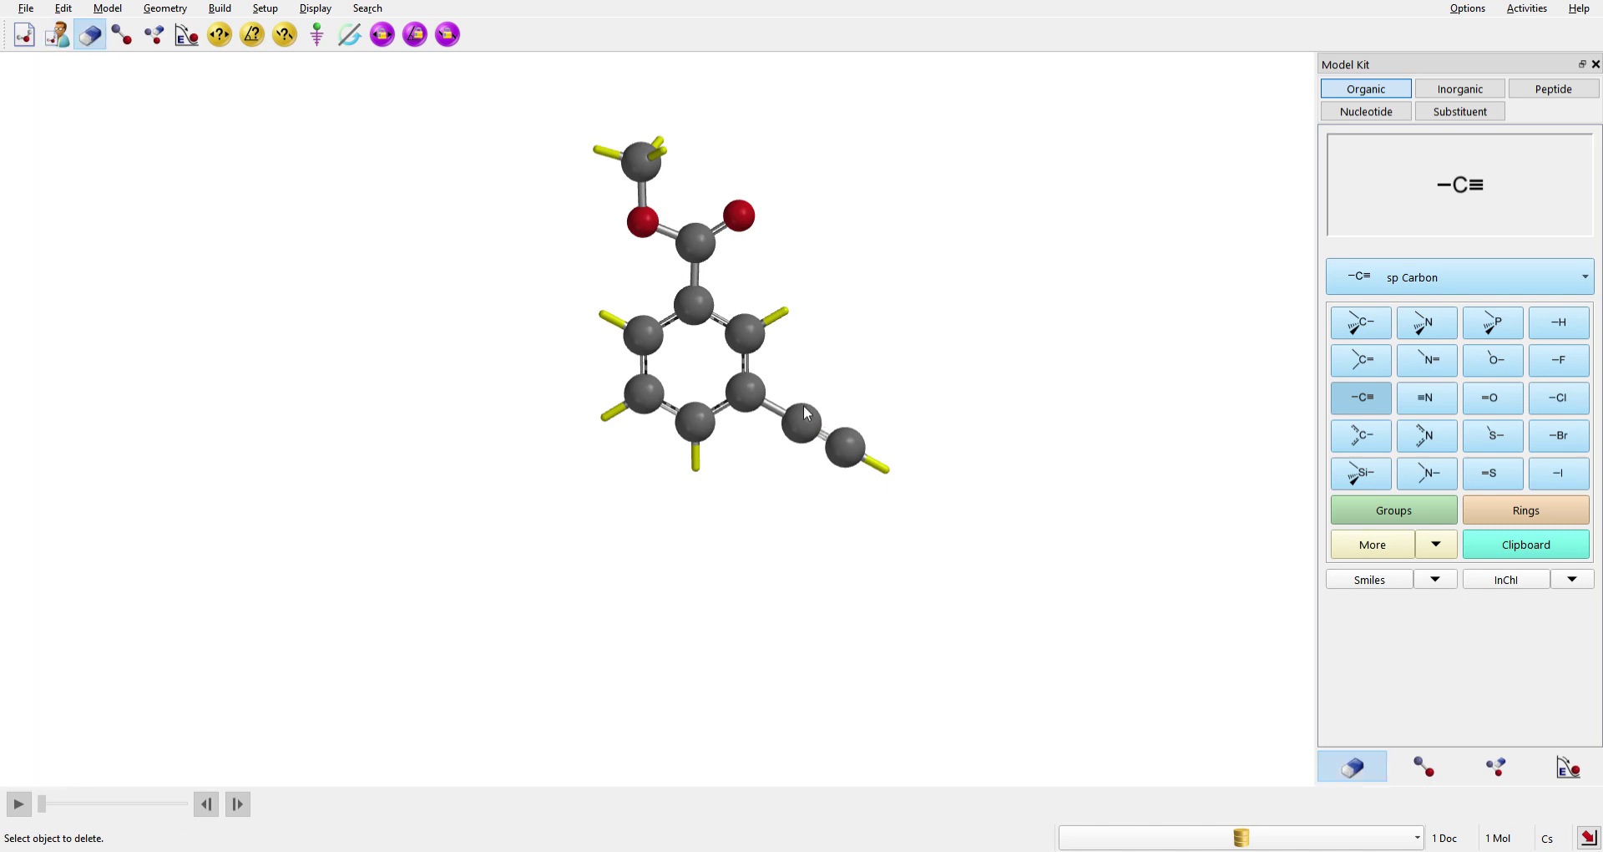
left_click(848, 452)
left_click(812, 427)
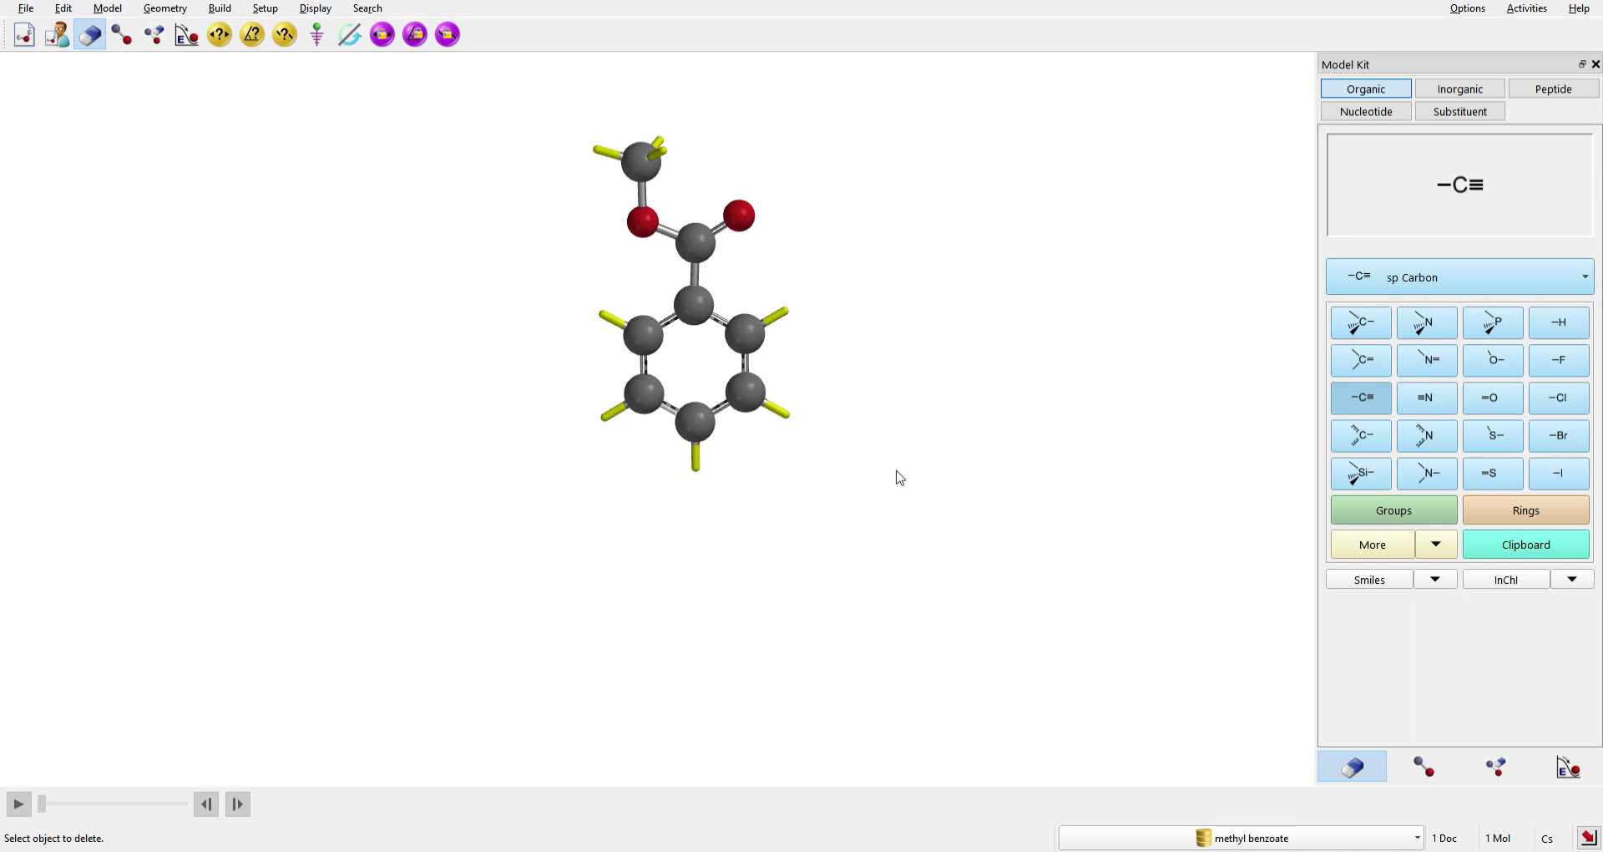
key("ctrl+z")
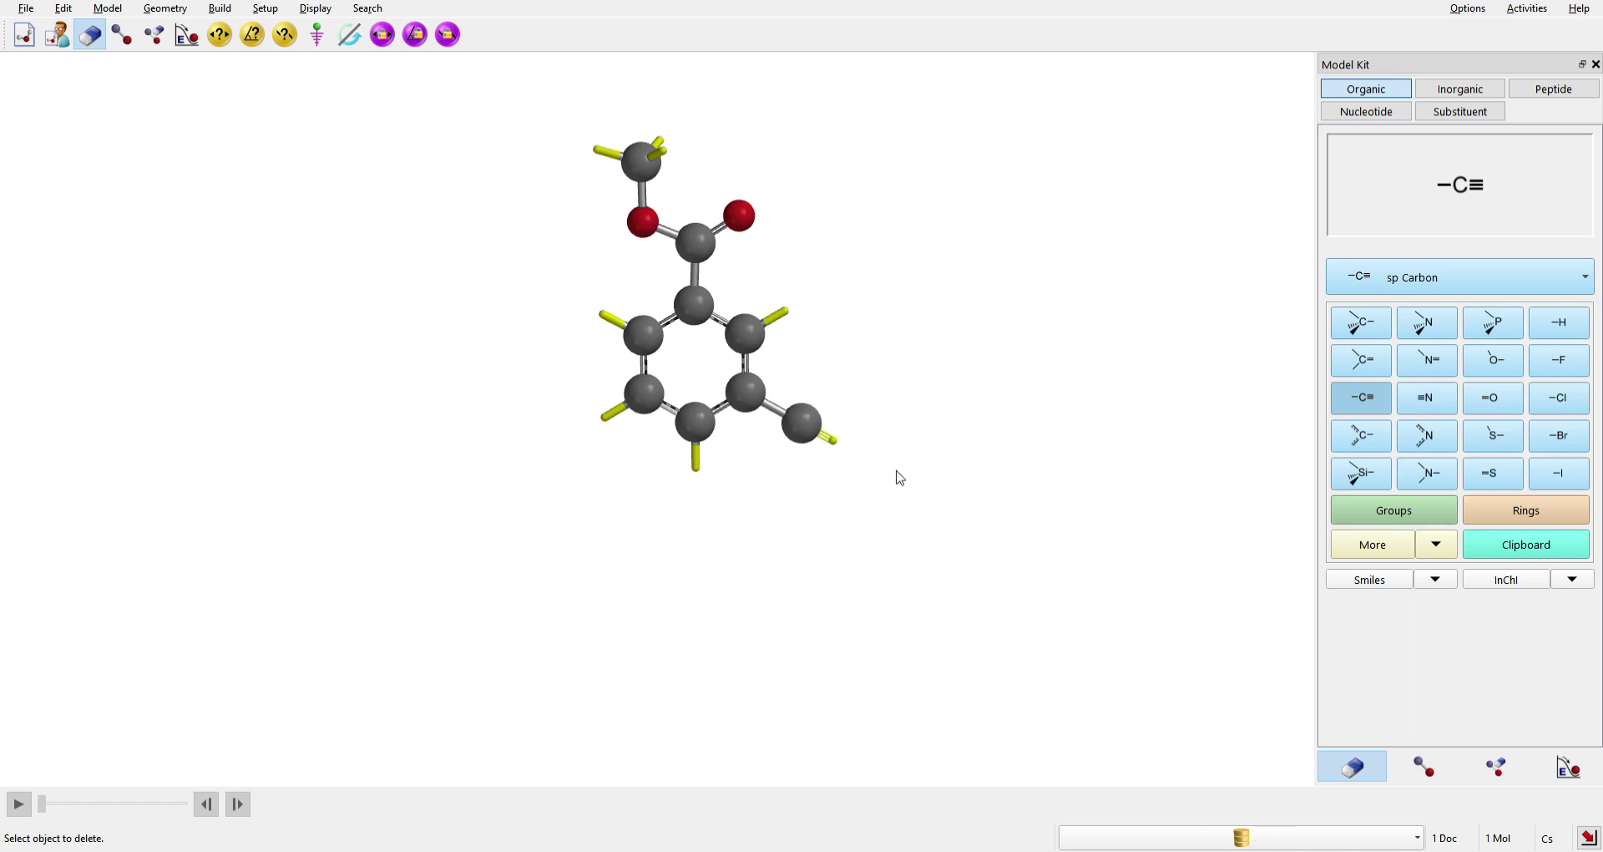
key("ctrl+z")
Delete the ethynyl group again by removing its outer sp carbon and the sp carbon attached to the ring.
left_click(57, 34)
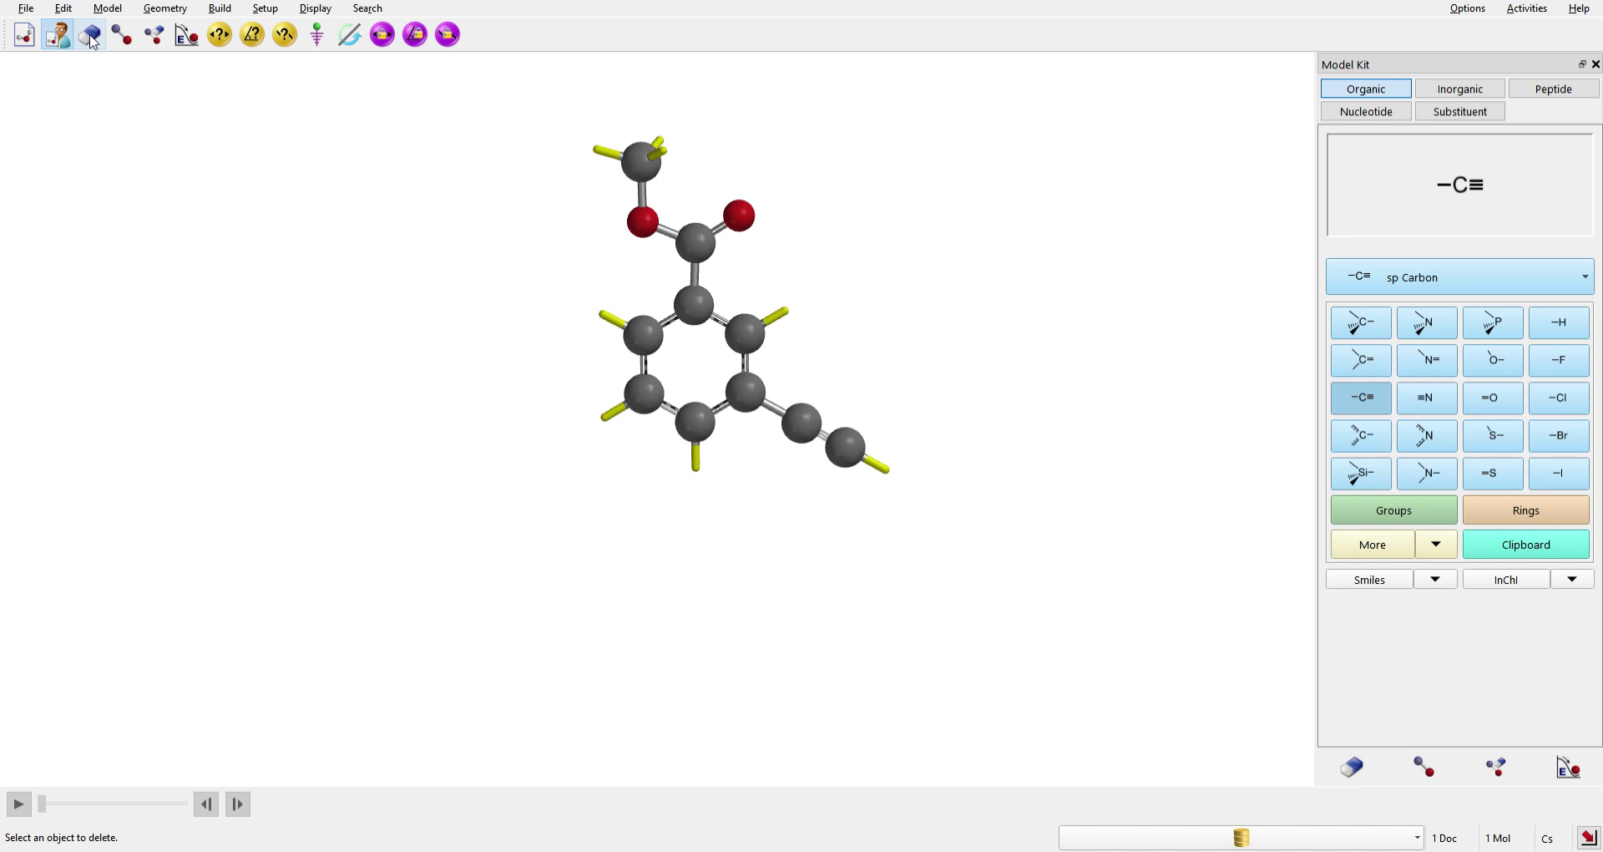
left_click(91, 37)
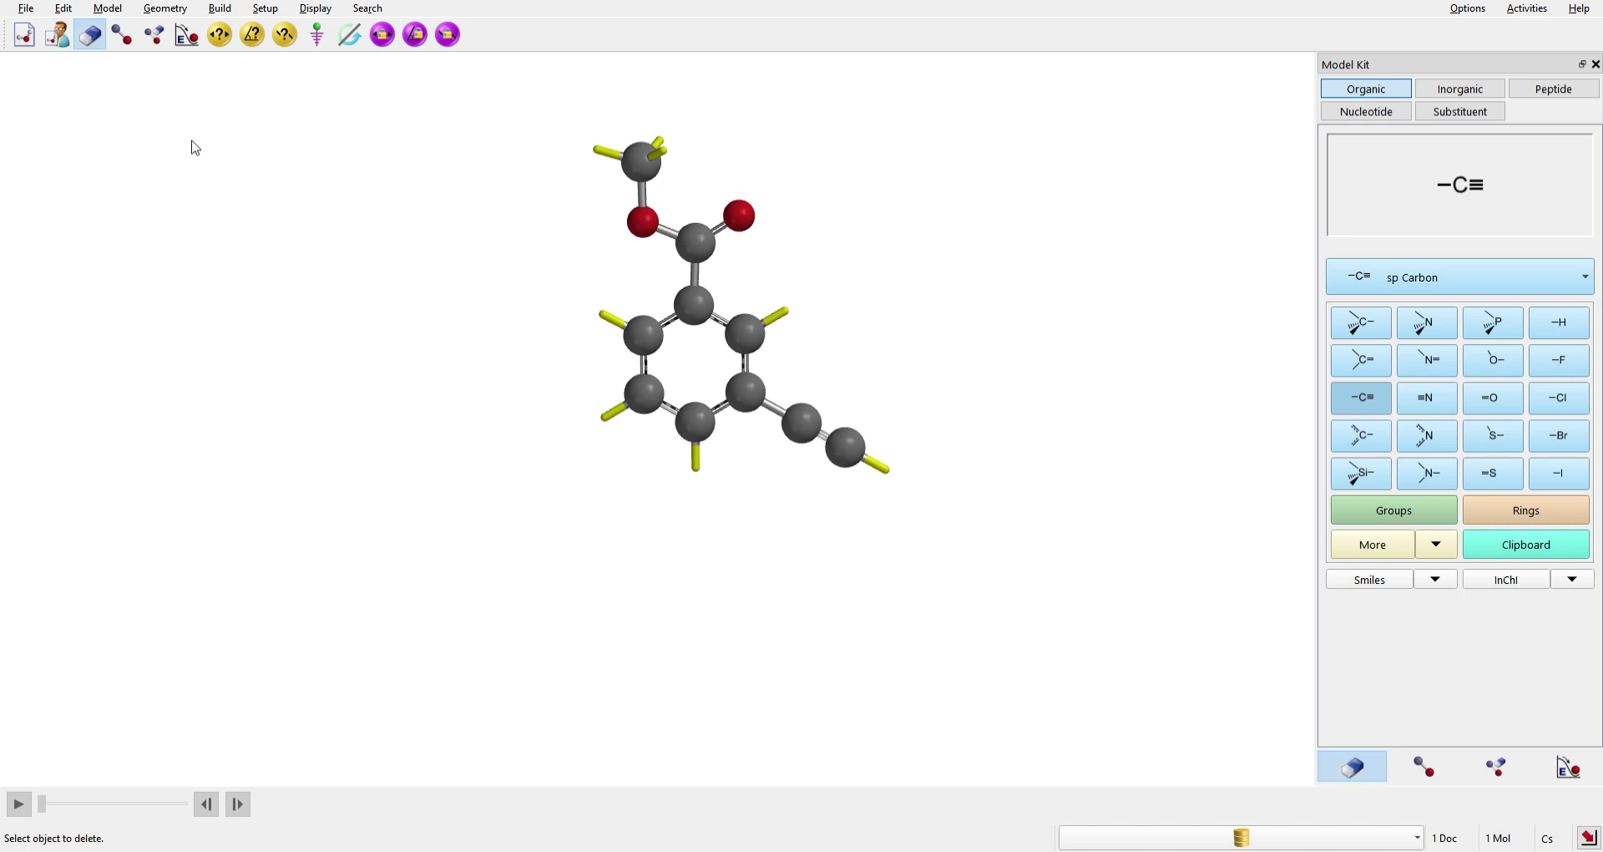
left_click(855, 455)
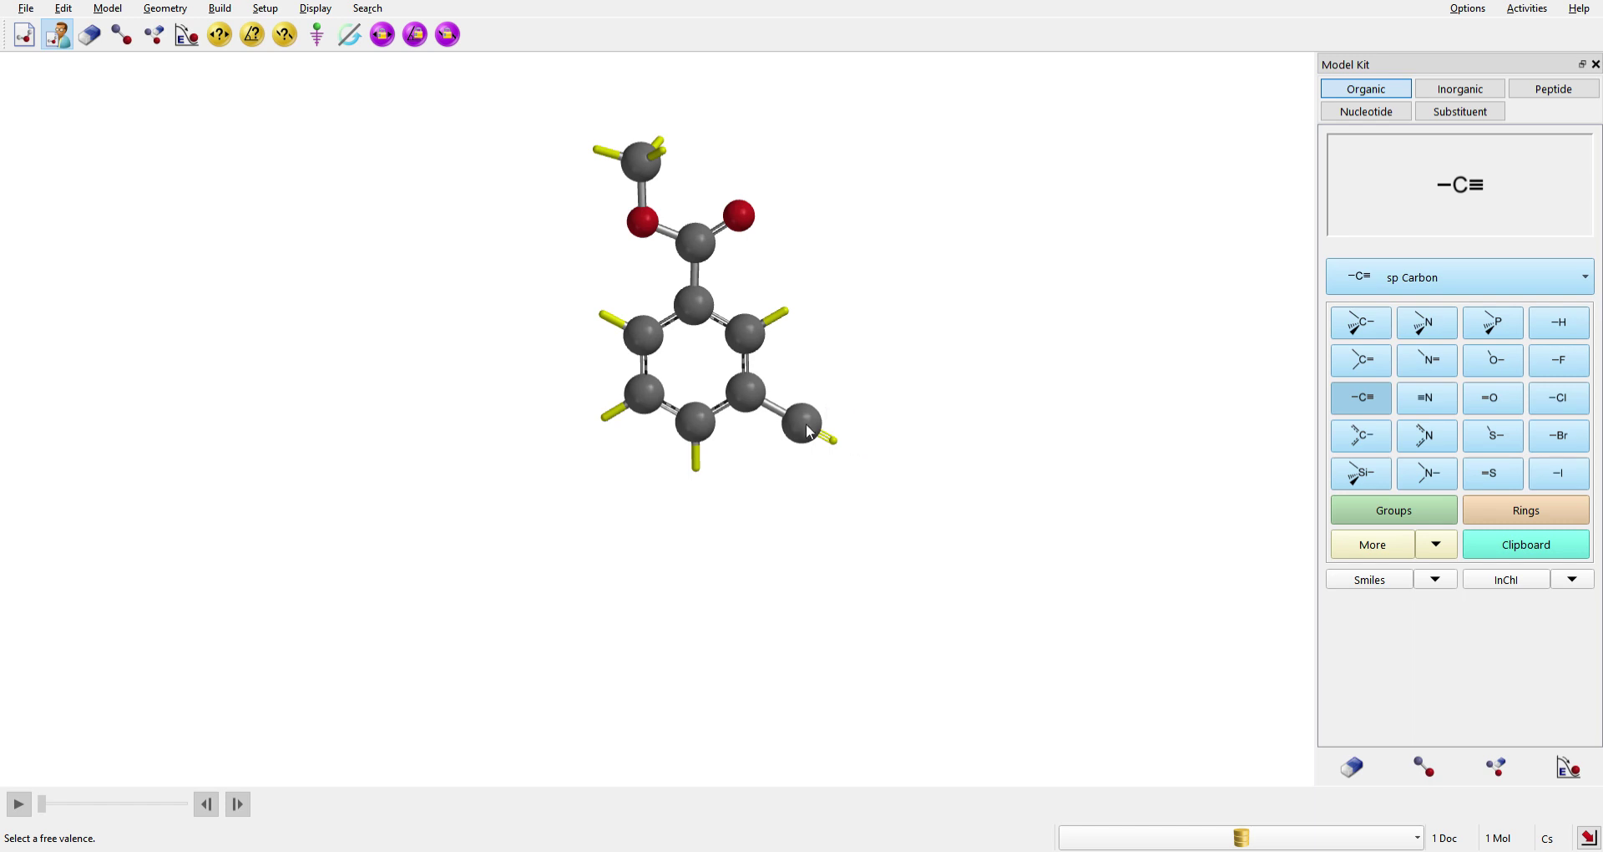
left_click(95, 42)
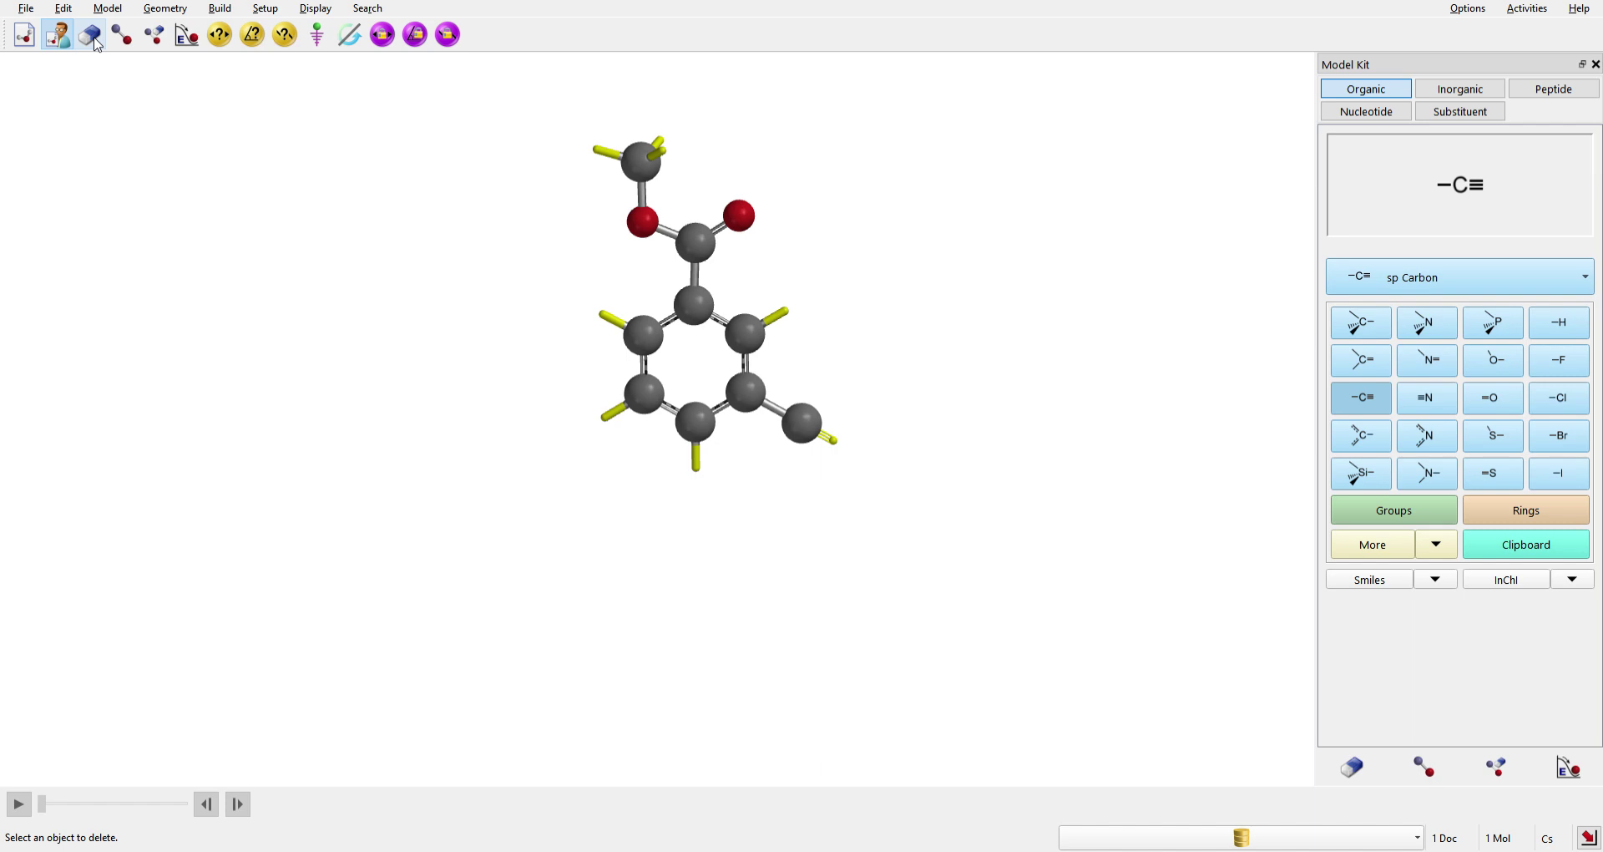
left_click(817, 442)
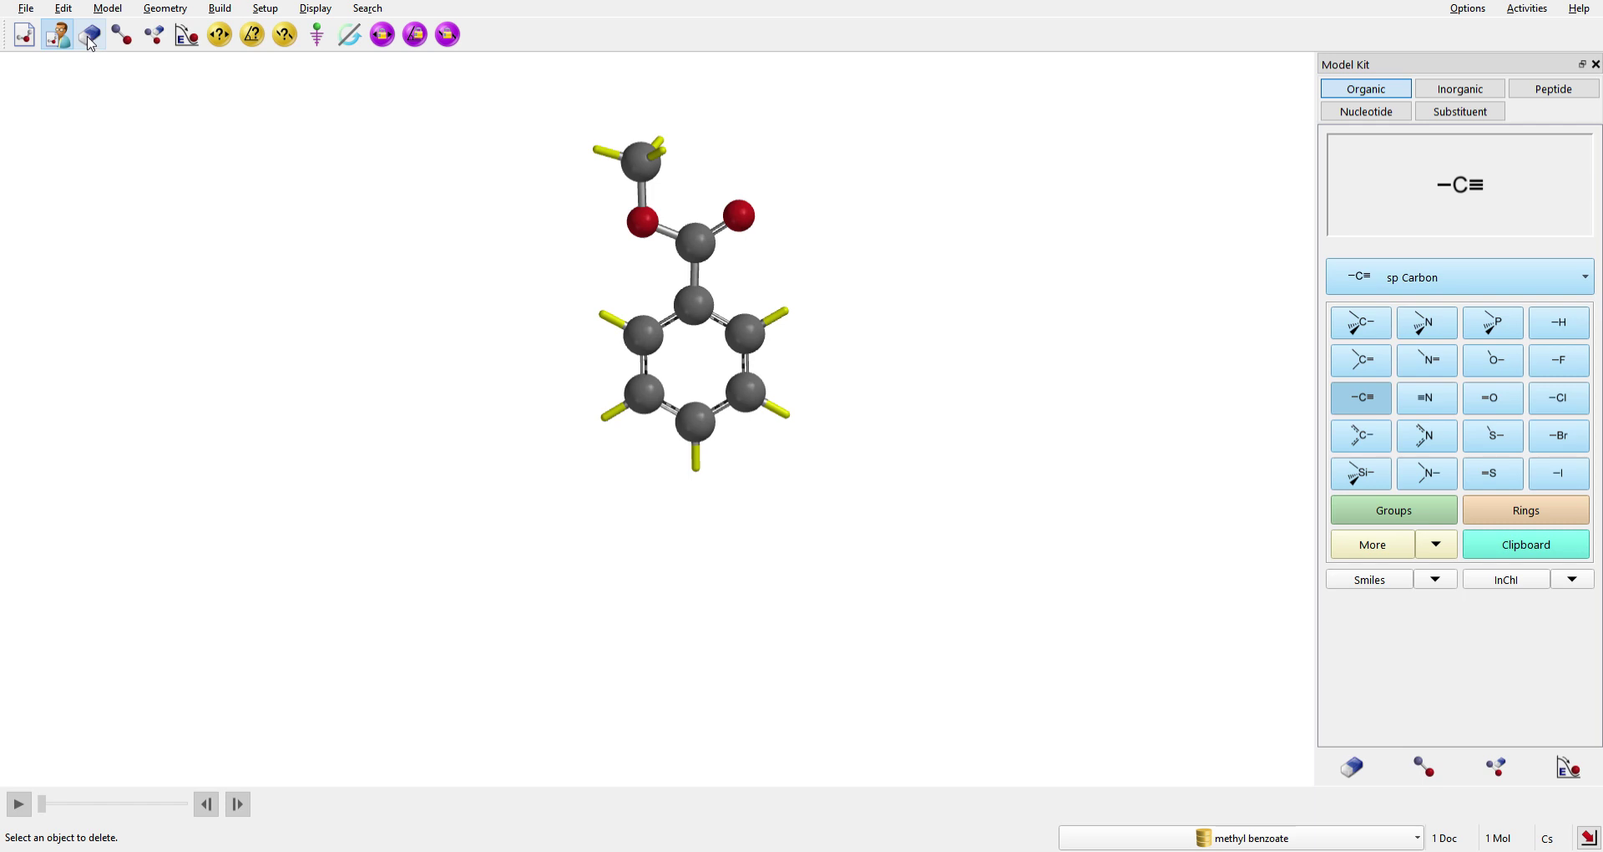
left_click(91, 42)
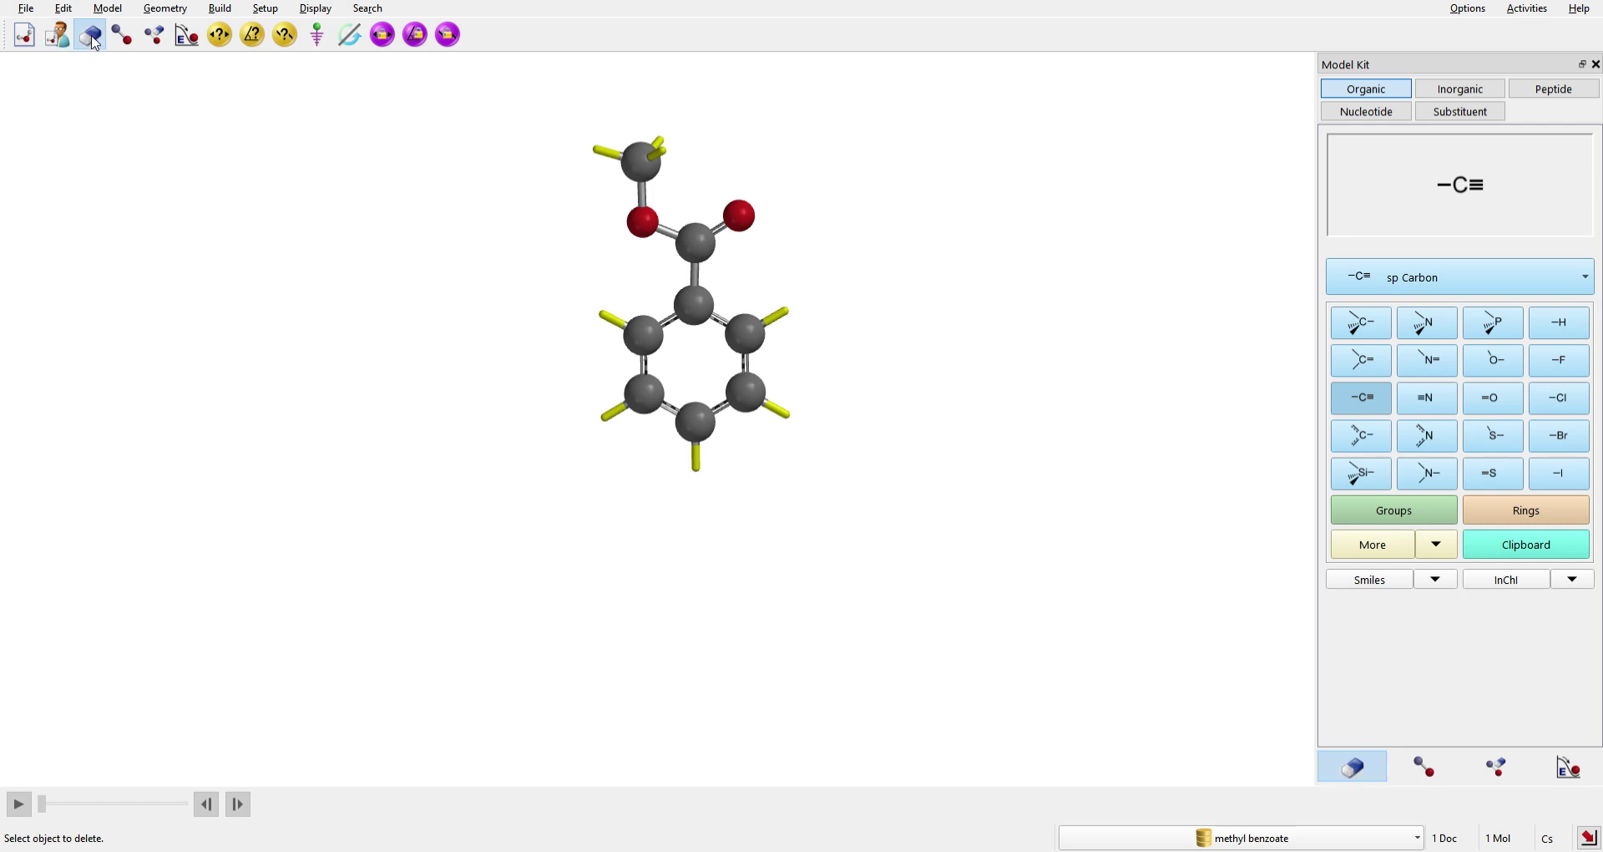
Attach two sp carbons in a row to the ring's lower-right free valence, rebuilding the ethynyl group.
left_click(1366, 403)
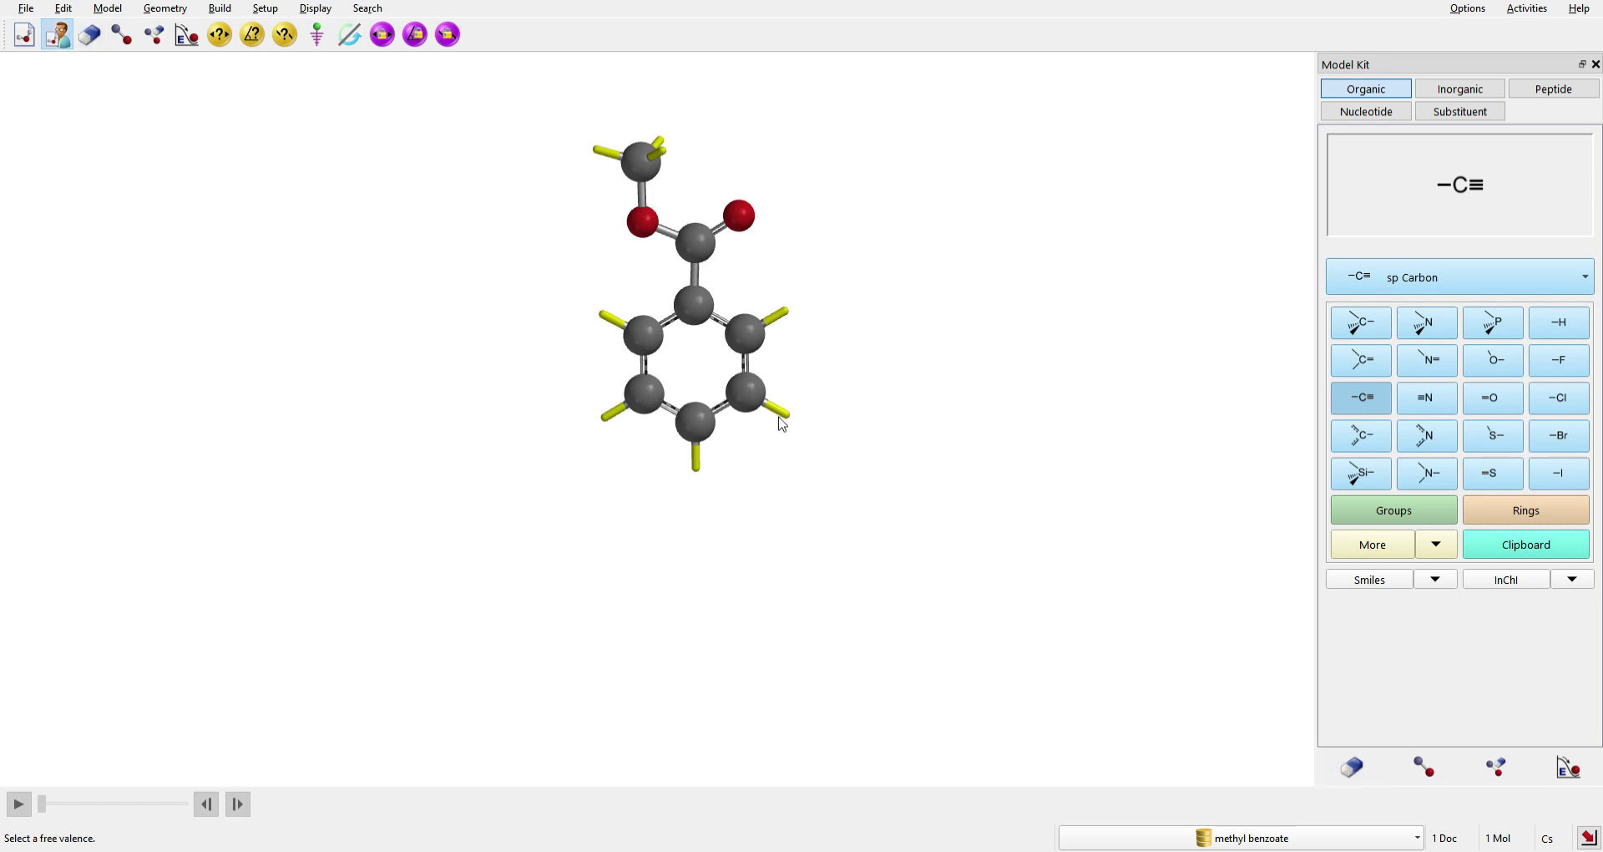
left_click(782, 425)
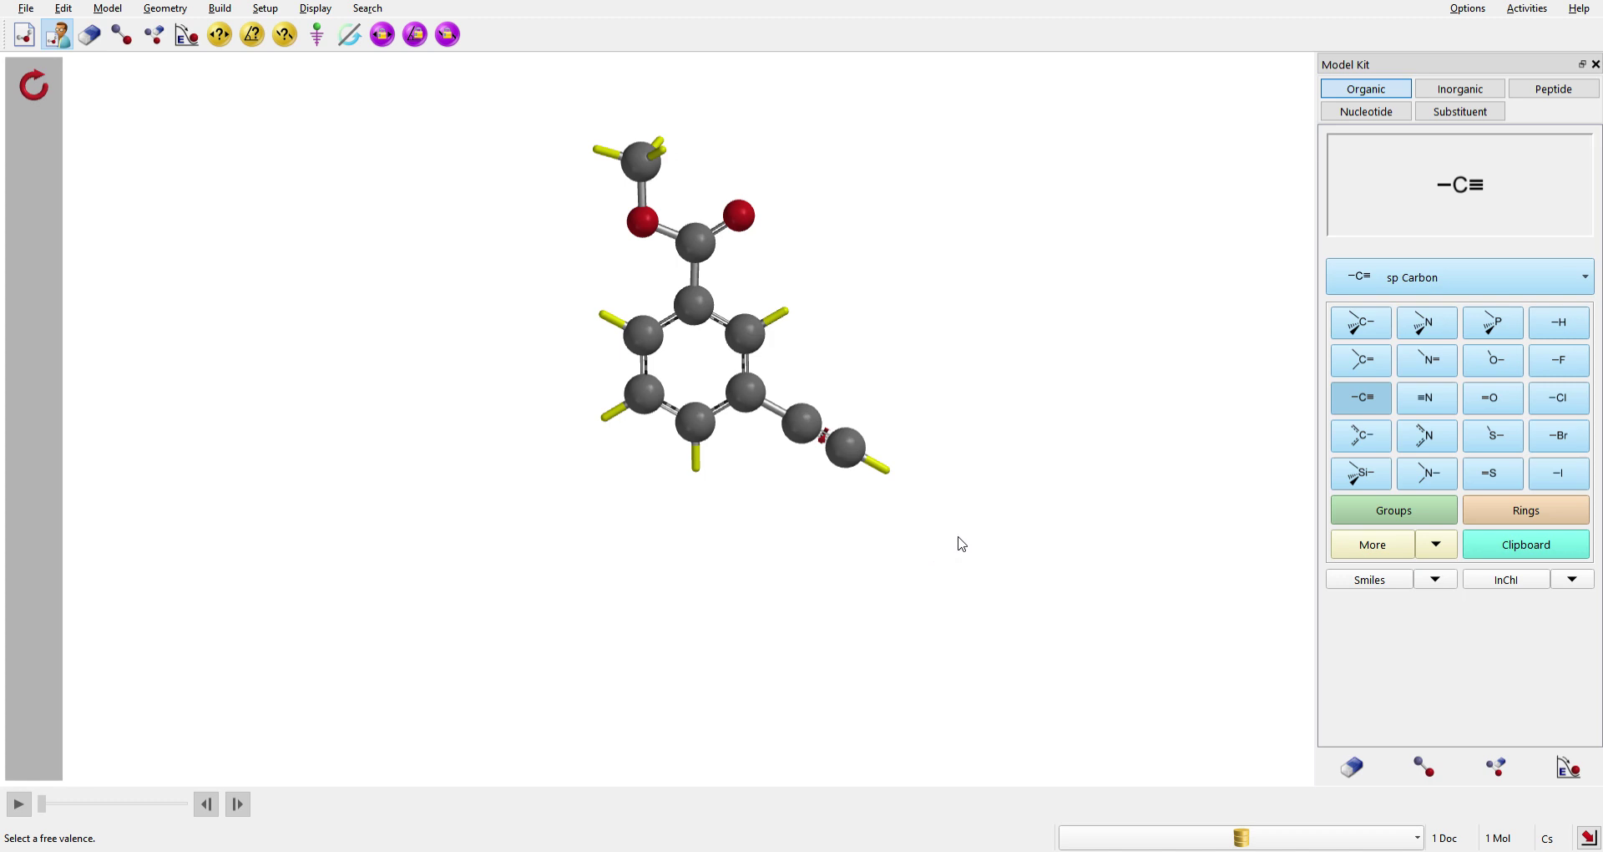
Select both carbons of the ethynyl group together, cut them to the clipboard, and load the clipboard contents as the building fragment.
left_click_drag(959, 534, 793, 377)
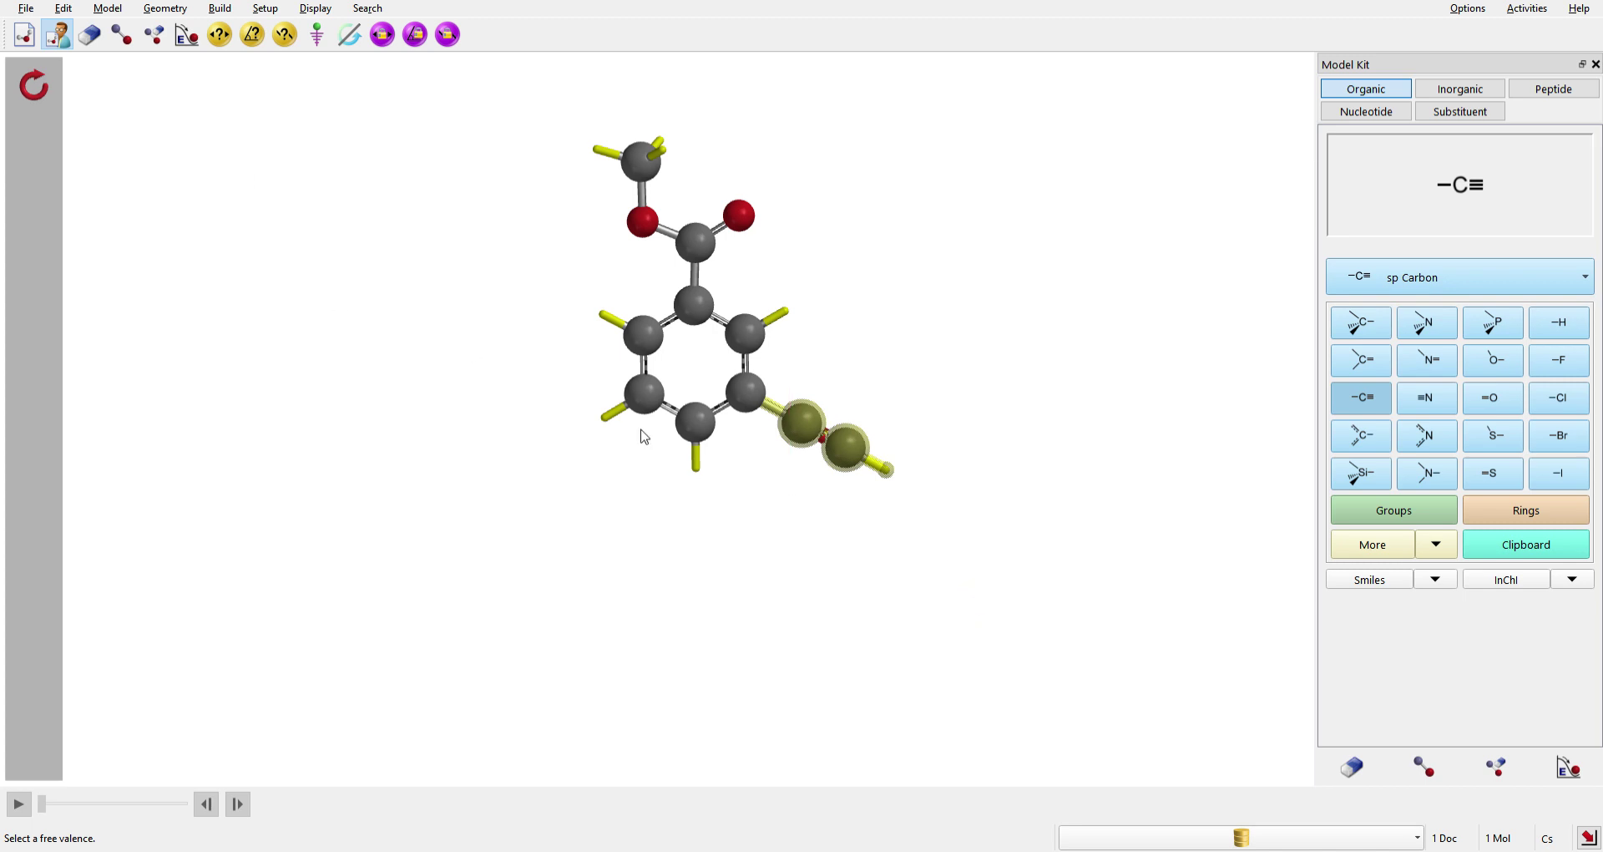
left_click(937, 418)
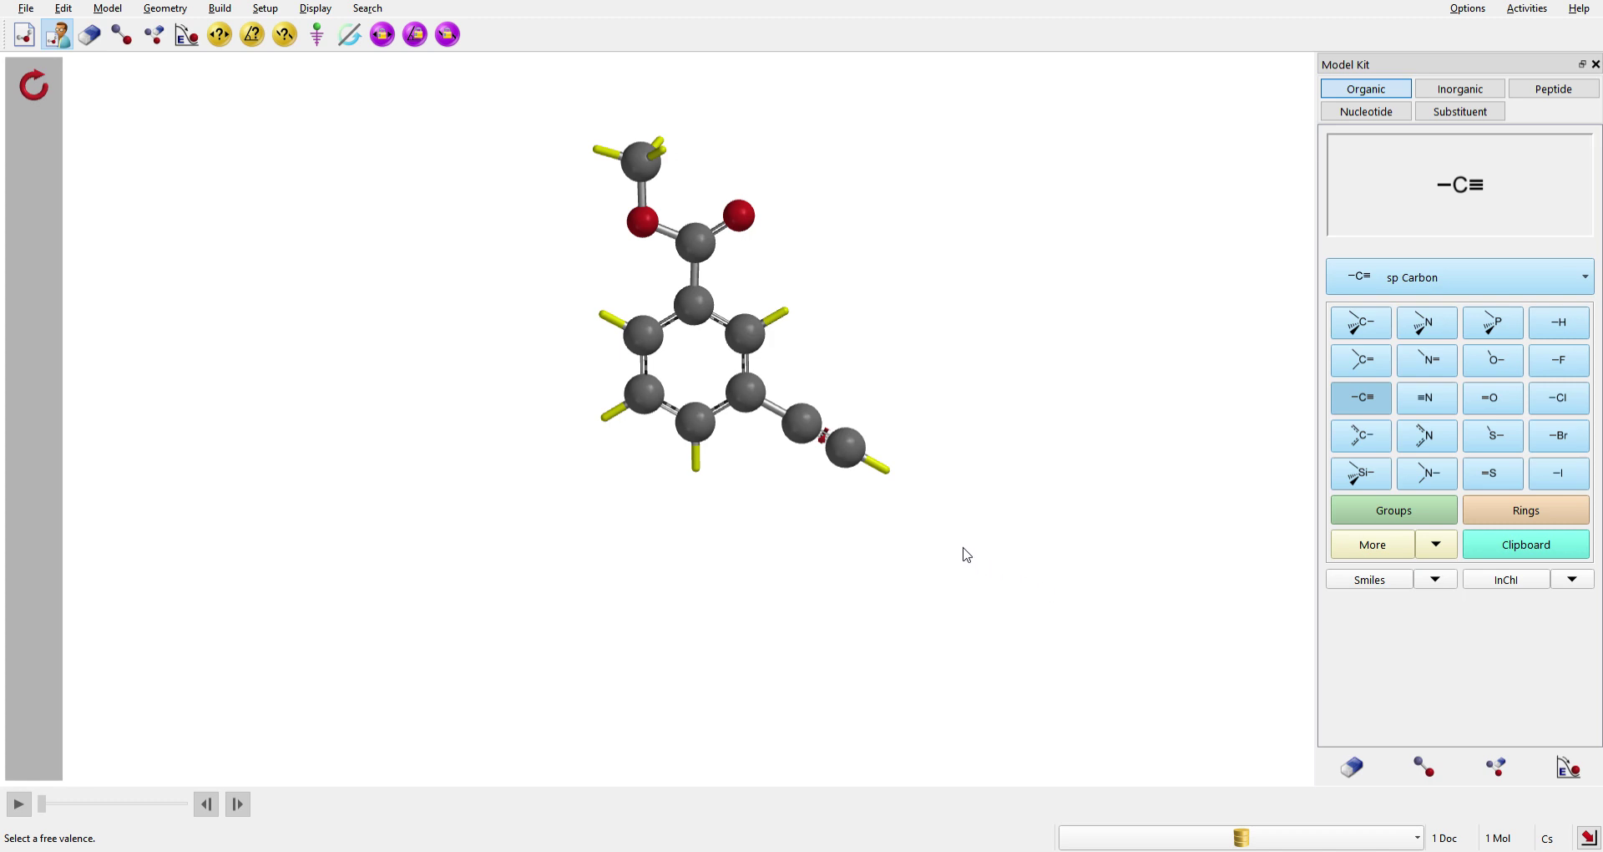
left_click_drag(961, 548, 784, 362)
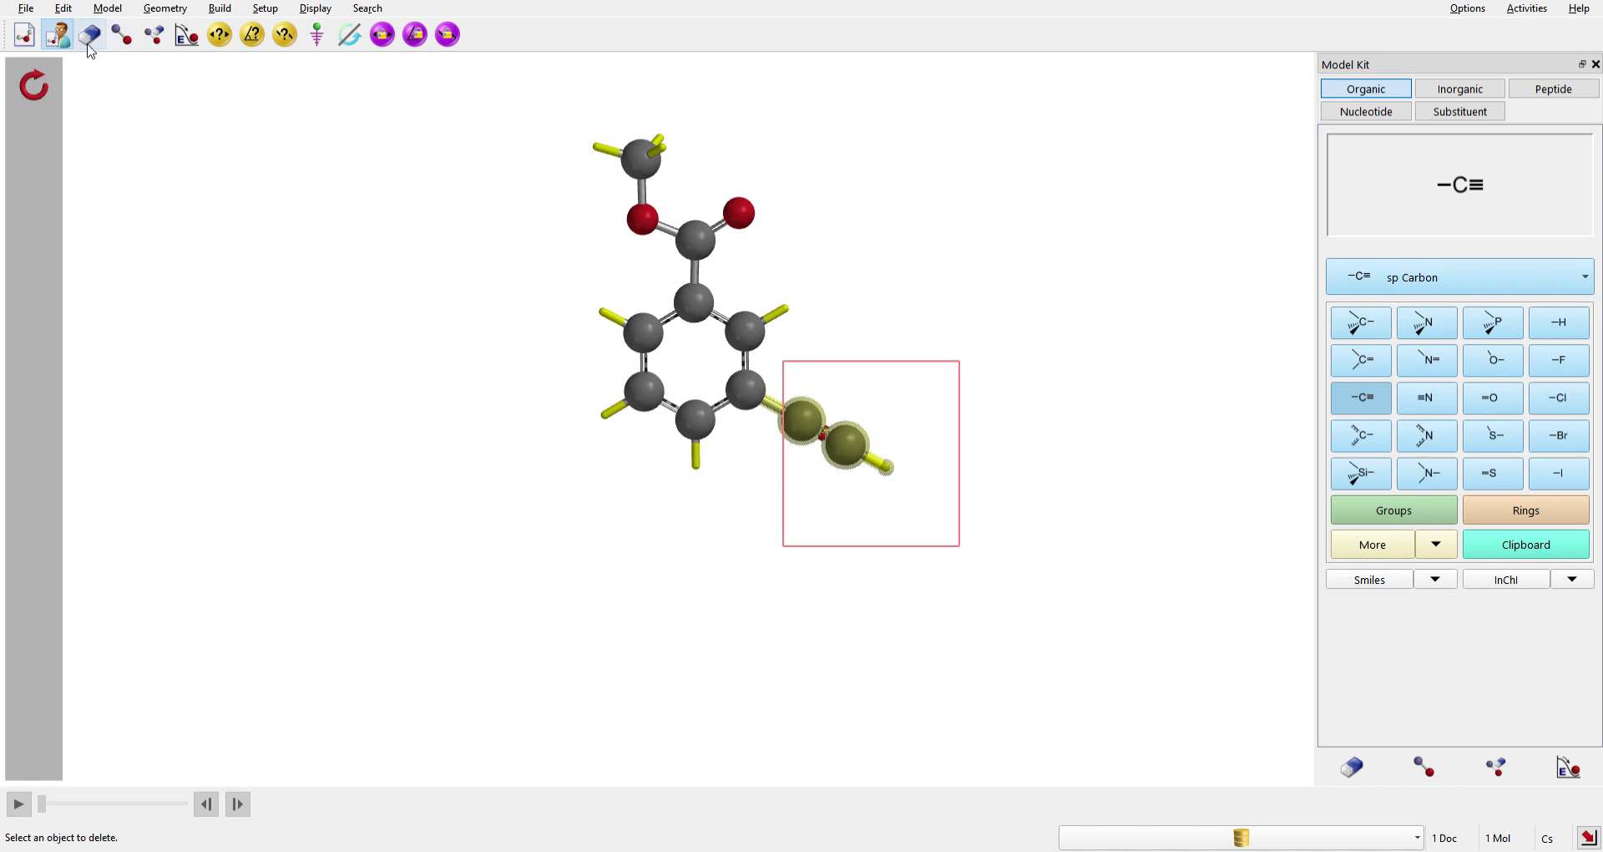
left_click(67, 7)
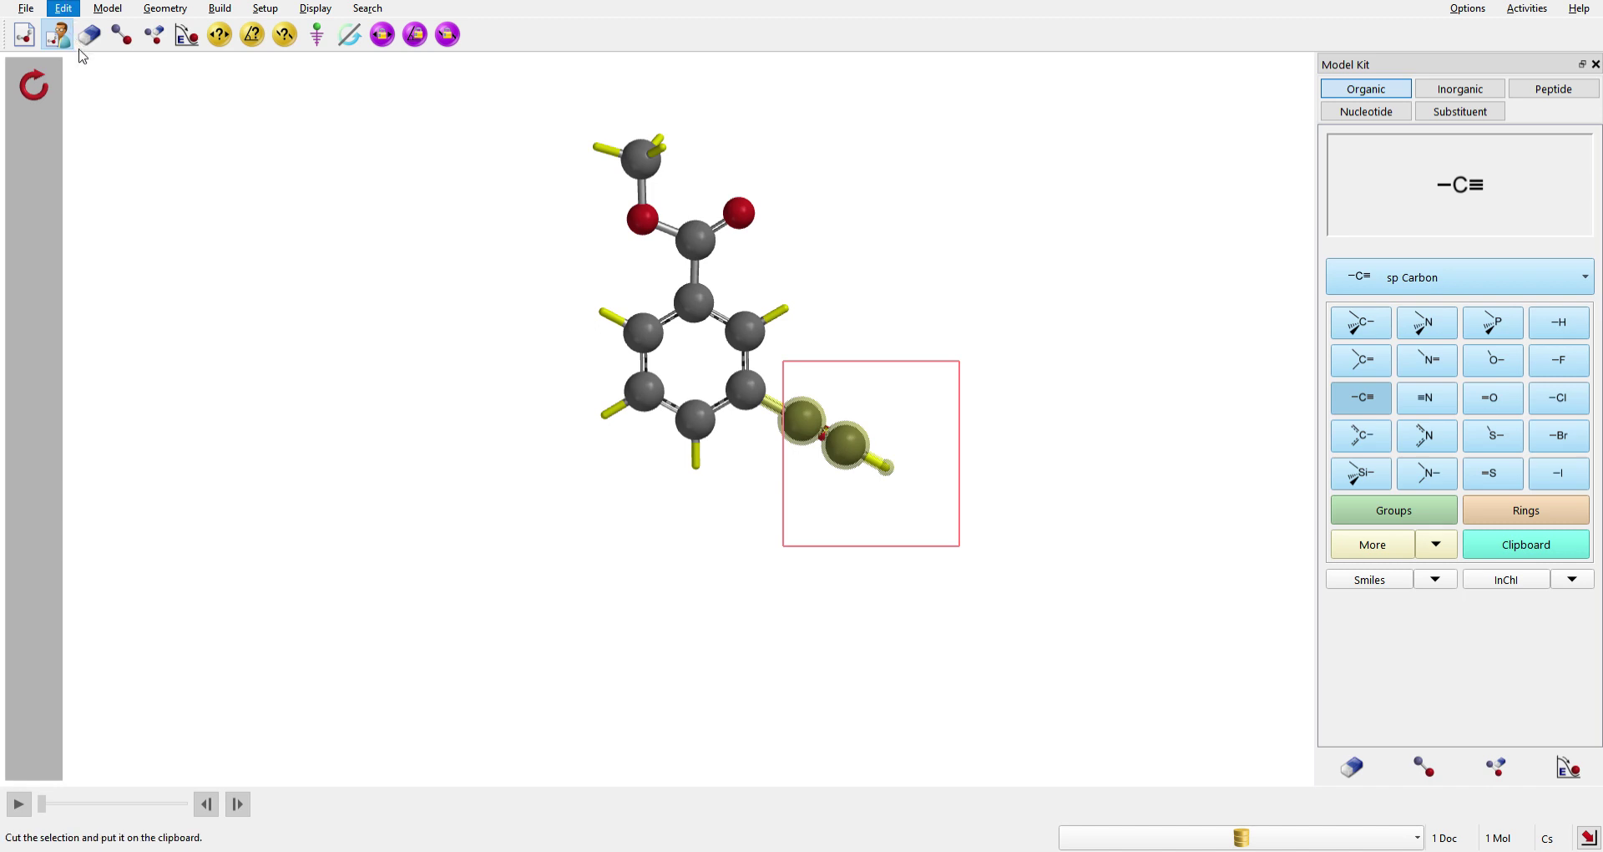
key("Escape")
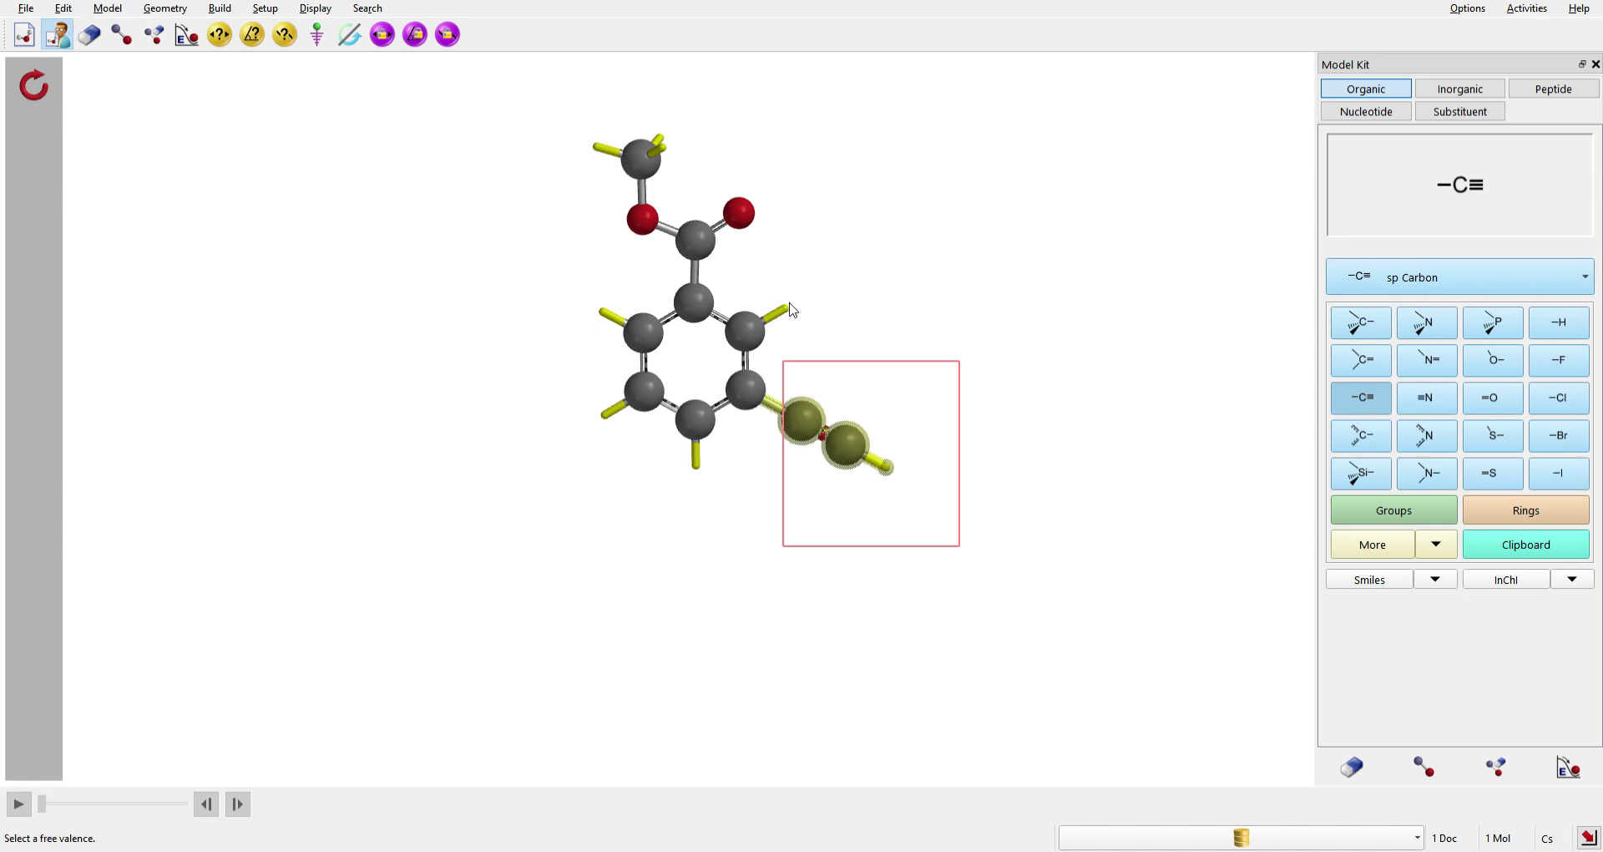
key("ctrl+x")
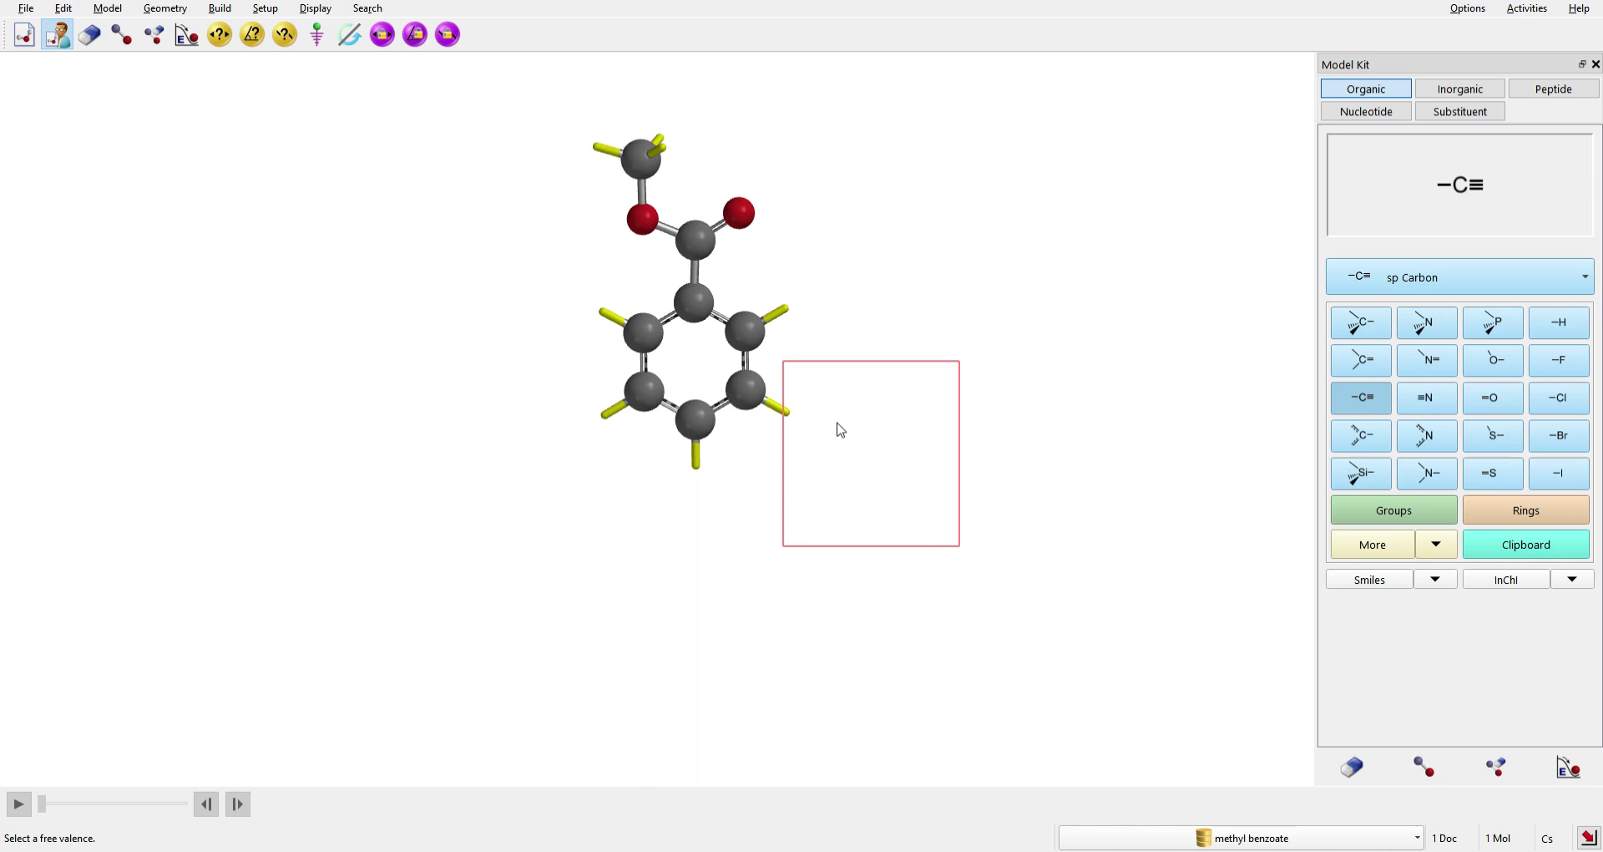
left_click(1555, 550)
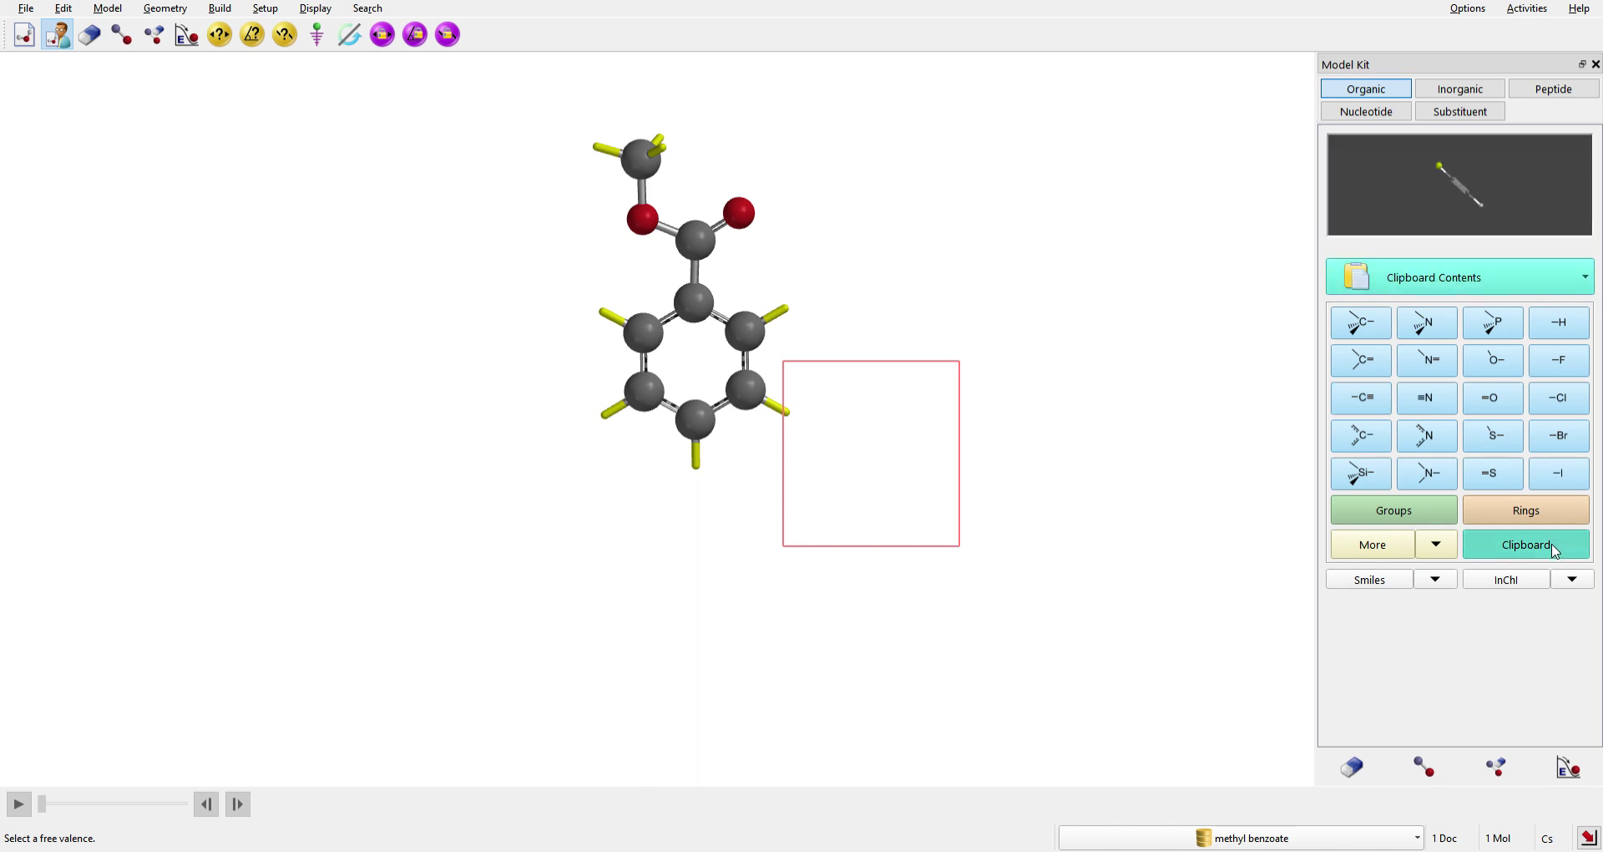
Attach an Alkynyl group as one fragment to the ring's lower-right free valence.
left_click(1395, 511)
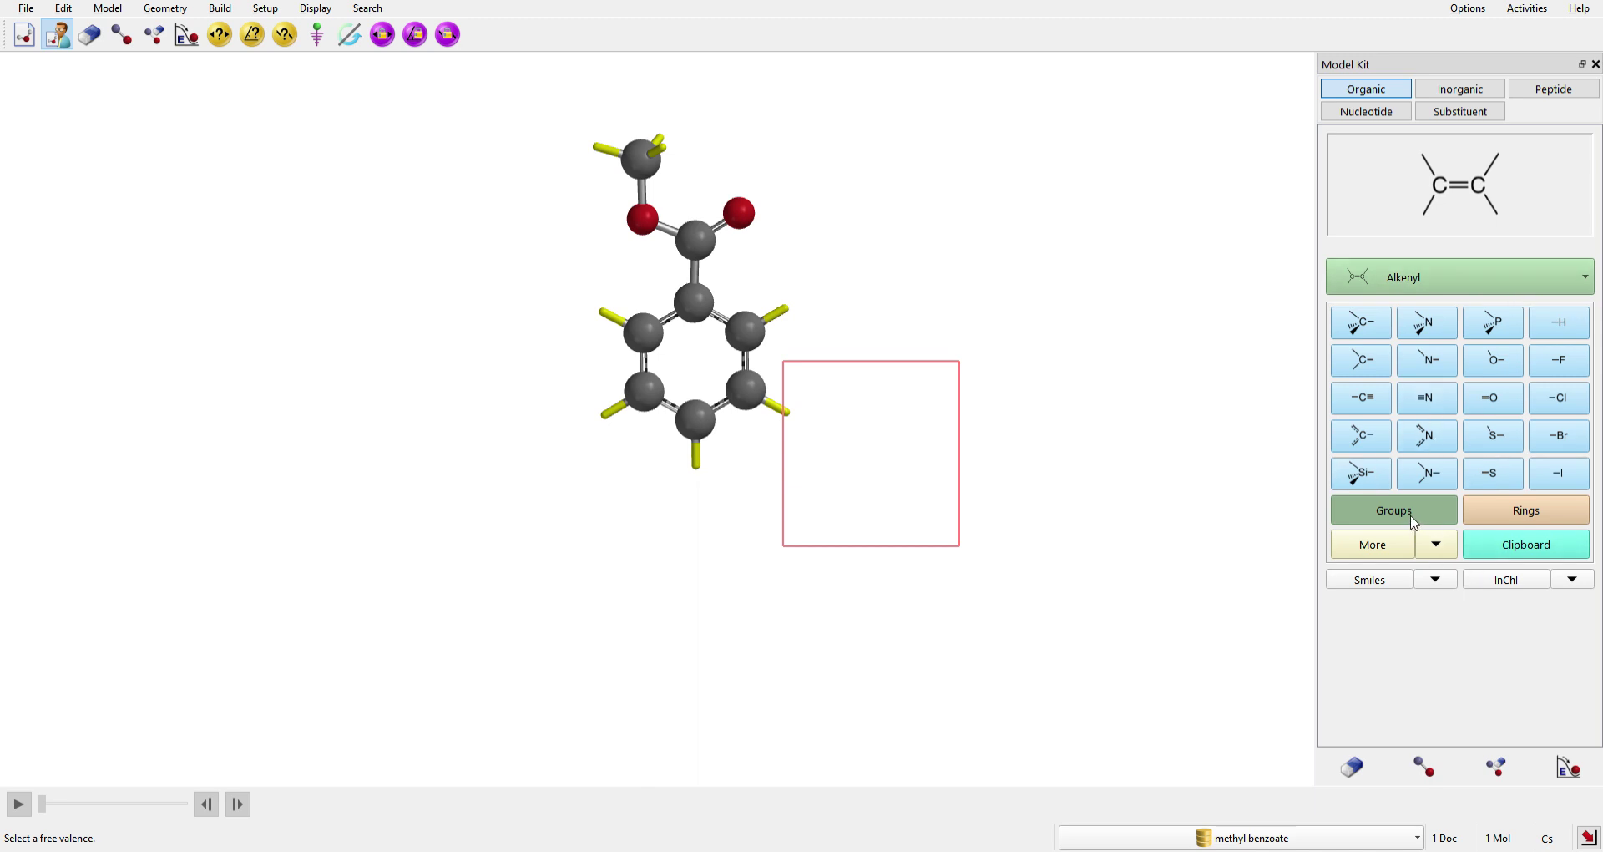
left_click(1369, 401)
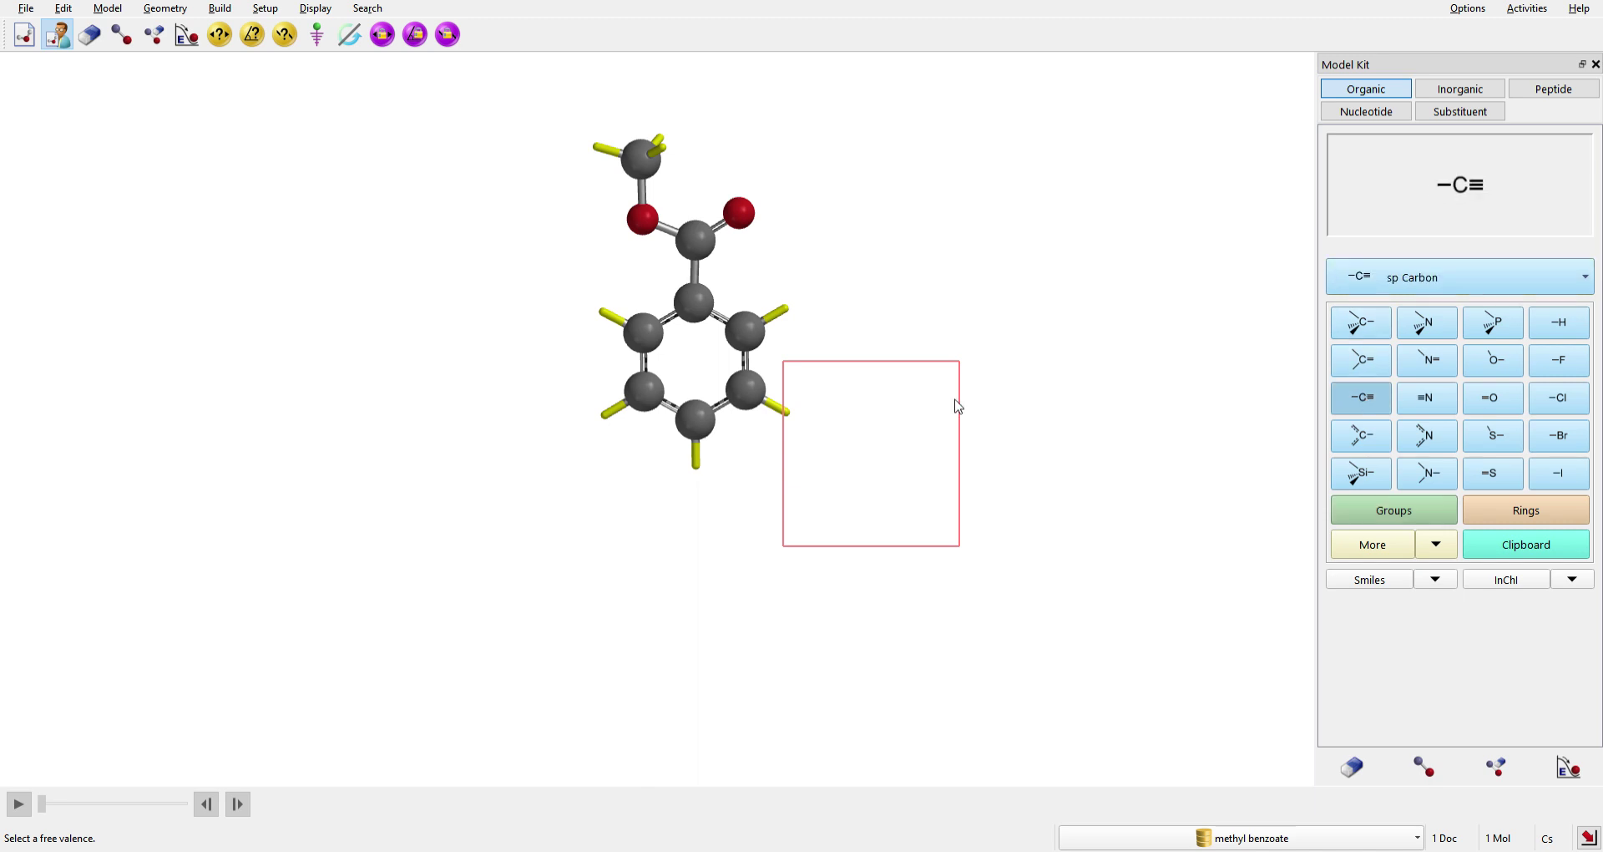
left_click(788, 417)
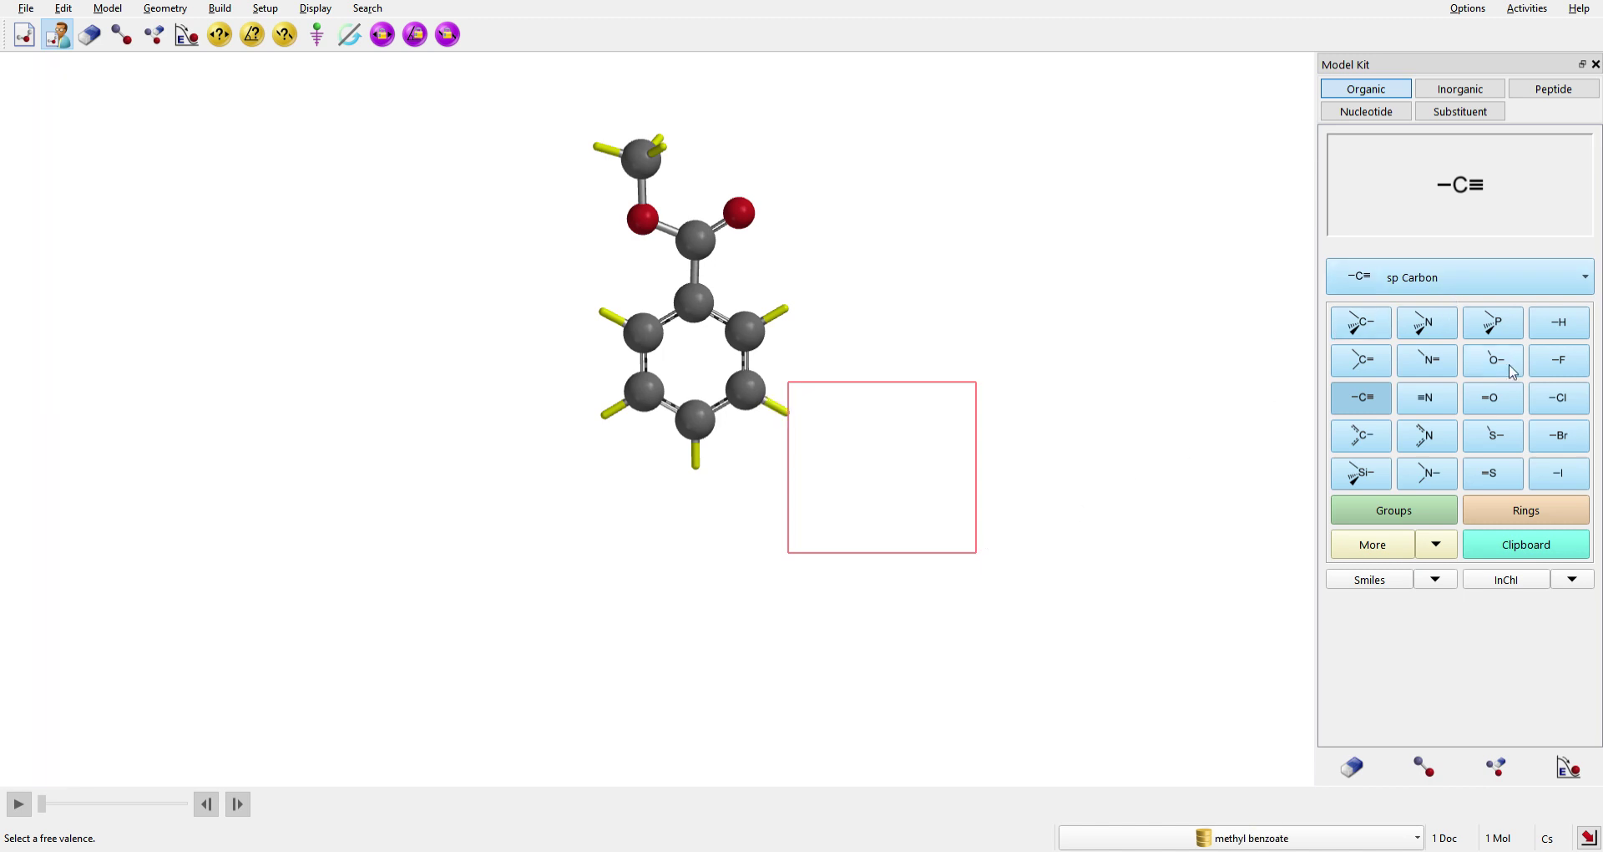
left_click(1420, 512)
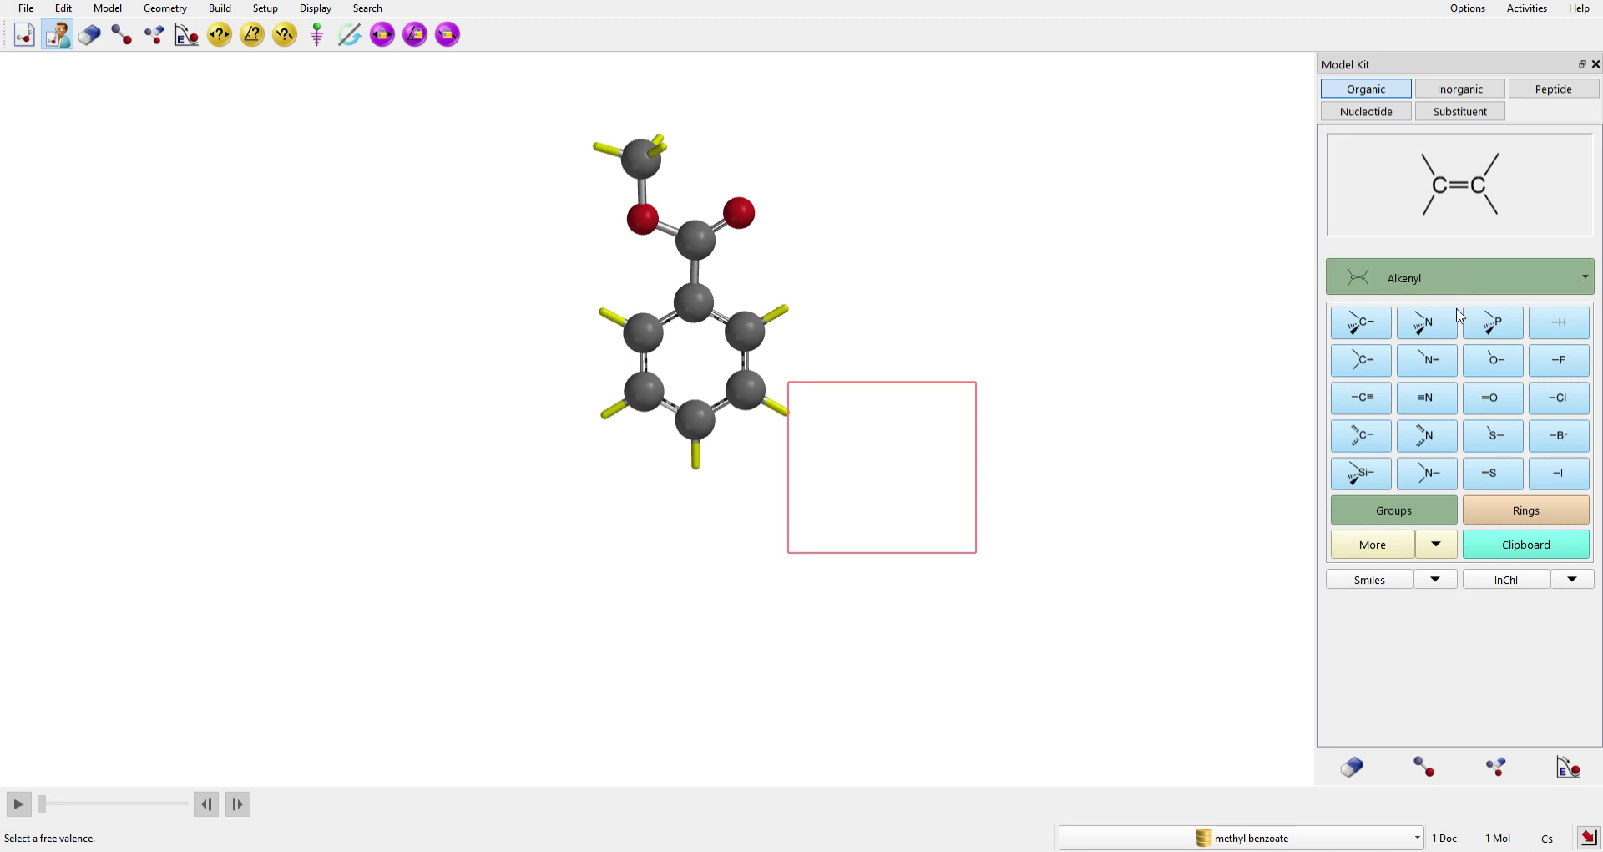
scroll(1460, 315, "down", 1)
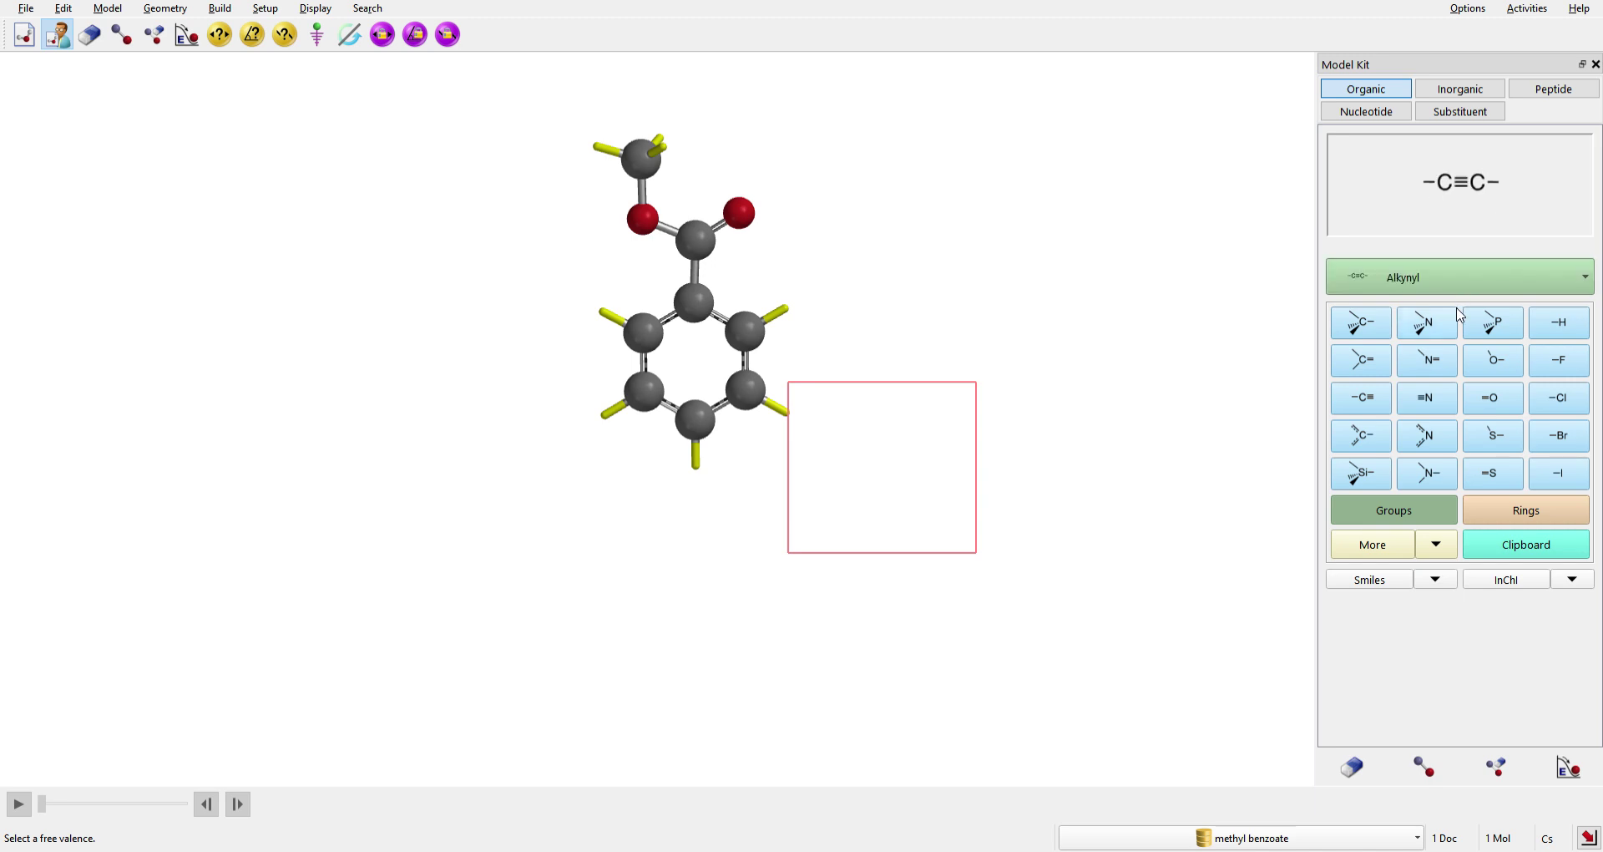
left_click(789, 415)
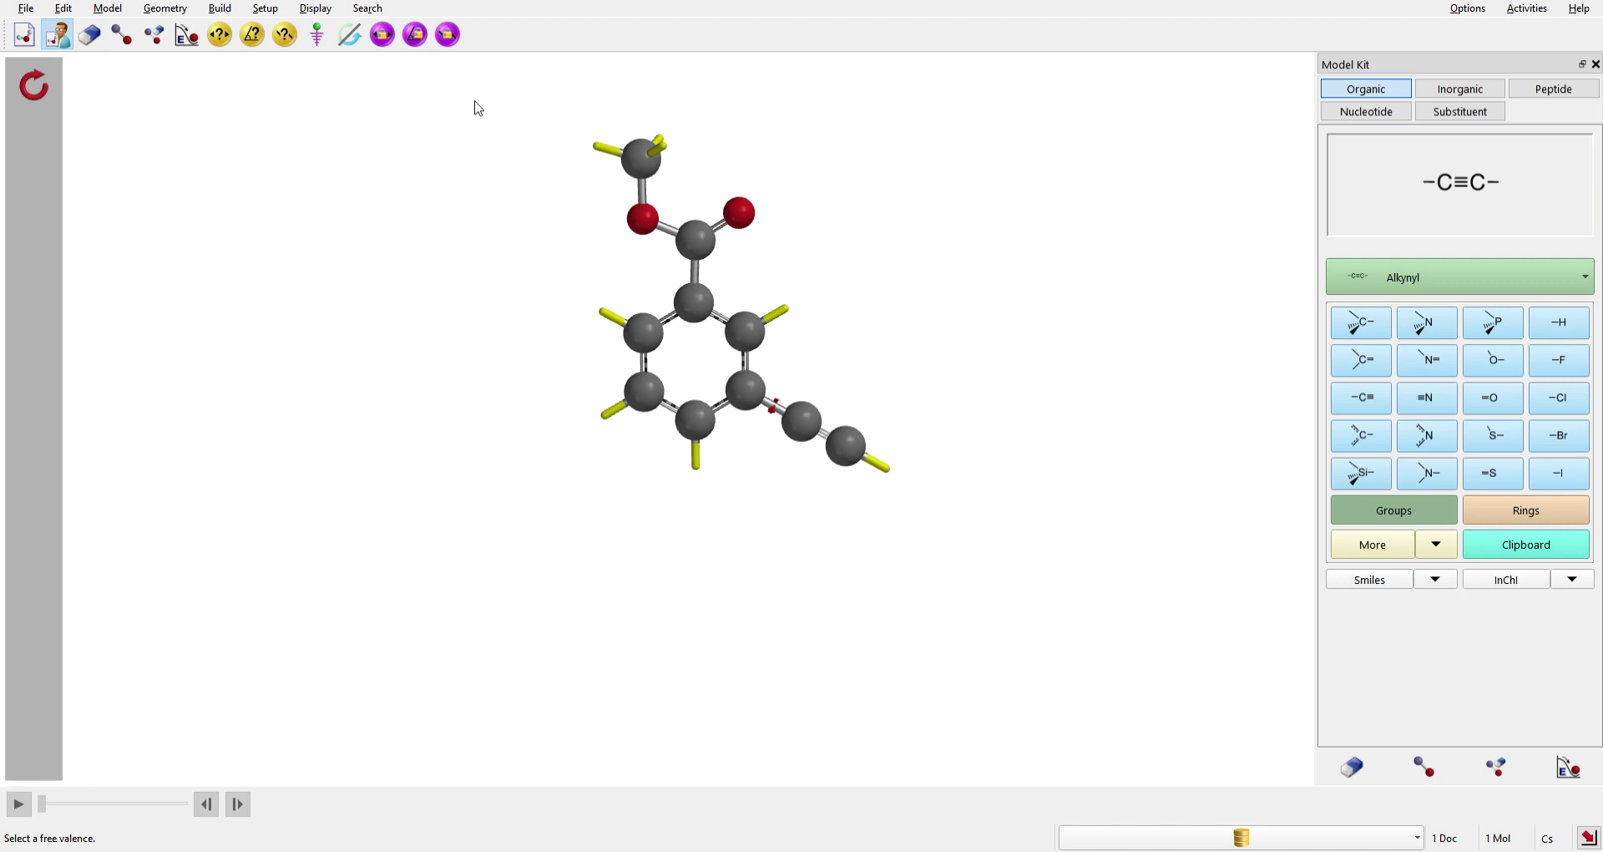
Copy the whole molecule to the clipboard and set the alkyne's terminal free valence as the copied fragment's attachment point.
left_click_drag(478, 101, 984, 535)
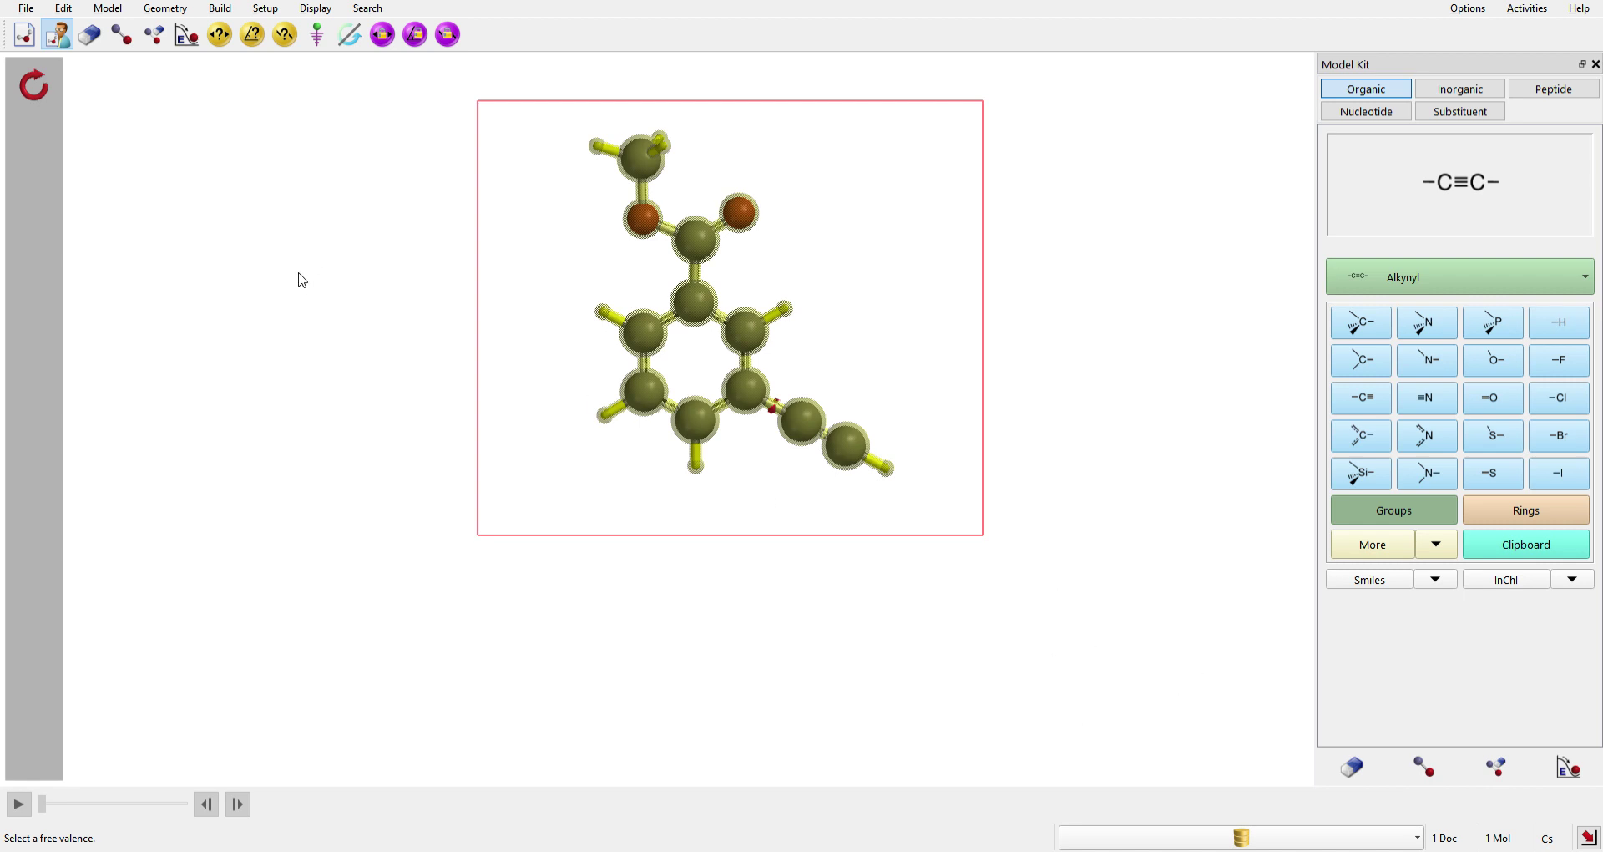
left_click(67, 12)
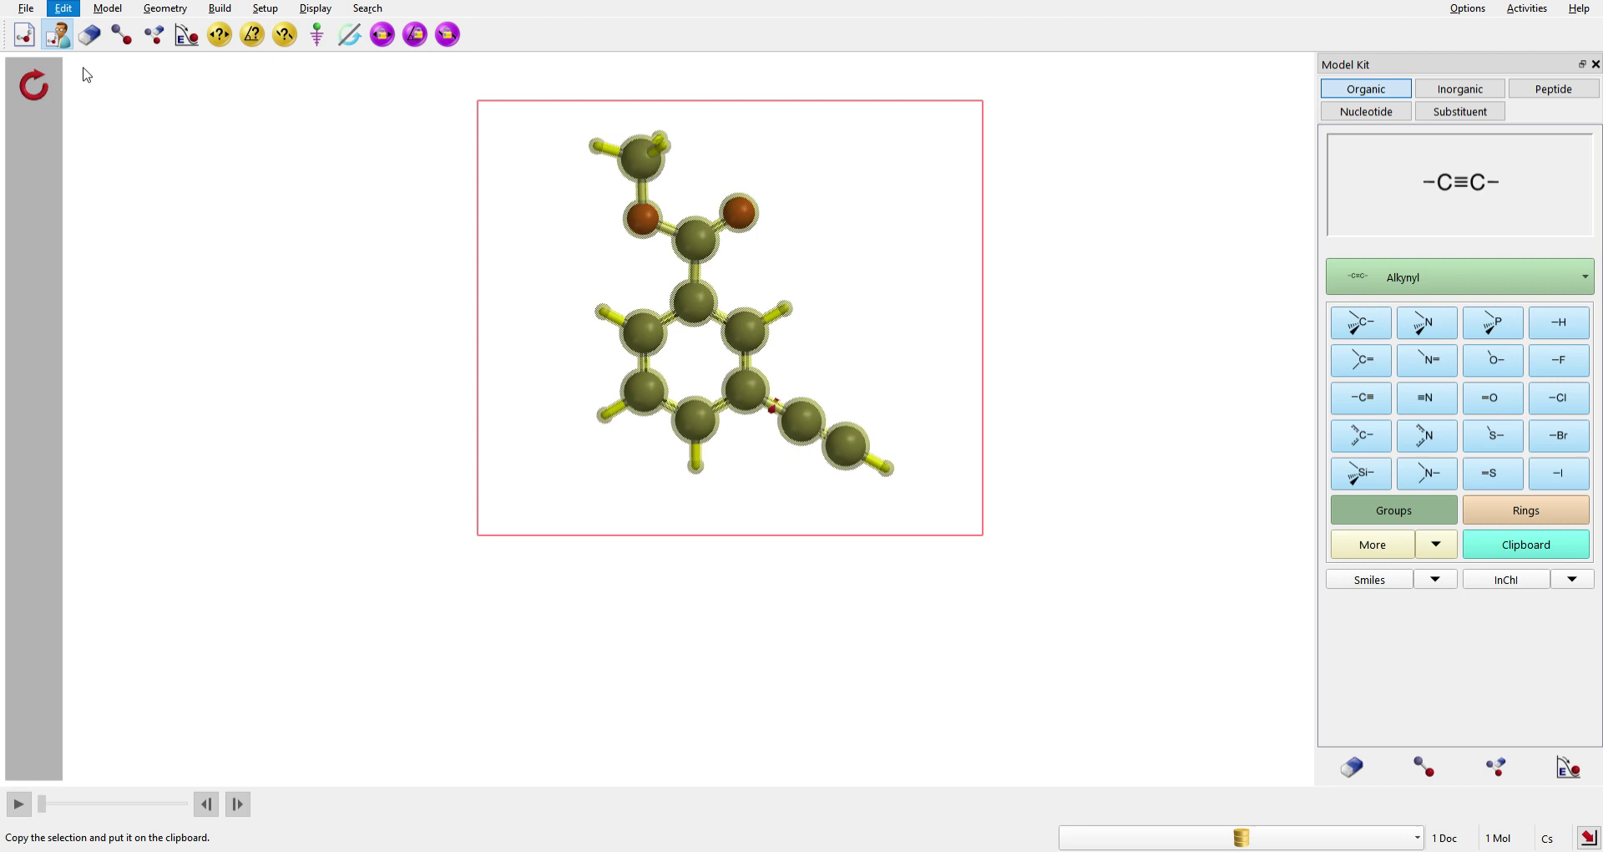
left_click(86, 75)
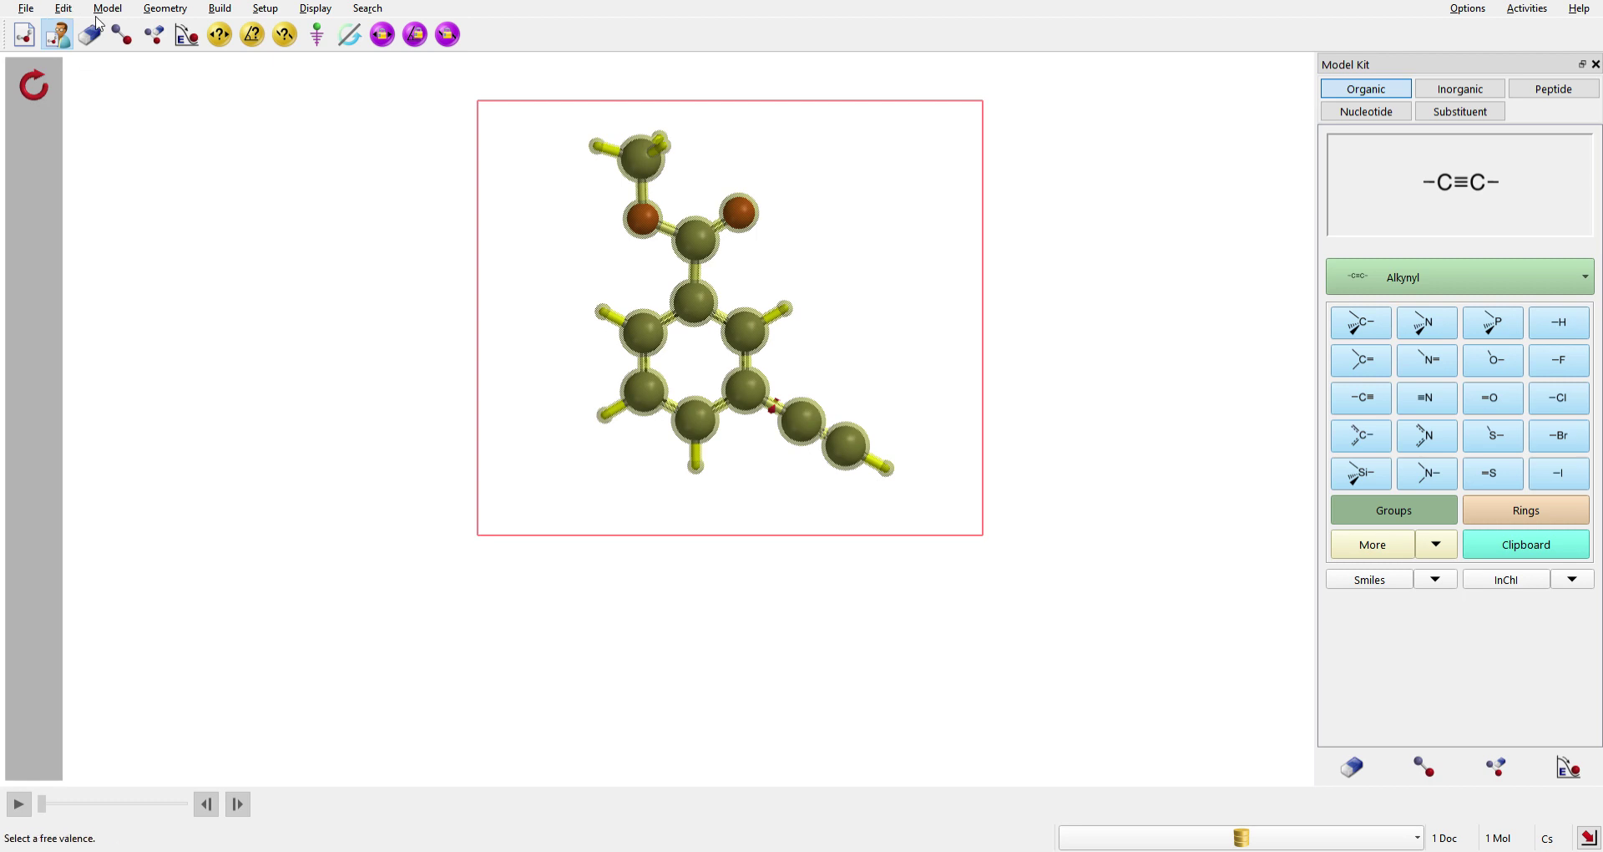
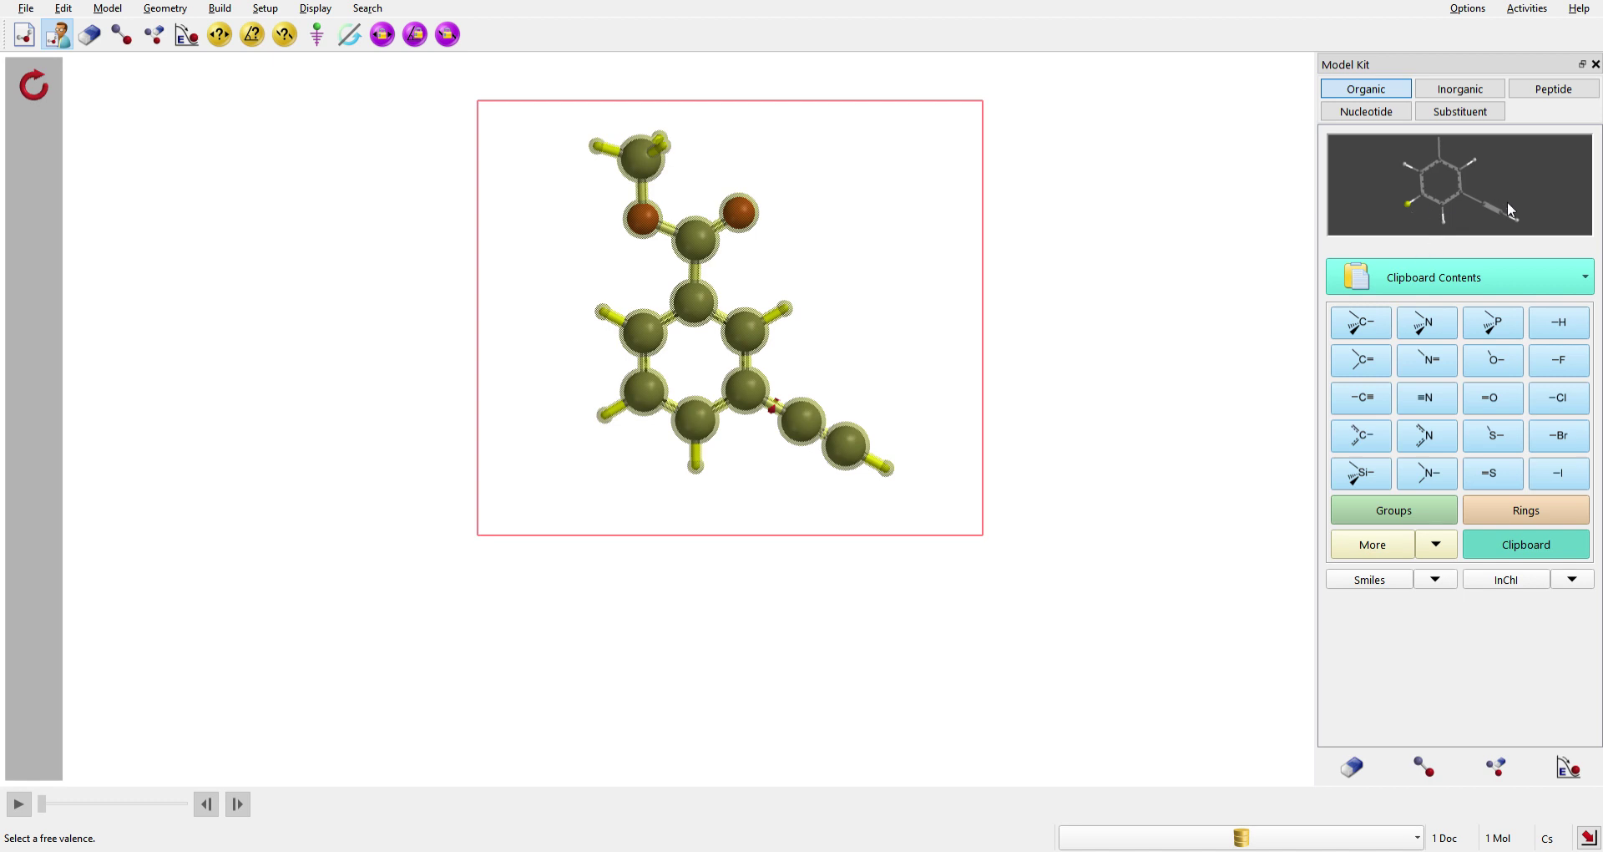
left_click_drag(1465, 193, 1516, 227)
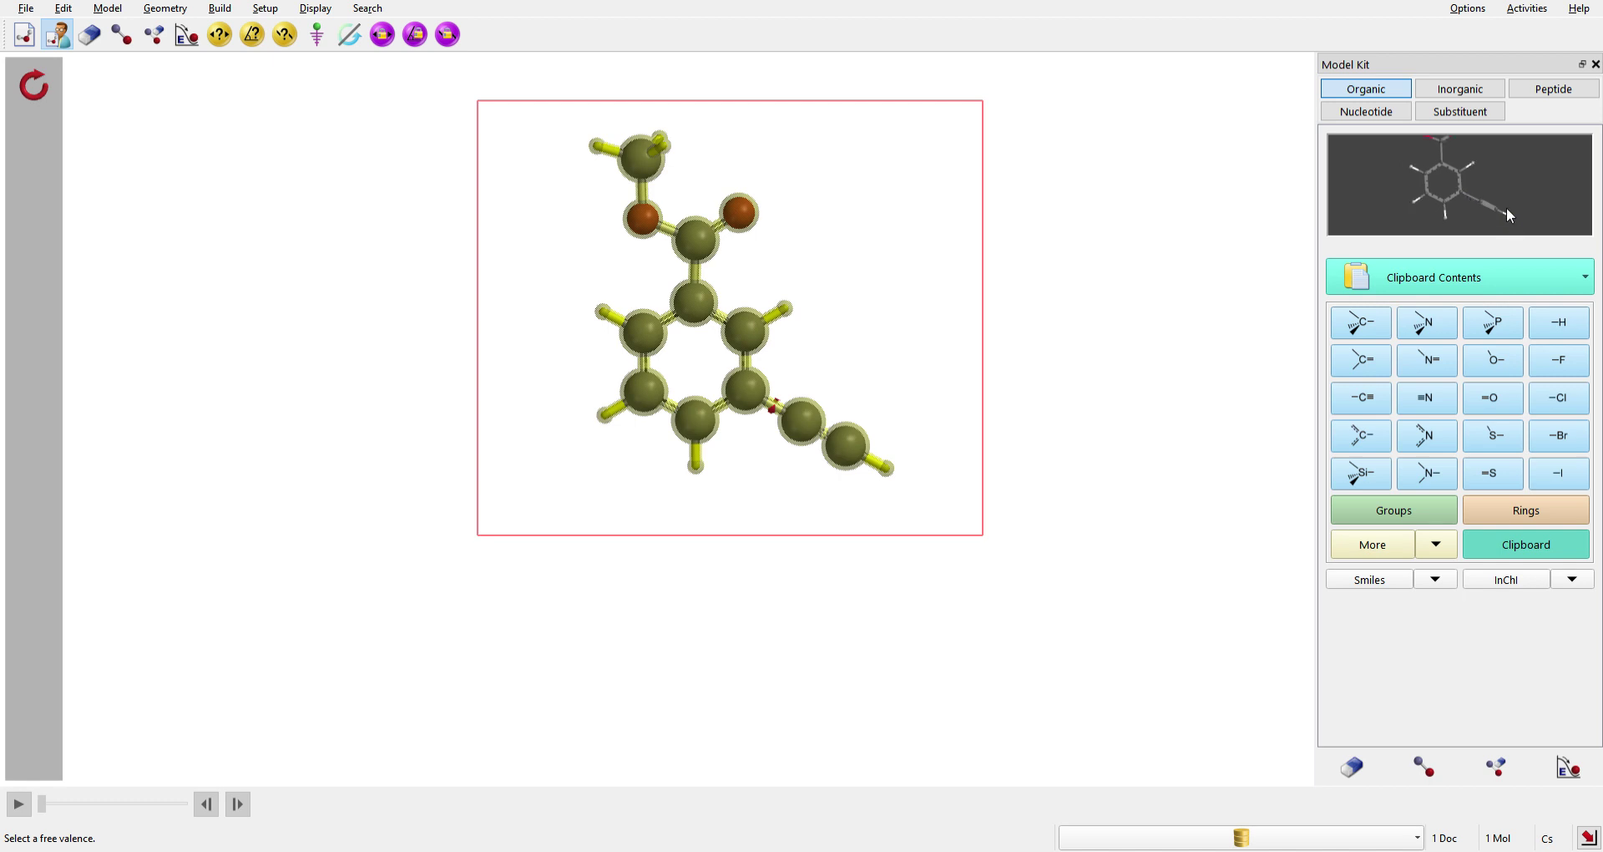
left_click(1508, 214)
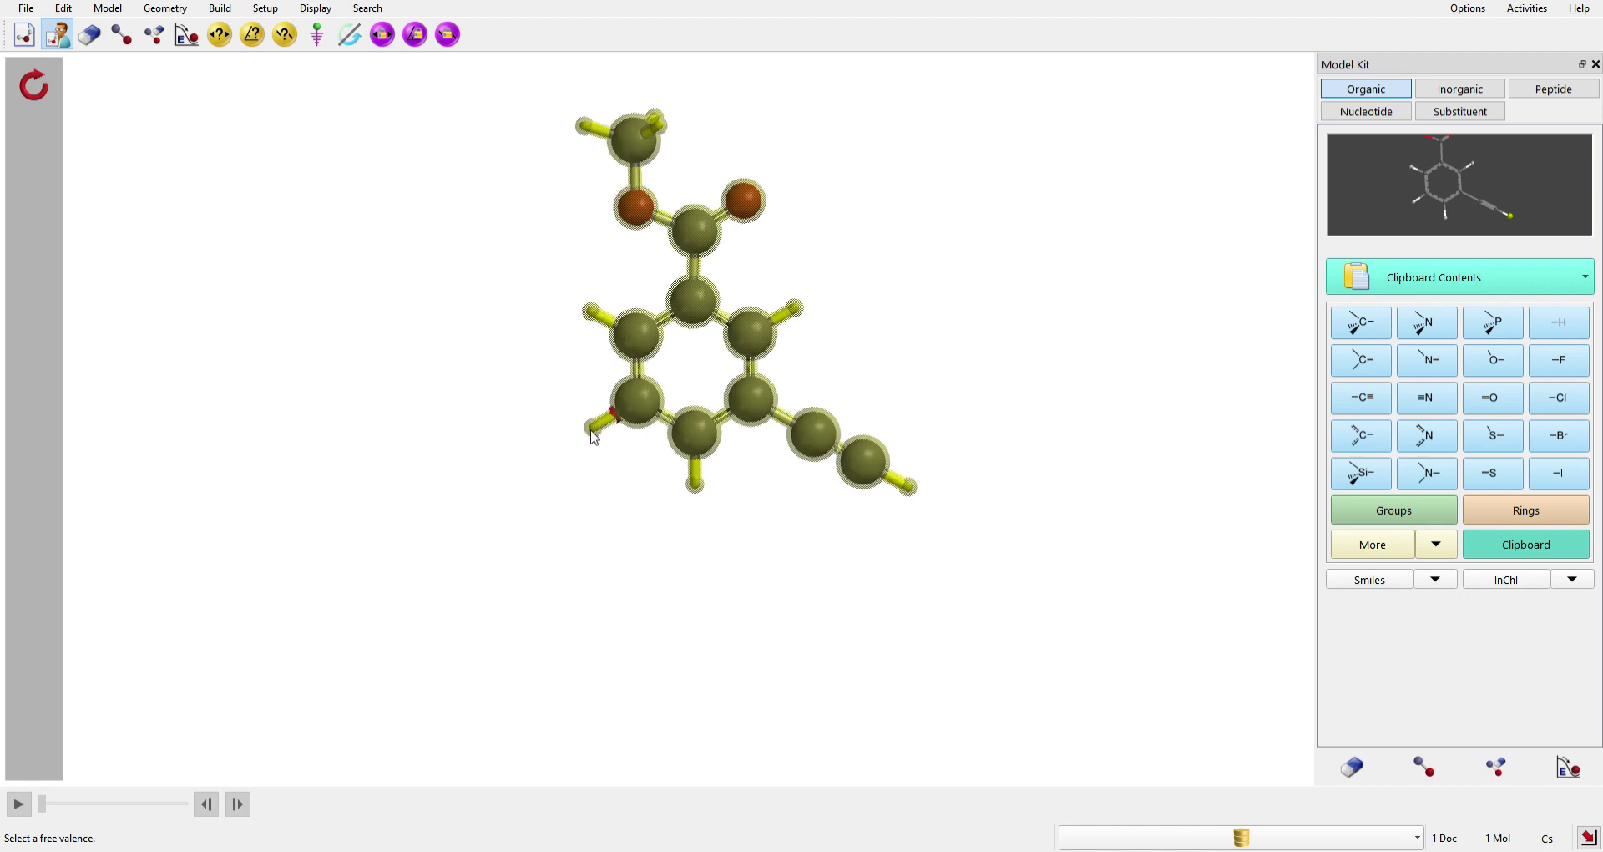
Attach five copies of the clipboard fragment one after another at the rings' meta free valences, curving the chain into an open six-ring loop.
left_click(605, 415)
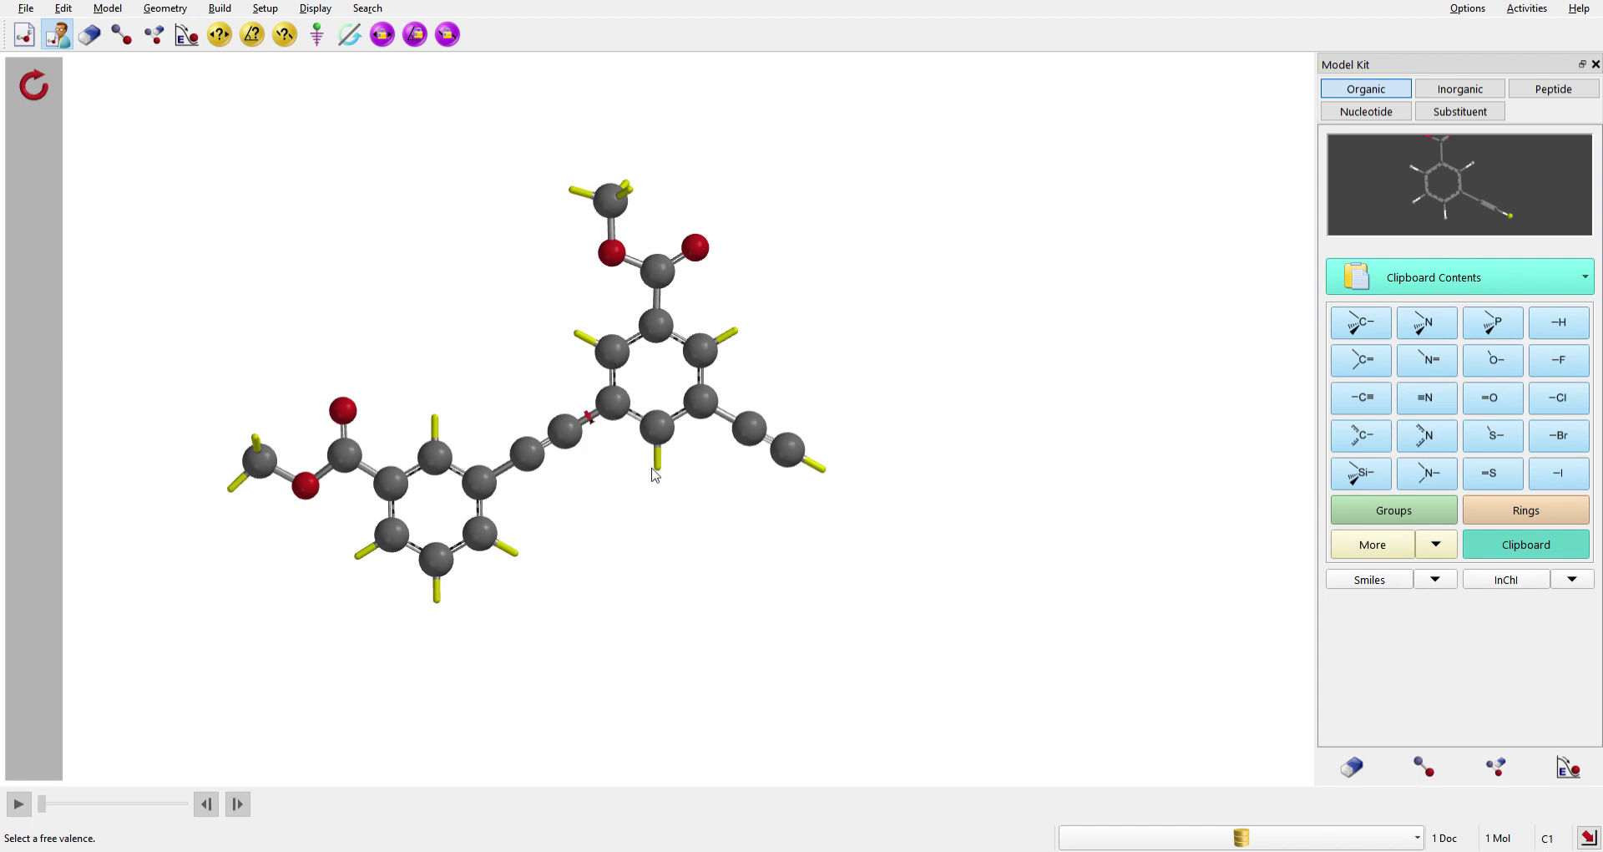
right_click_drag(784, 536, 887, 458)
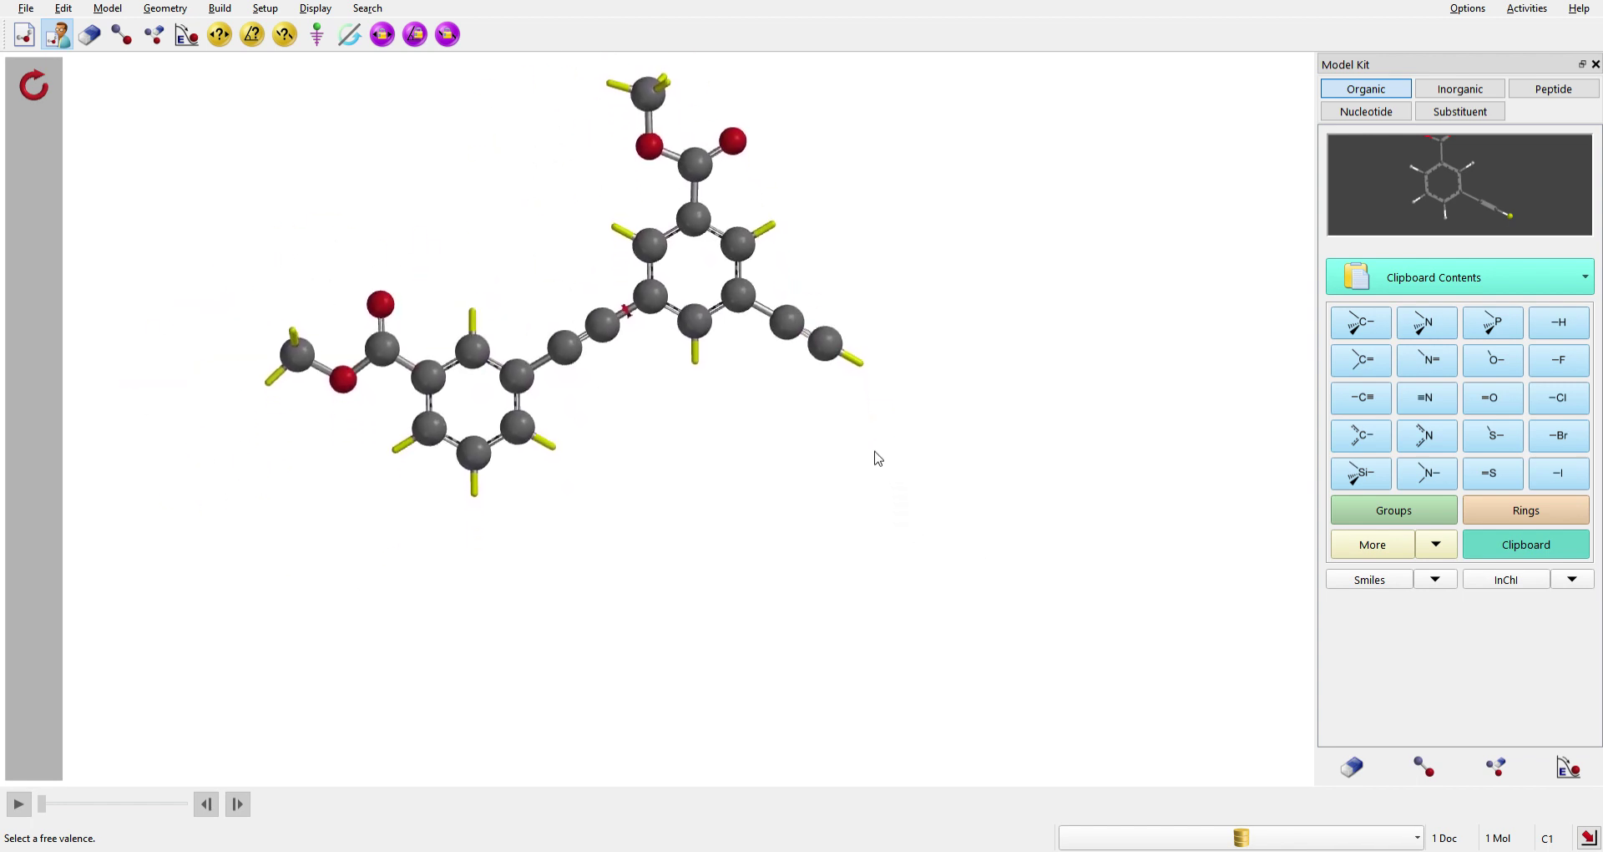
scroll(879, 458, "down", 3)
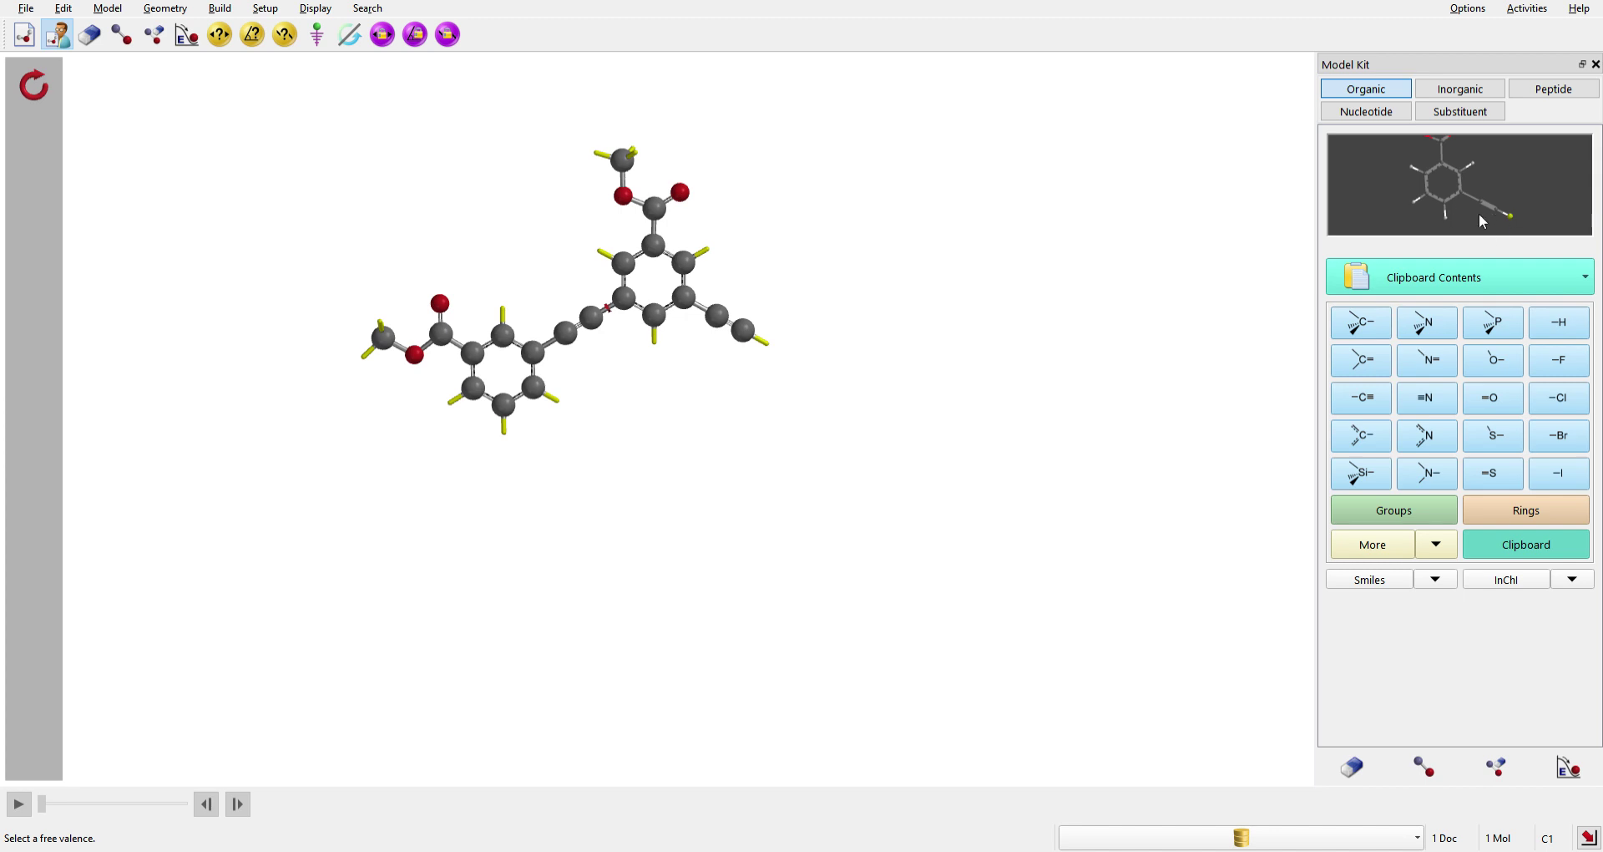
left_click(505, 434)
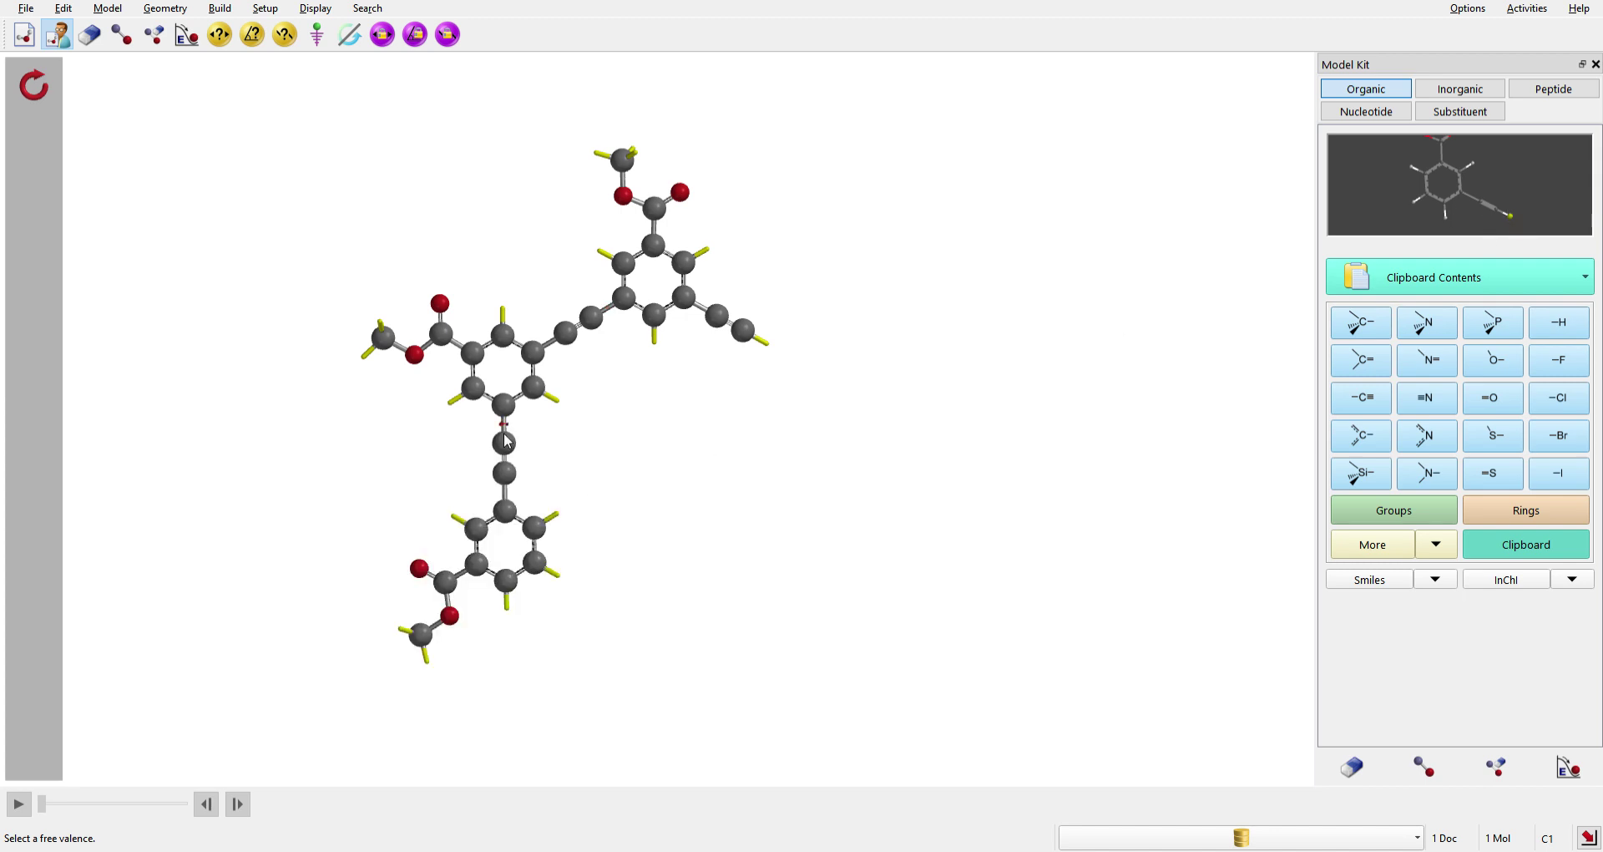
left_click(563, 582)
left_click(701, 598)
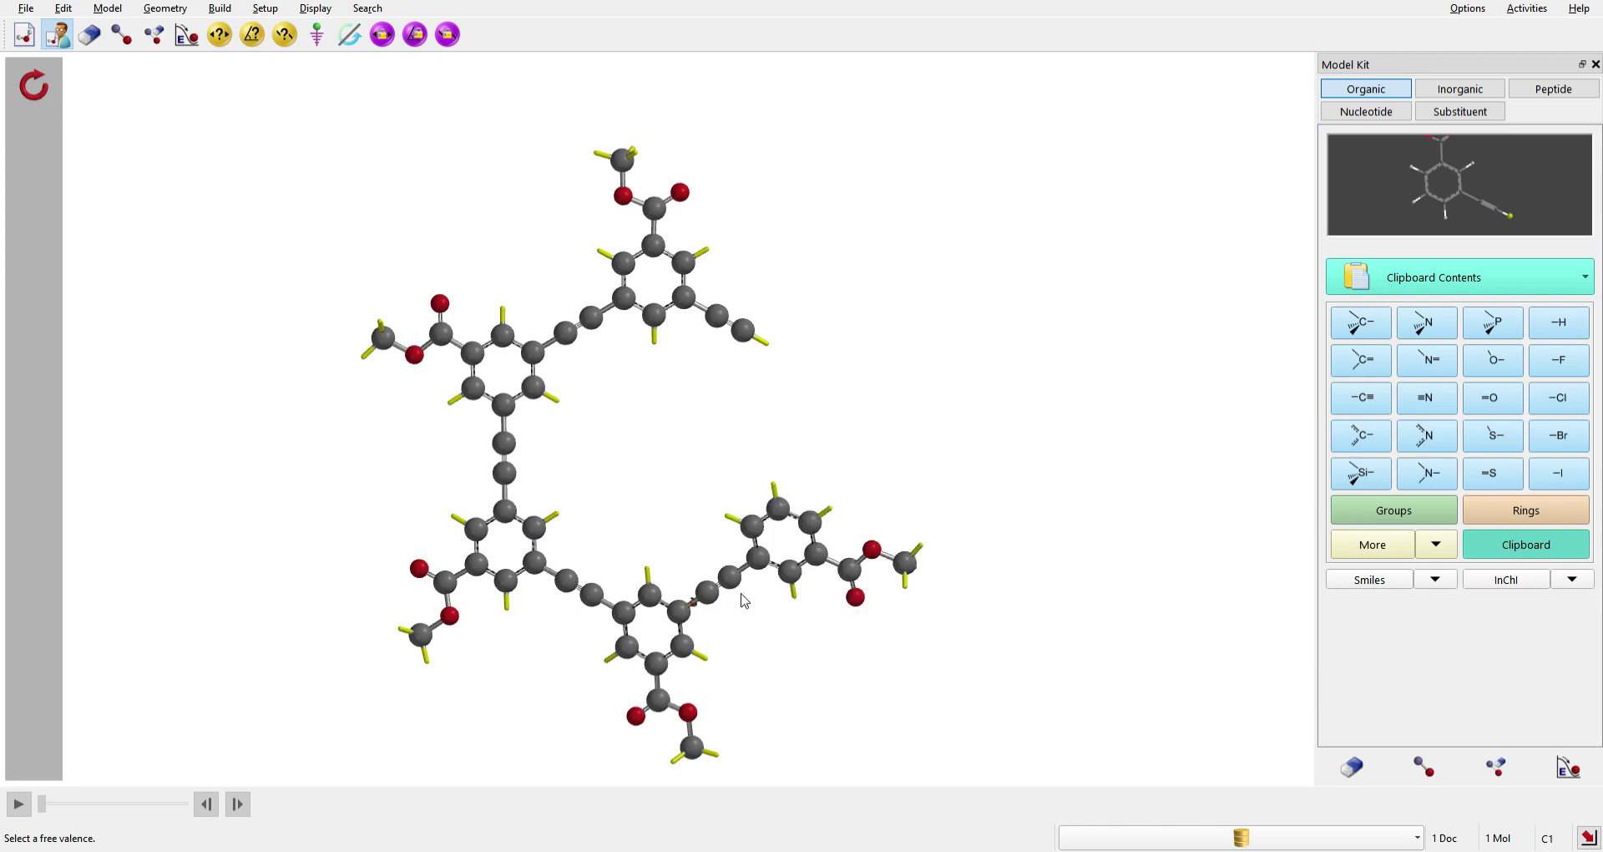
left_click(774, 489)
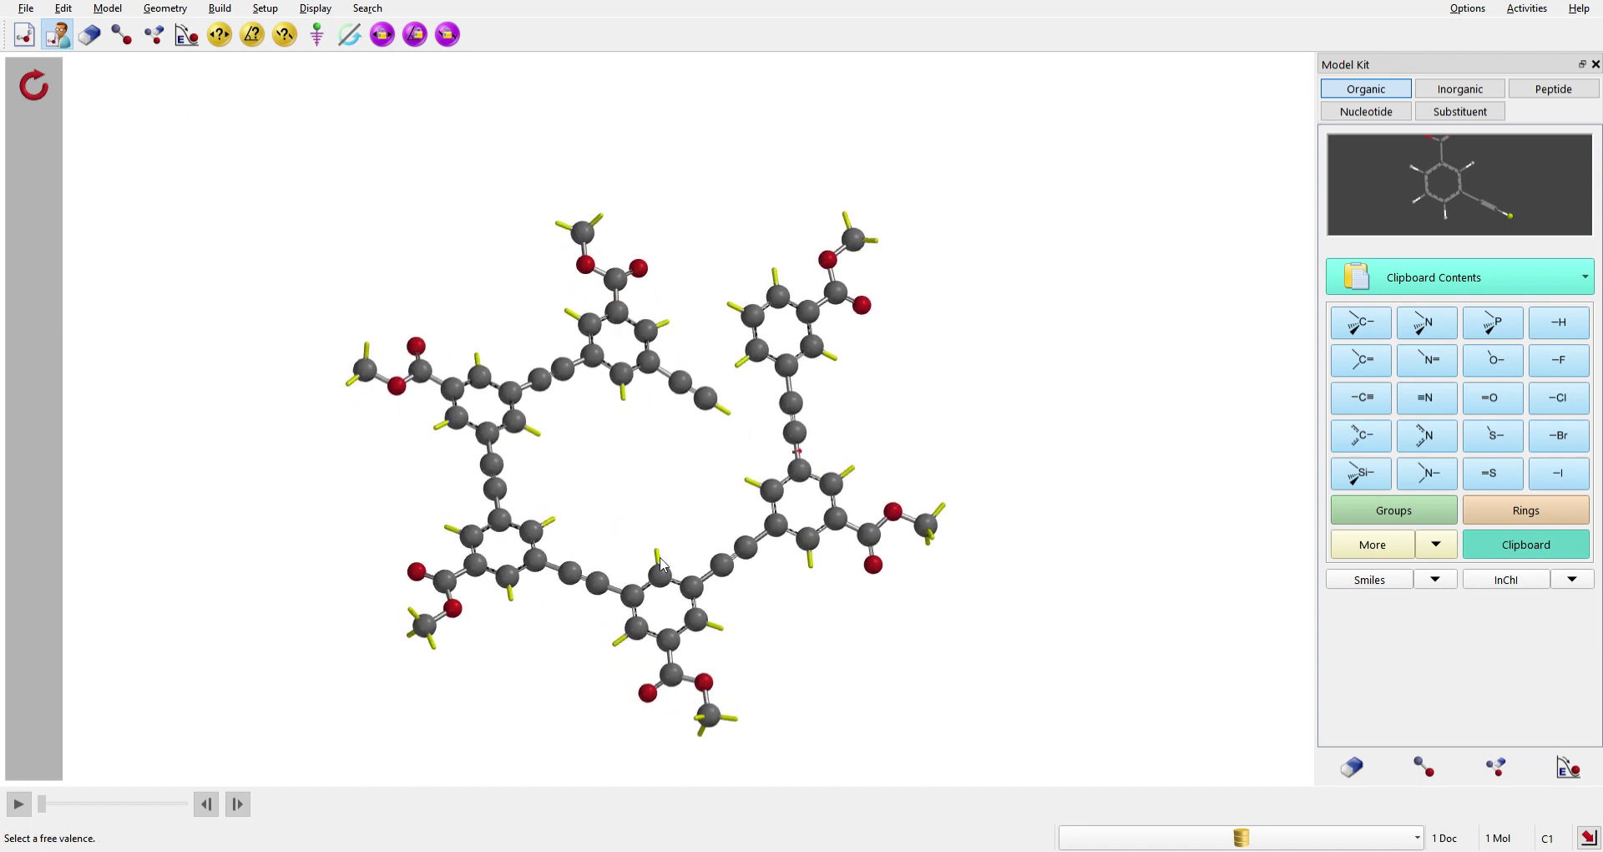
Select the bond joining the third ring to its next alkyne link and examine the loop's twist and open ends from several sides.
left_click(553, 570)
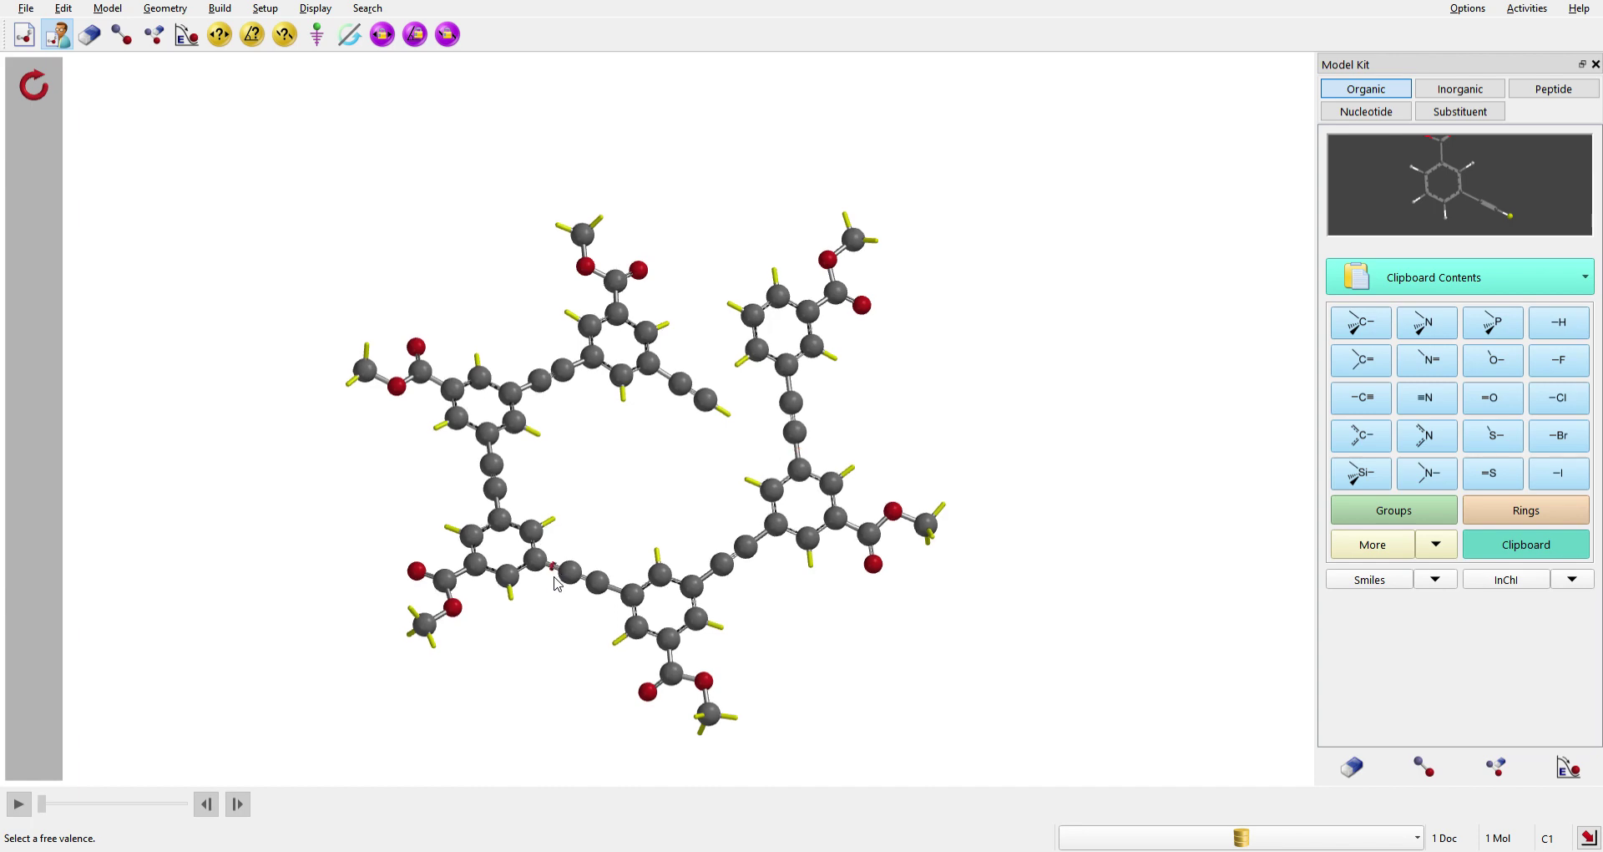
scroll(558, 583, "up", 5)
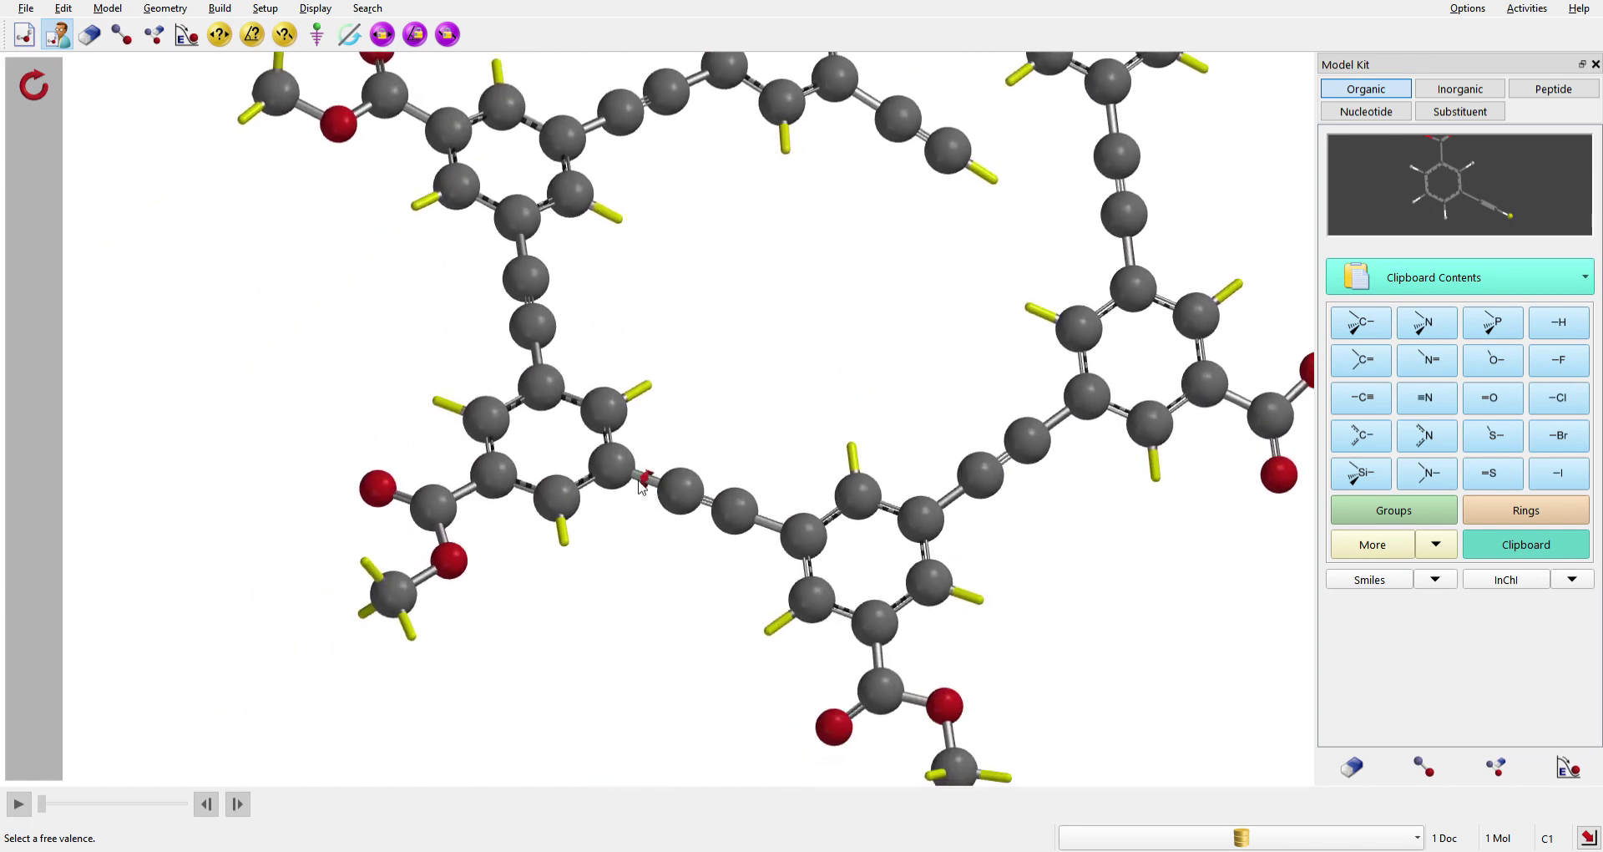
scroll(587, 583, "up", 2)
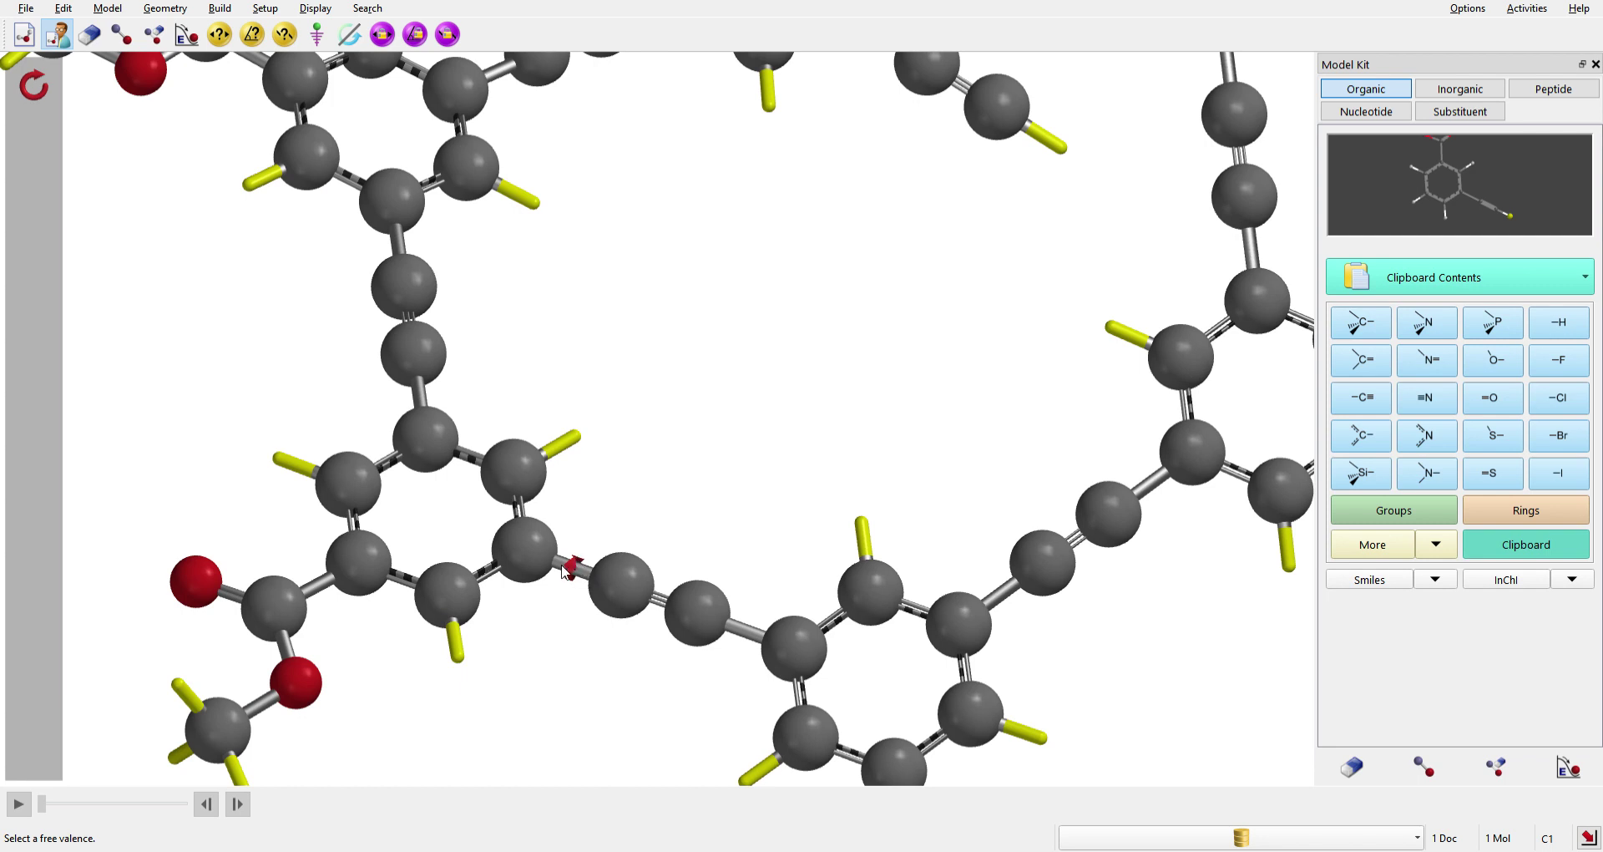
scroll(585, 577, "down", 3)
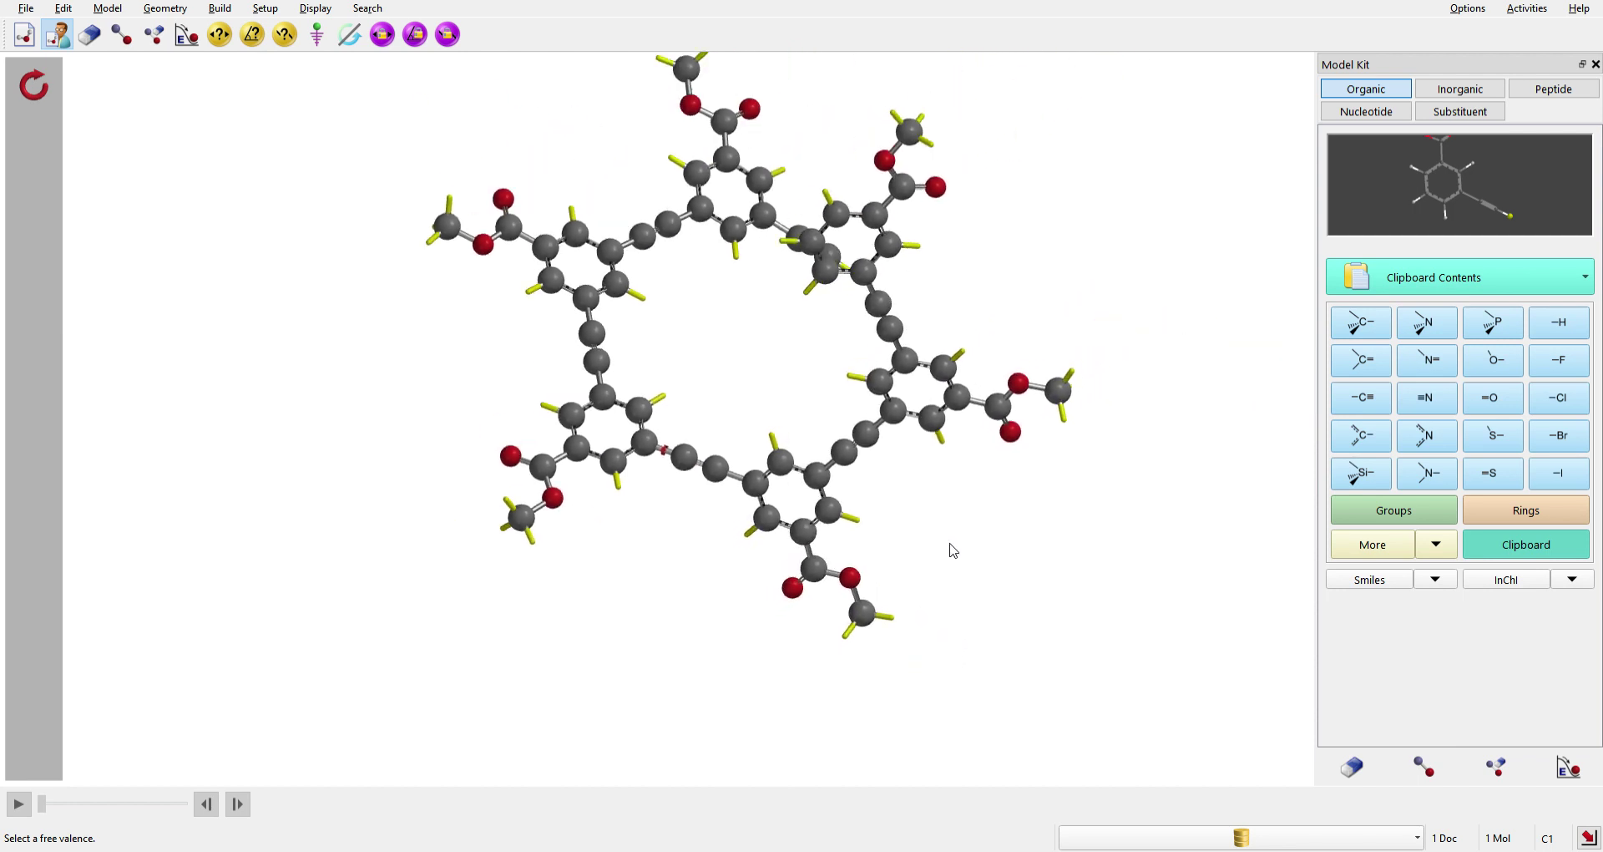
left_click_drag(953, 548, 841, 481)
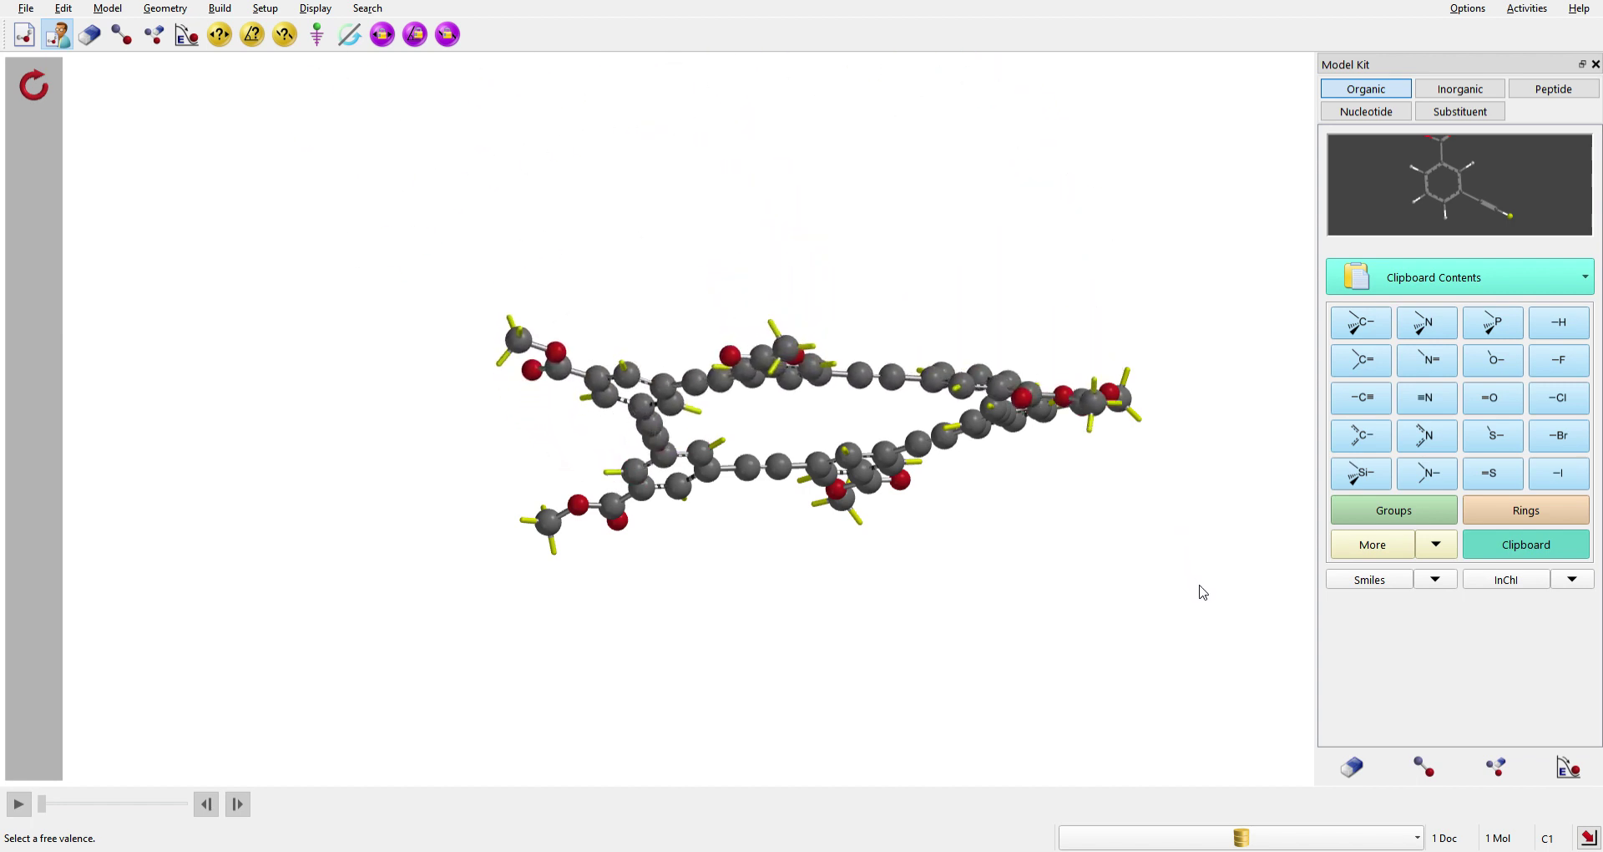
left_click_drag(1202, 592, 1056, 669)
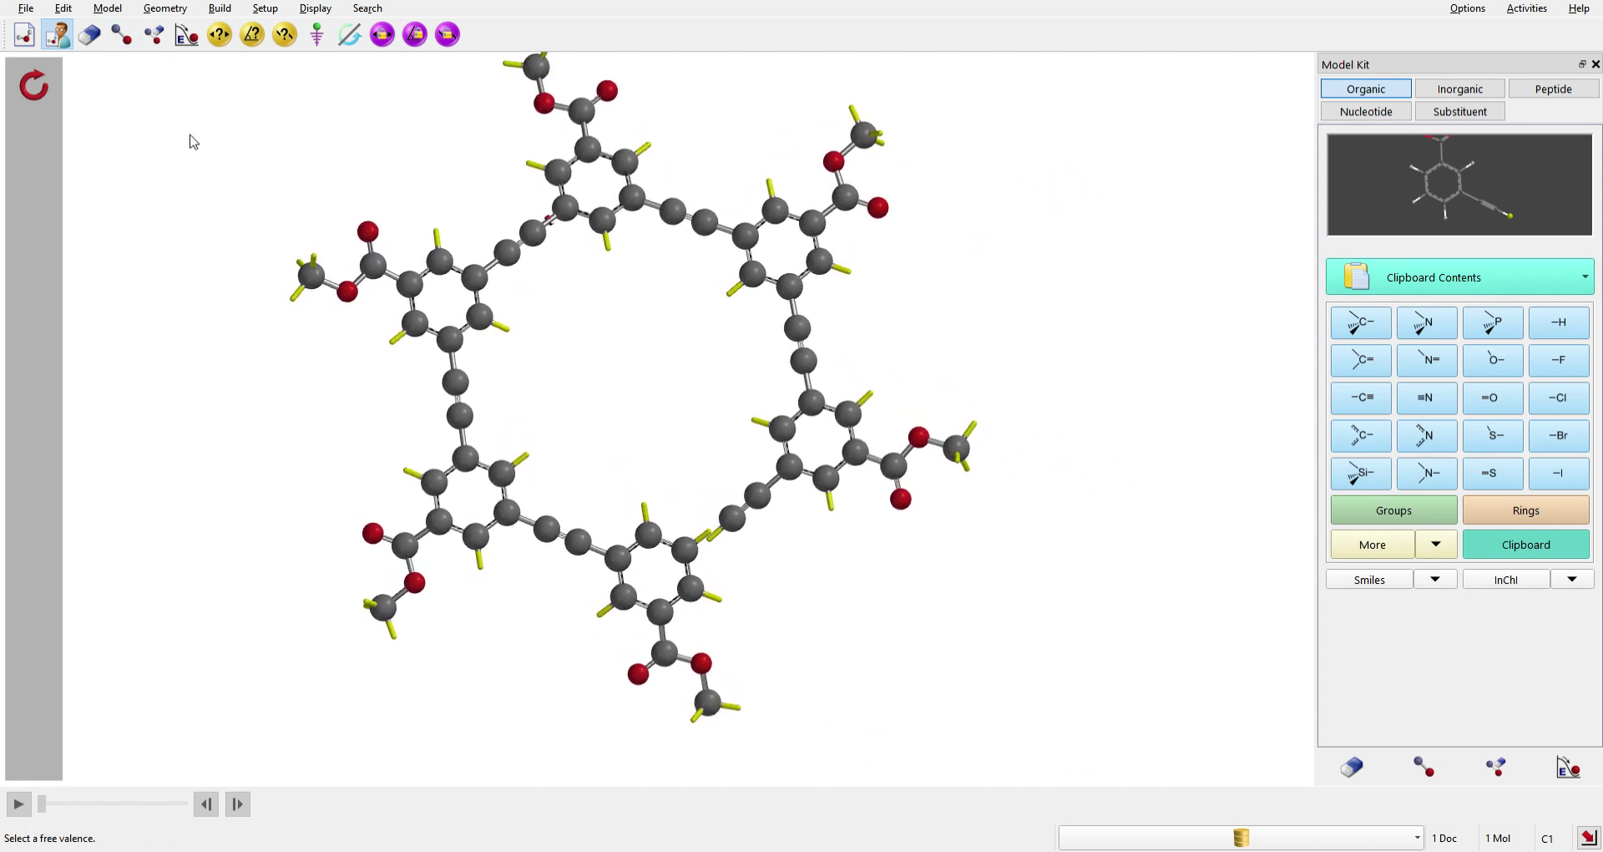
Close the six-ring loop with a bond between the last ring's facing meta free valence and the terminal alkyne's free valence.
left_click(121, 34)
left_click_drag(779, 522, 624, 449)
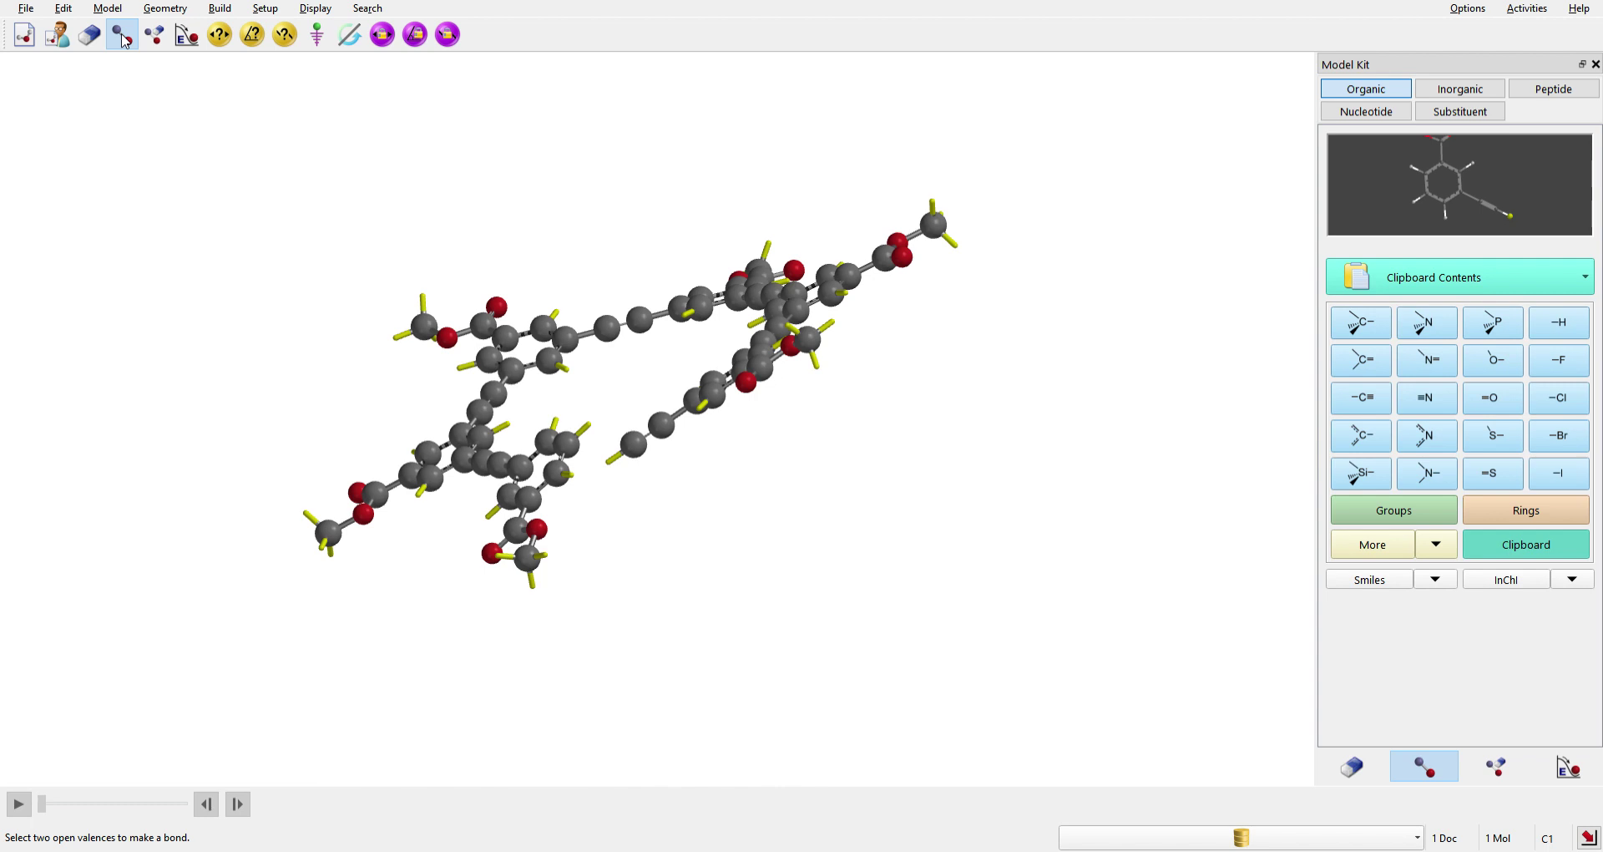
left_click(589, 427)
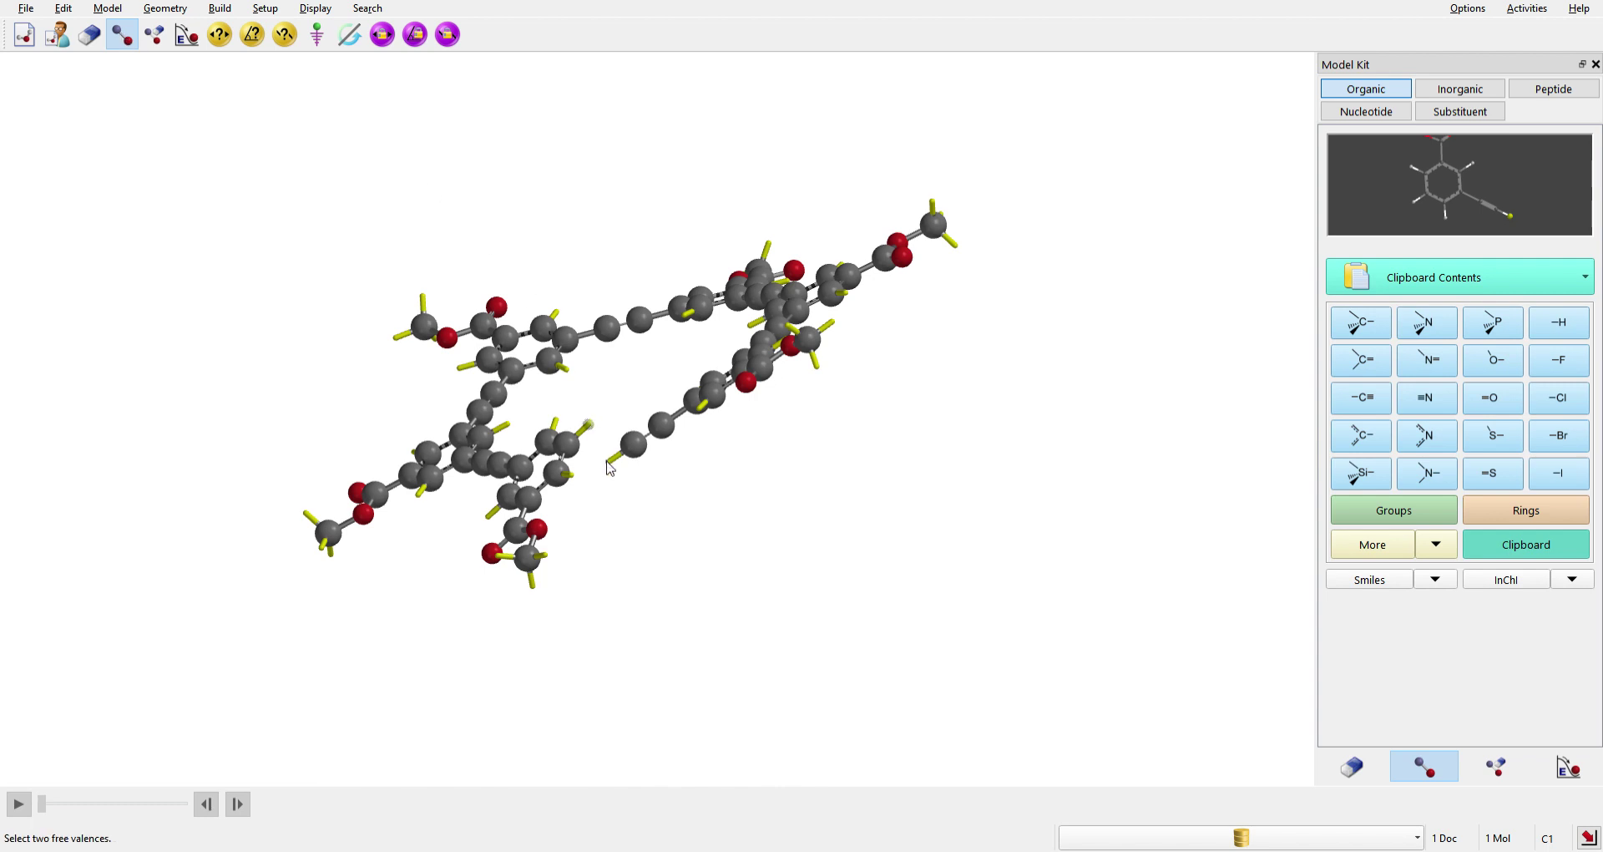
left_click(611, 466)
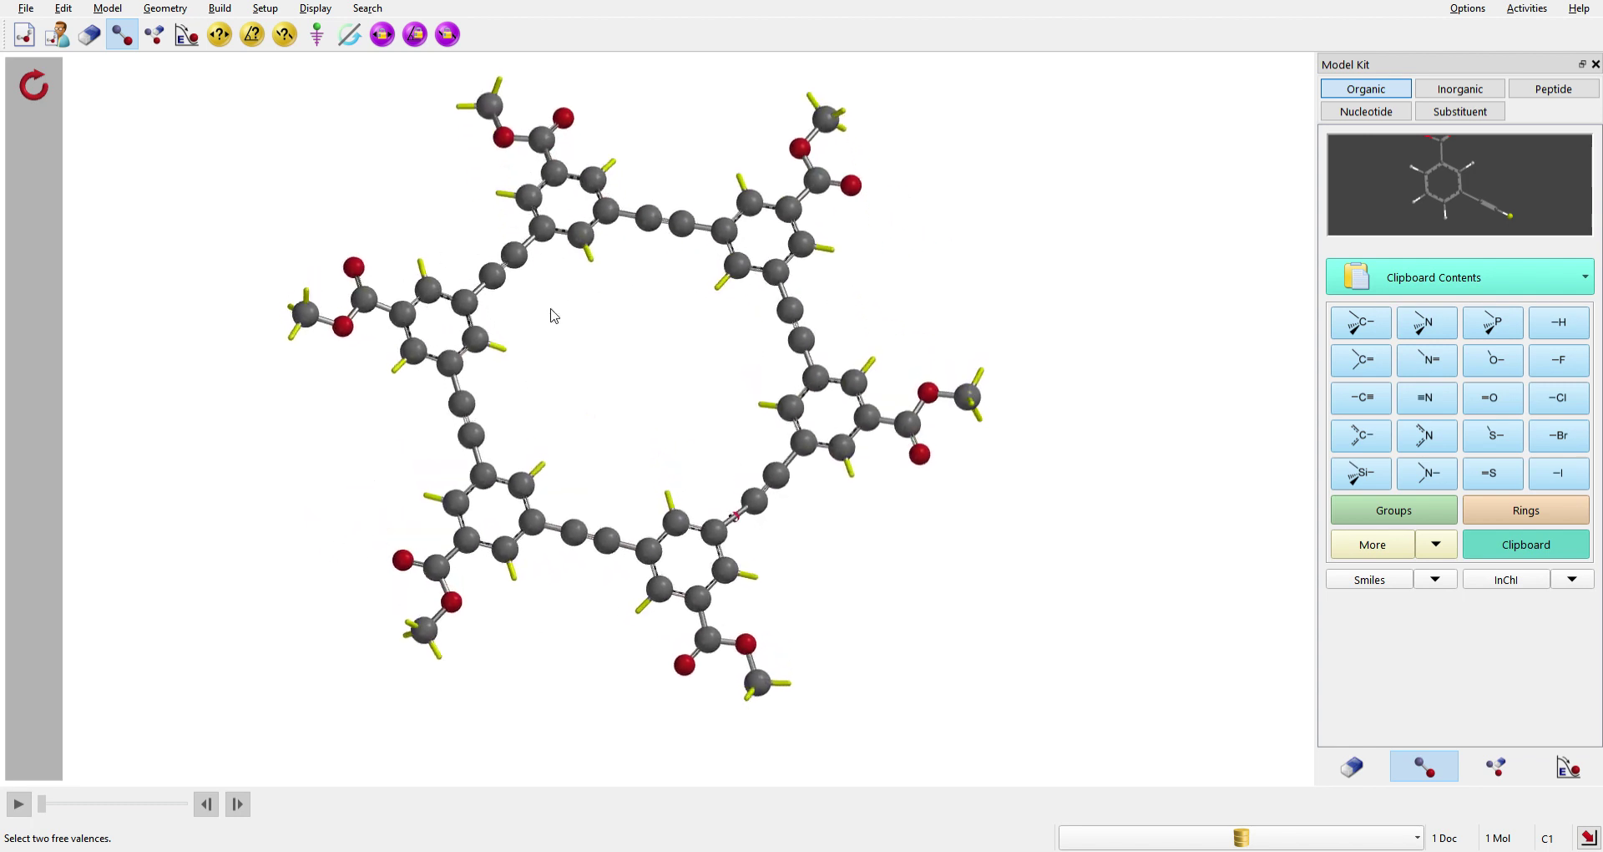
Run energy minimization on the closed macrocycle to relax its geometry.
left_click_drag(687, 458, 250, 96)
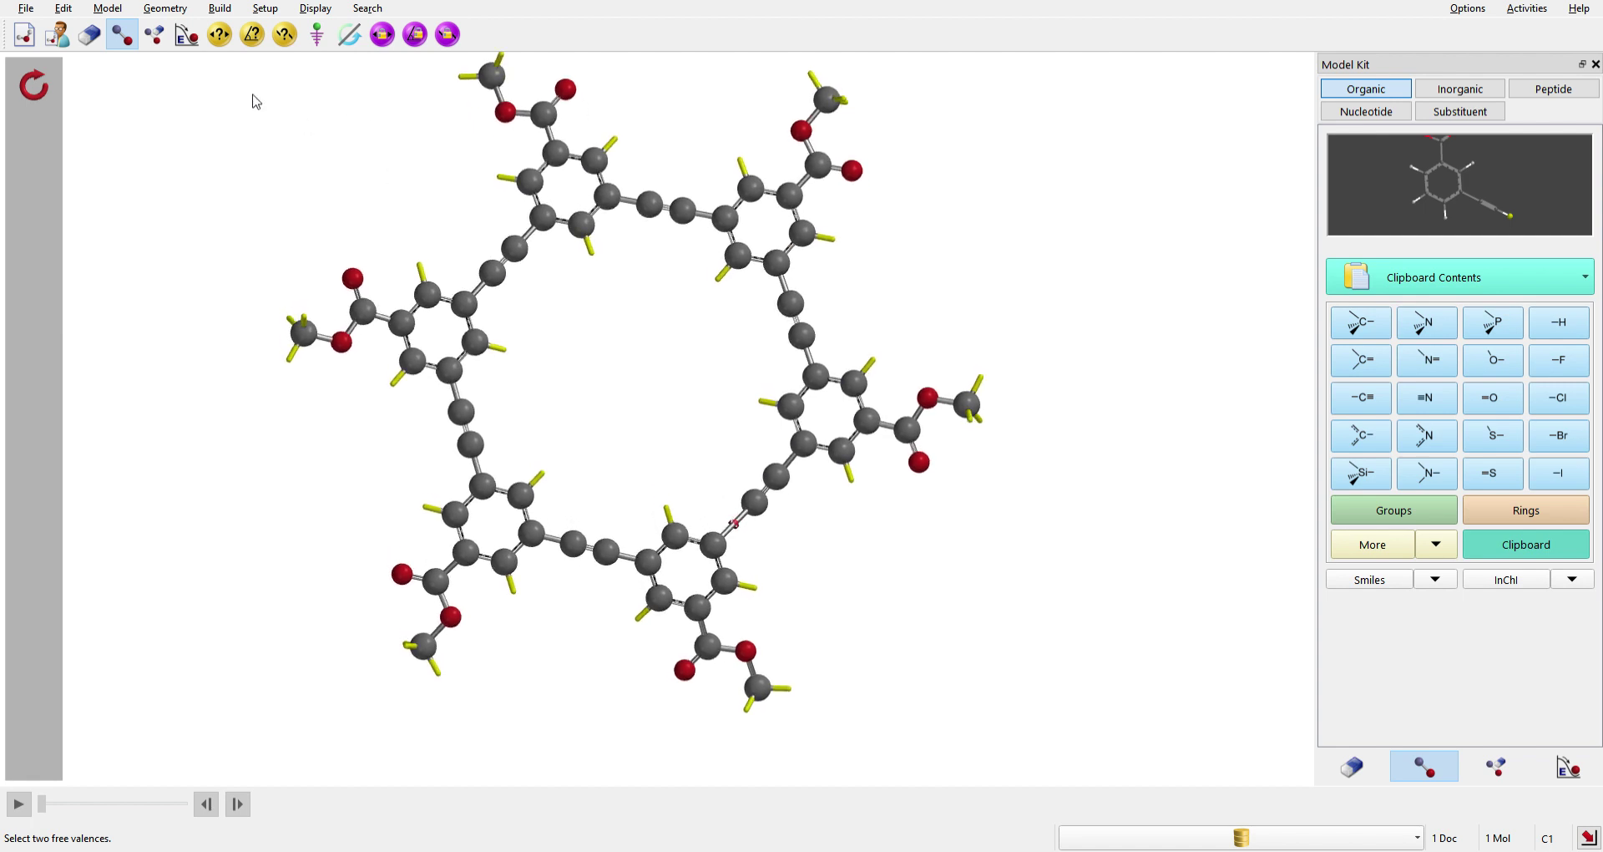
left_click(189, 38)
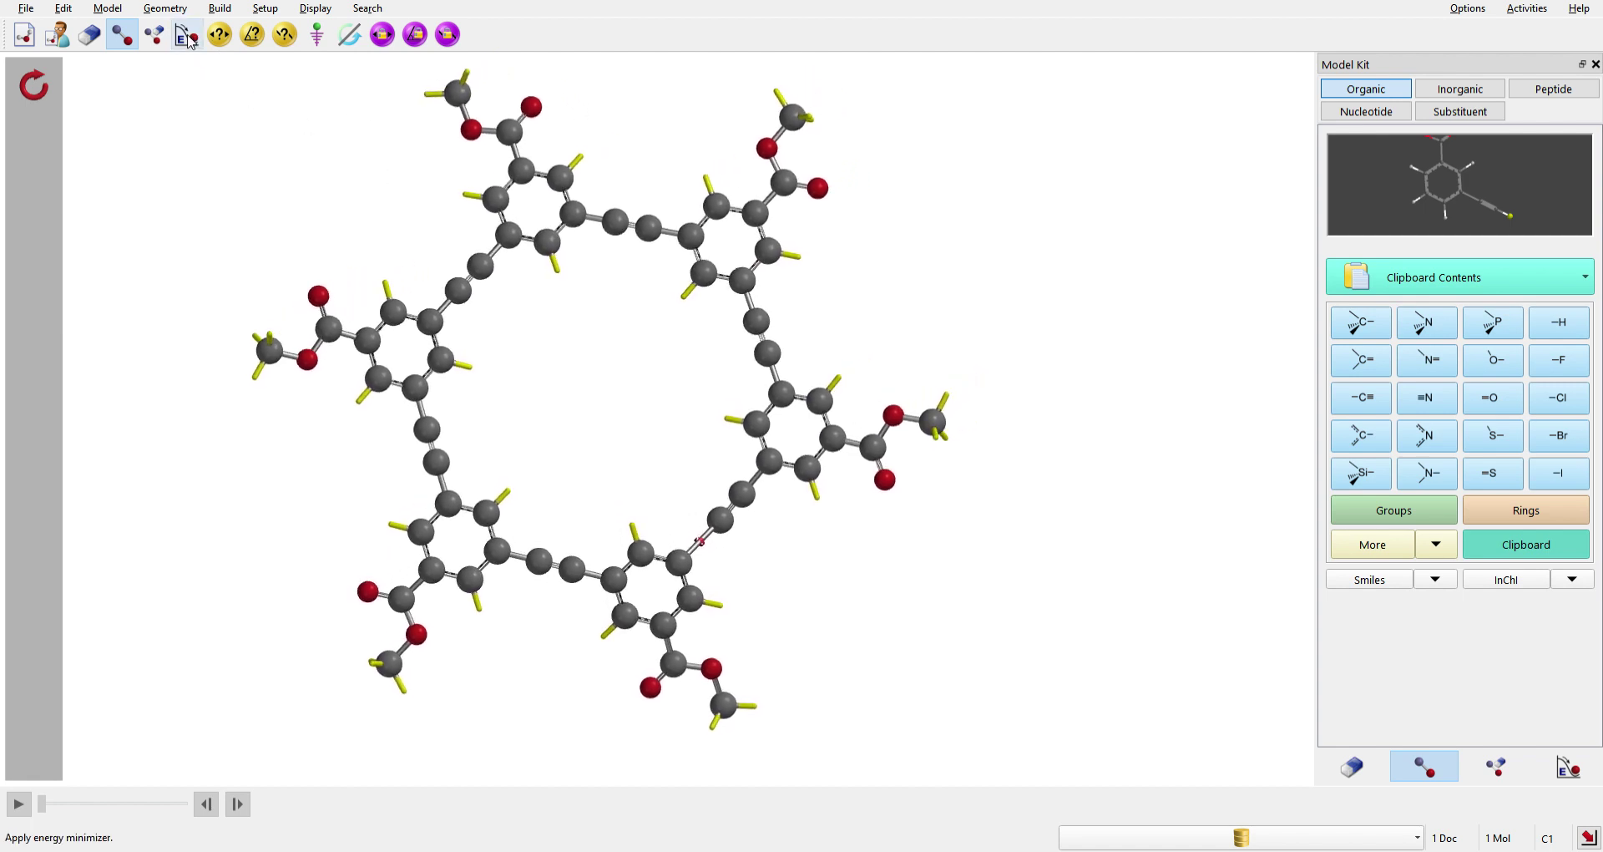
left_click(189, 38)
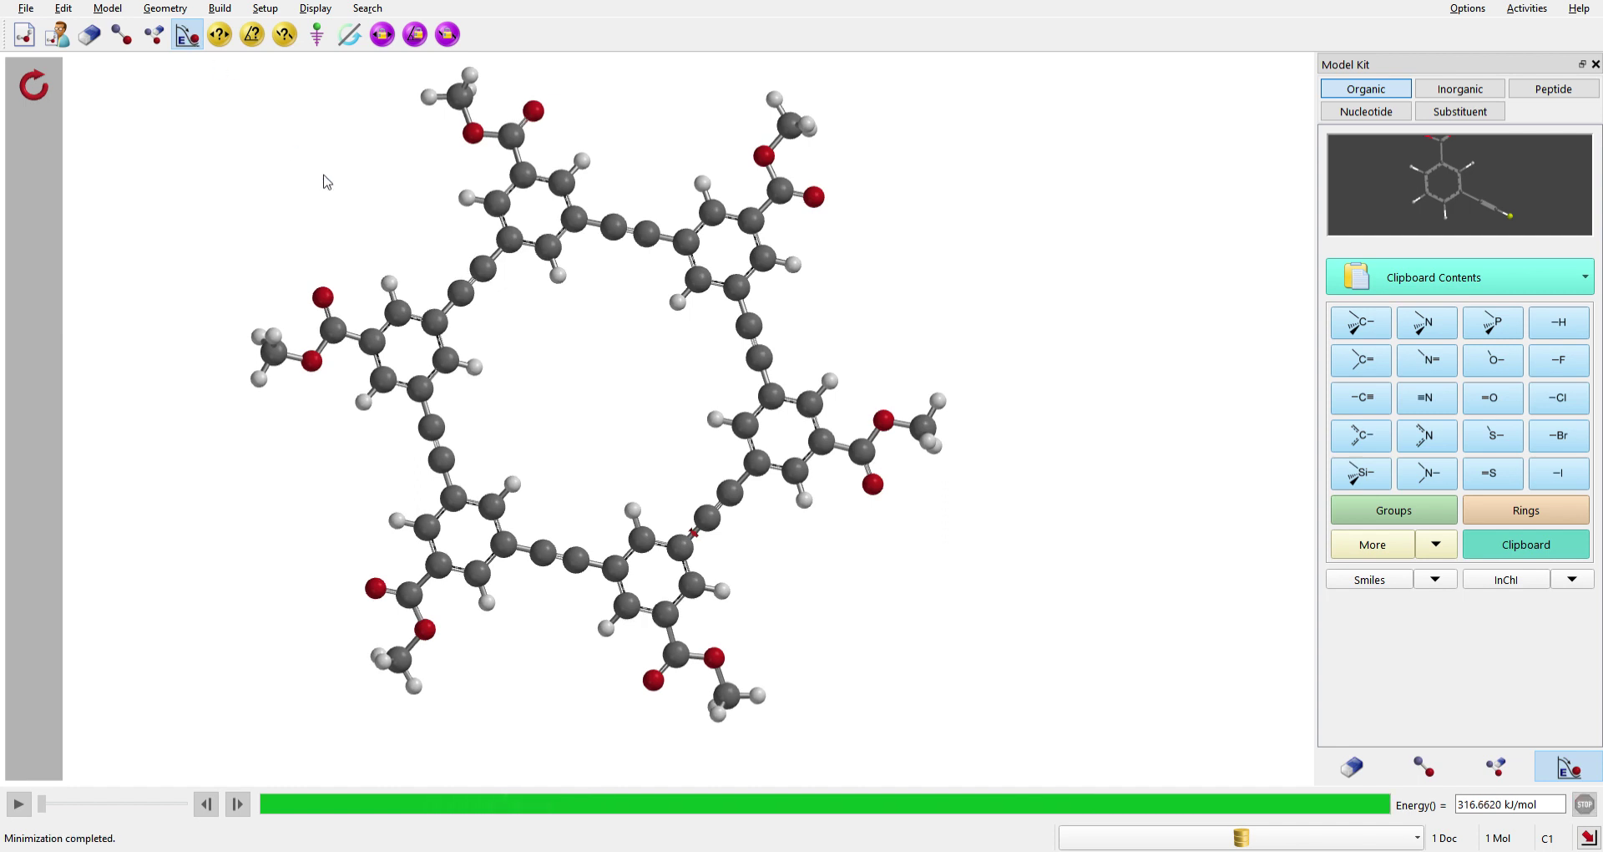
left_click_drag(725, 428, 532, 200)
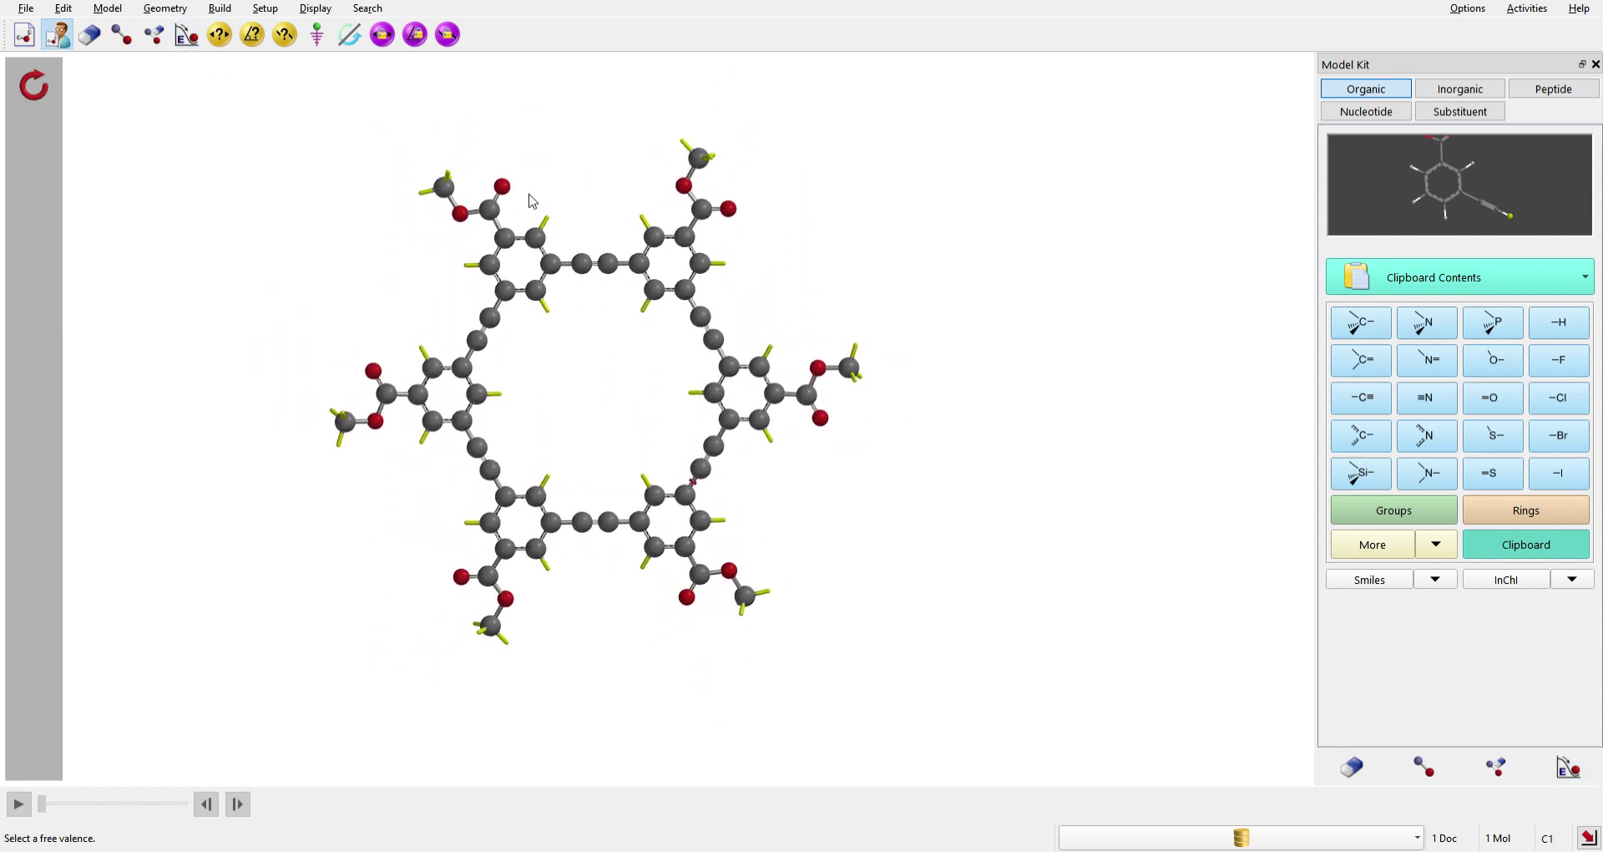
left_click(187, 34)
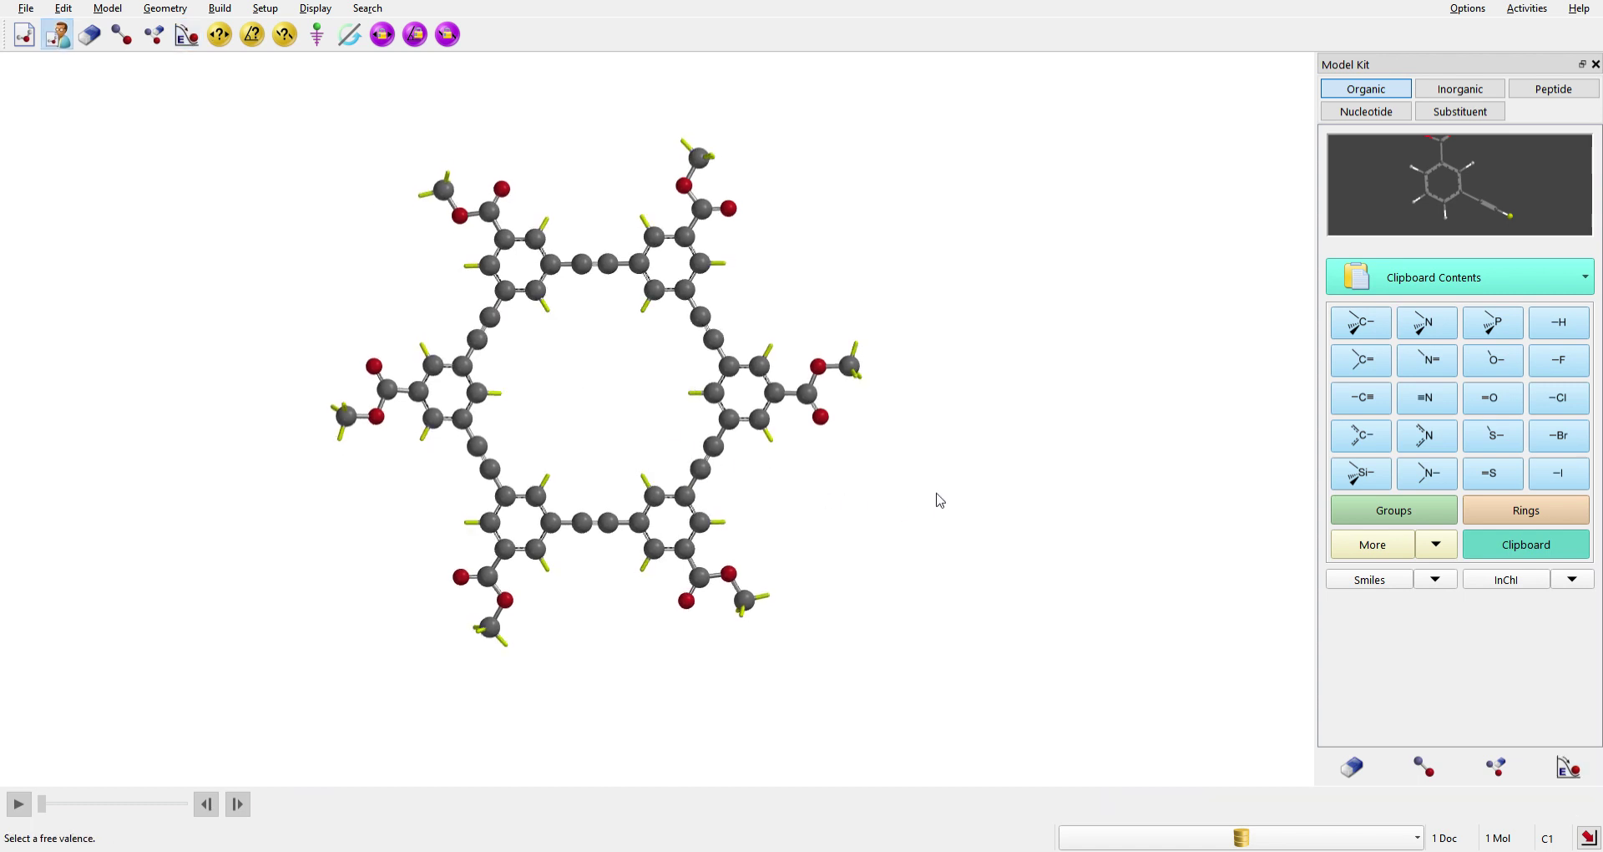
scroll(972, 518, "up", 1)
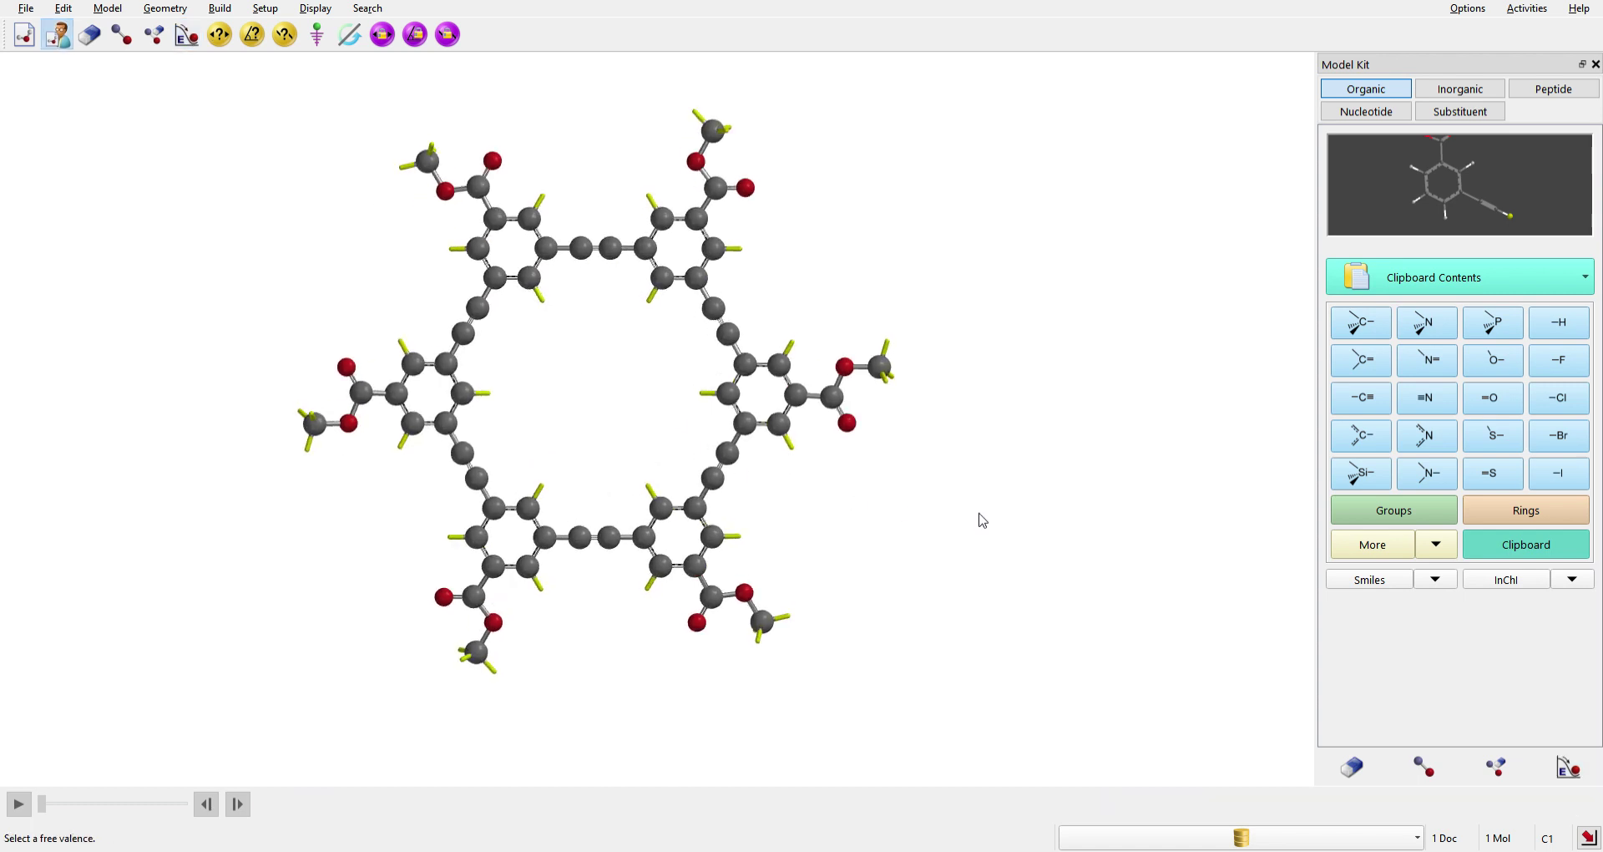